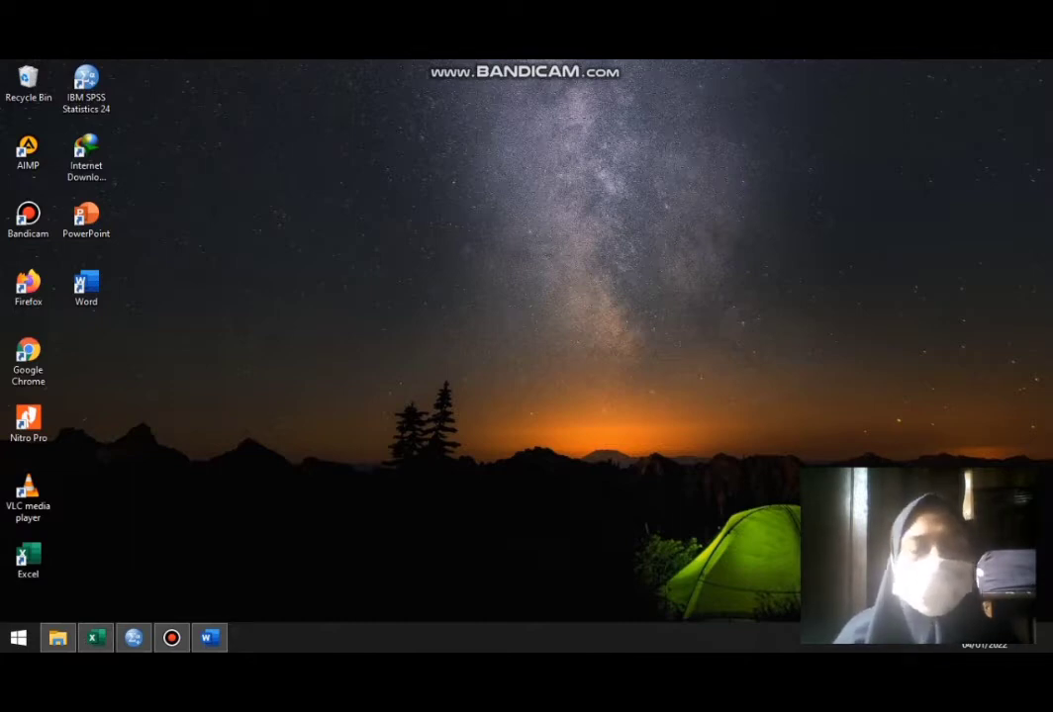
Review the decision criteria document in Word and the class score tables in Excel, and switch to the SPSS Data Editor.
key(alt+Tab)
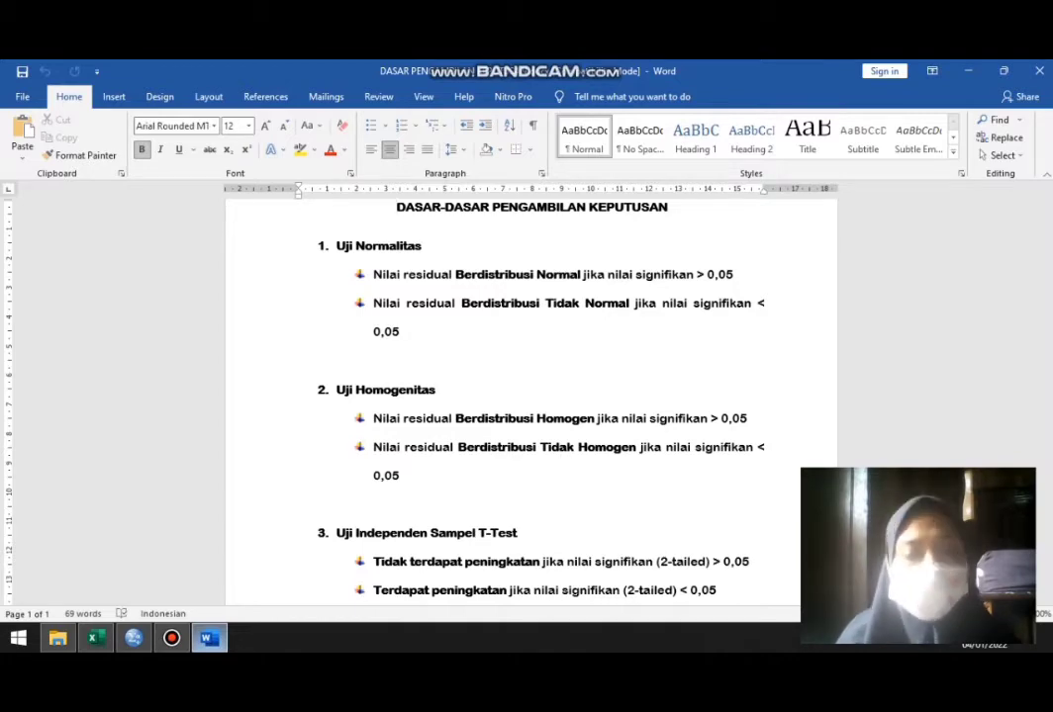
key(alt+Tab)
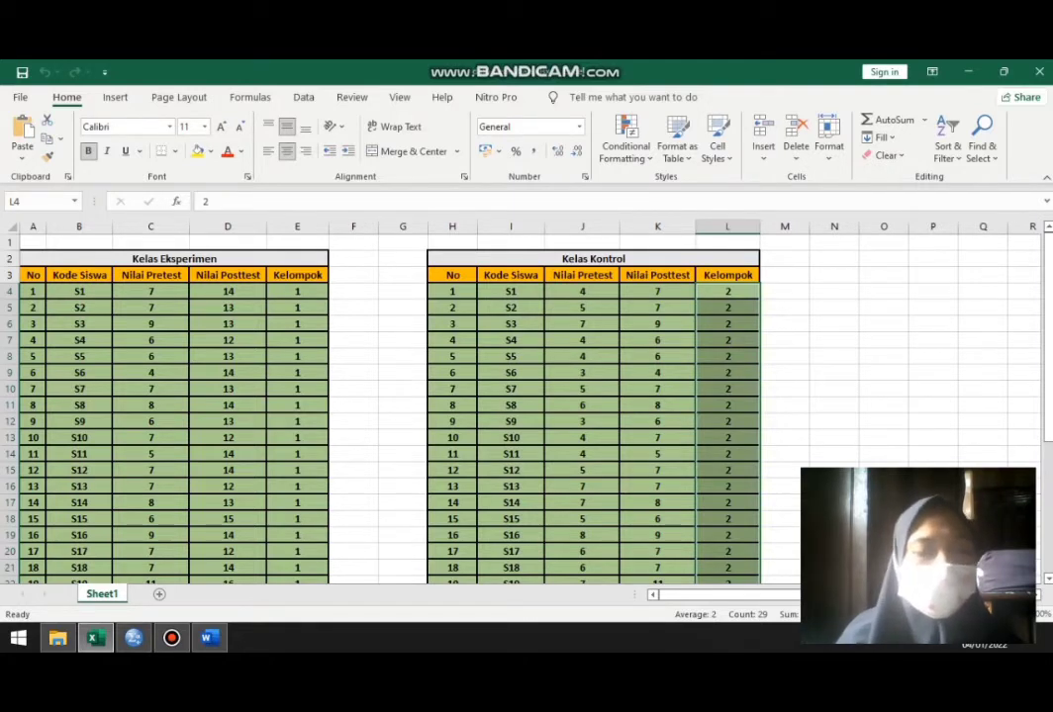
key(alt+Tab)
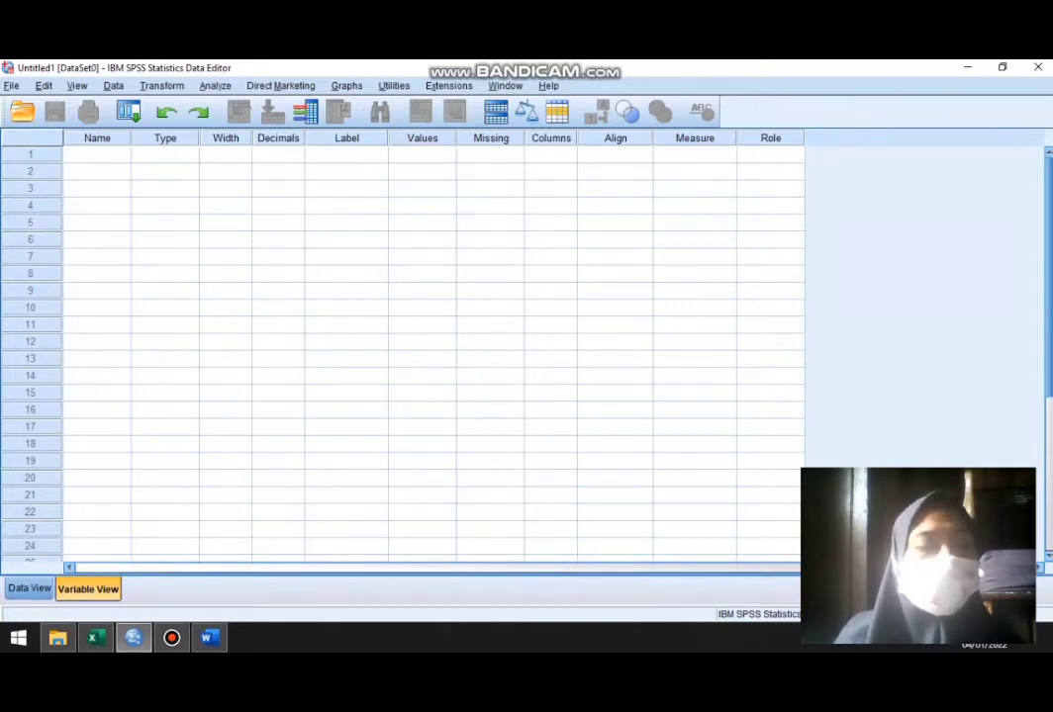
Define the first variable in row 1 with the name pretest_eksperimen.
click(97, 154)
text(pretest)
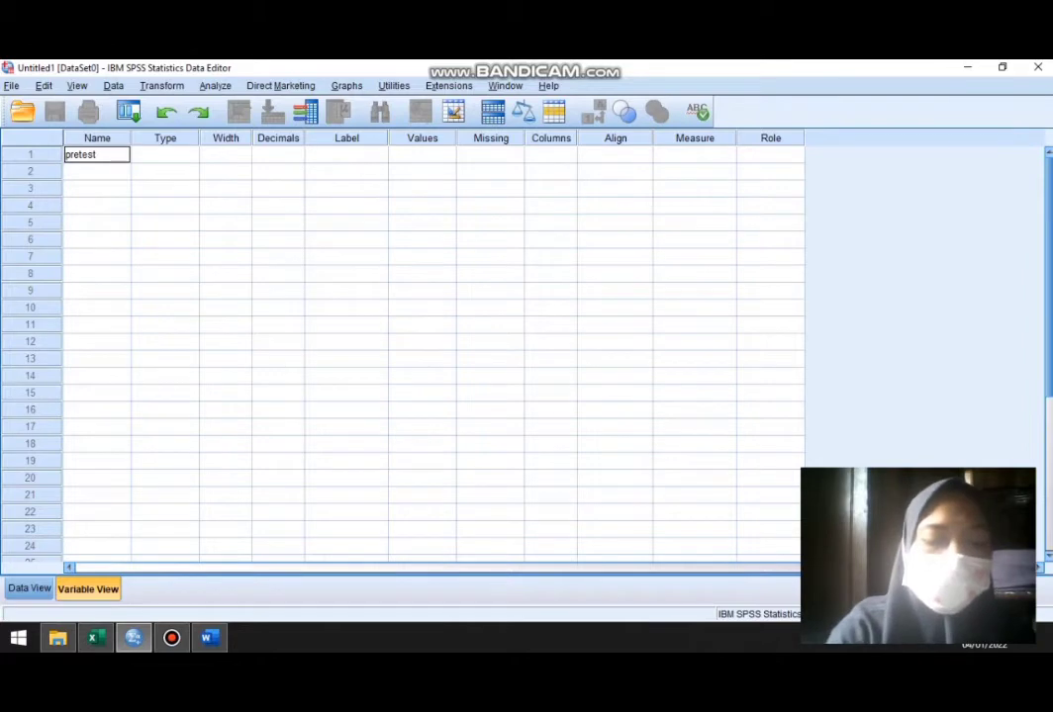
text(_)
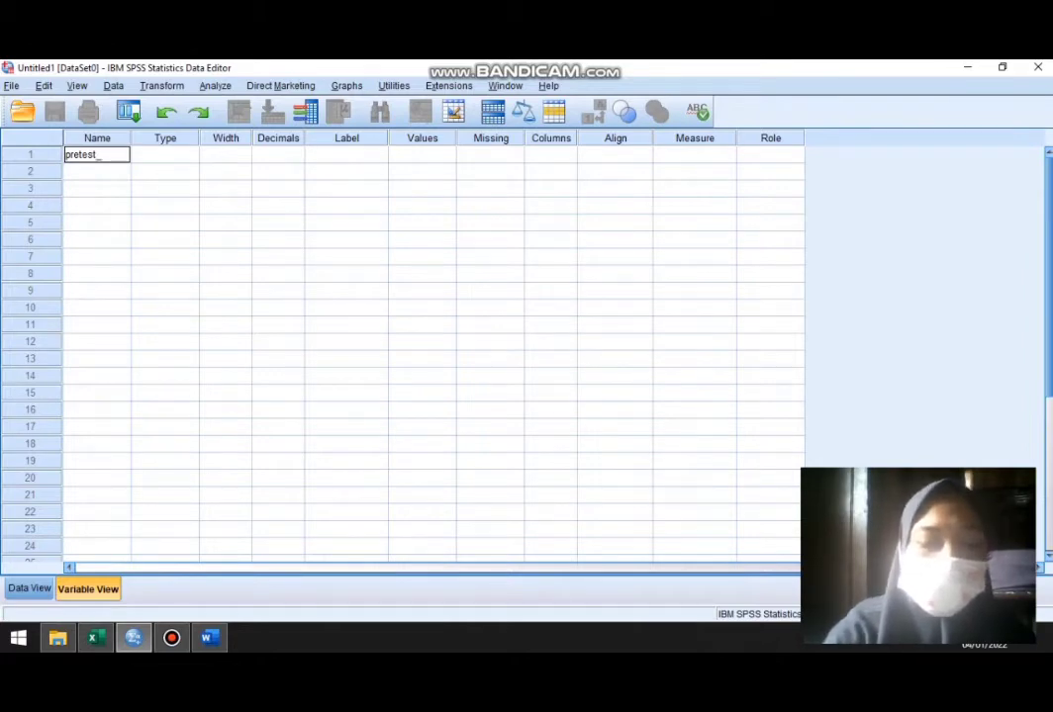
text(eksper)
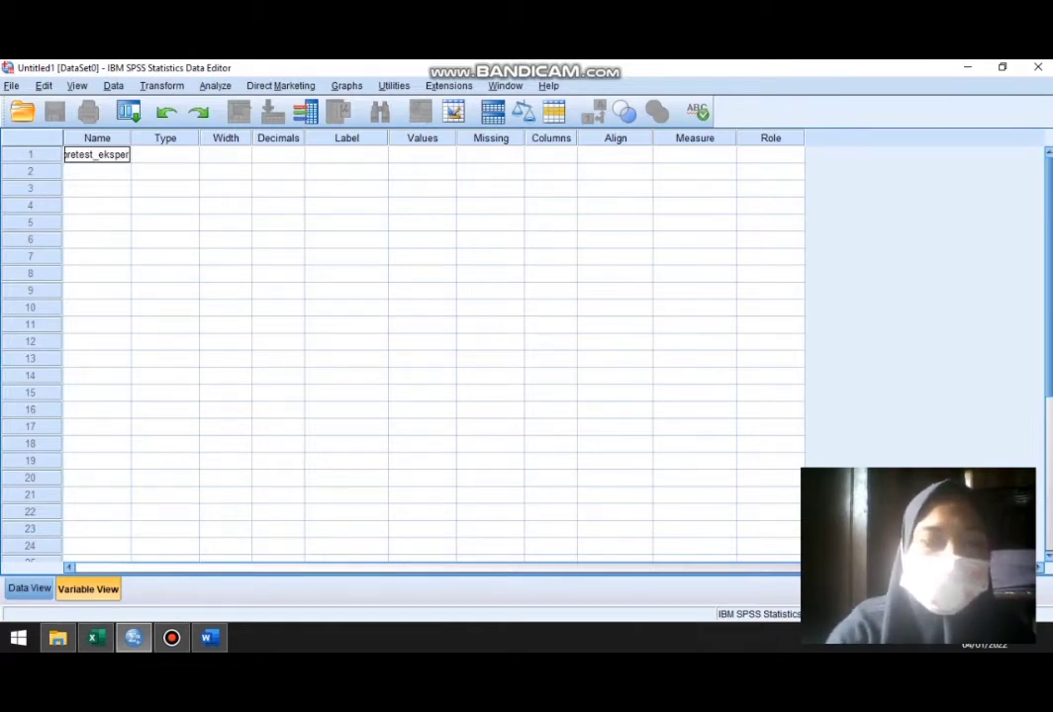
text(imen)
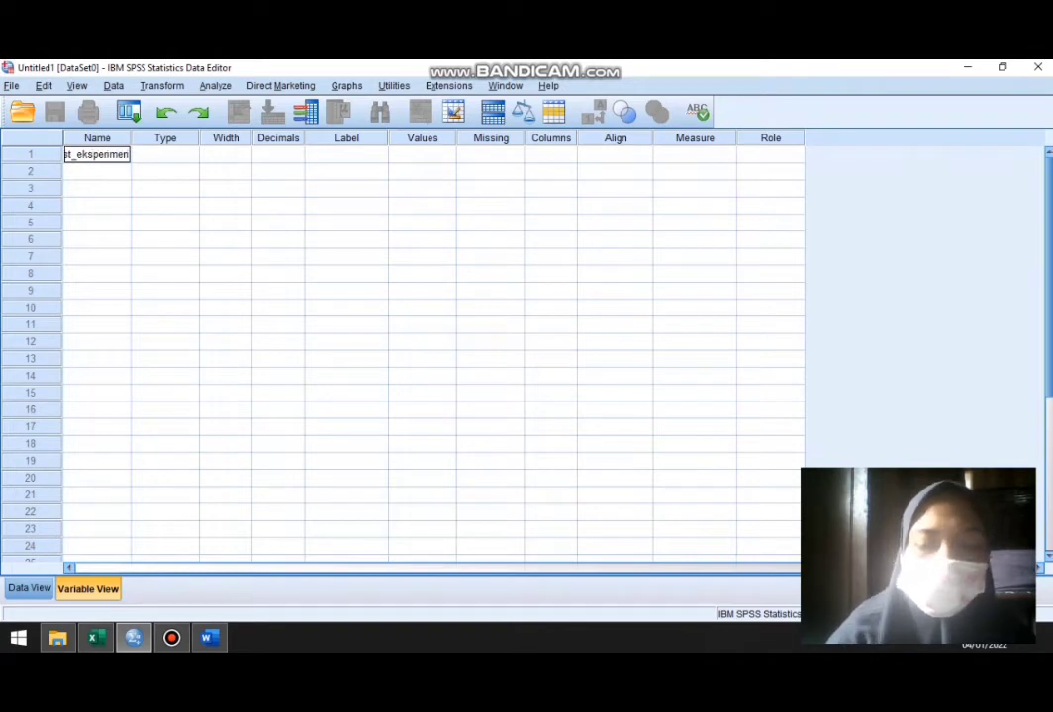
key(Return)
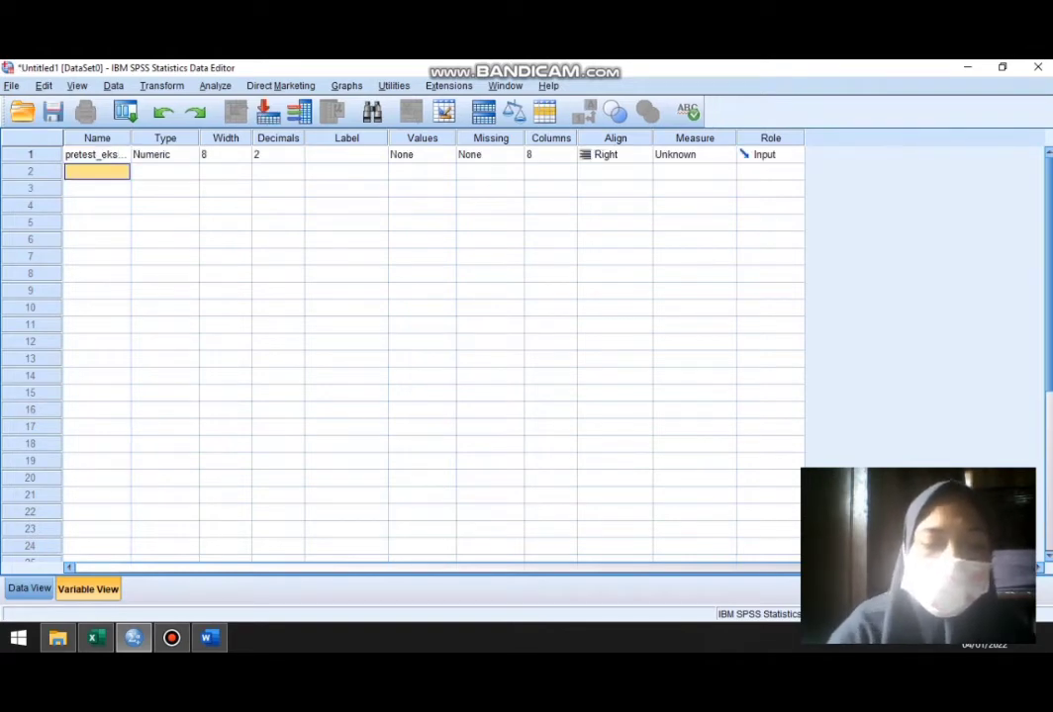
Define a second variable in row 2 named posttest_eksperimen.
text(posttes)
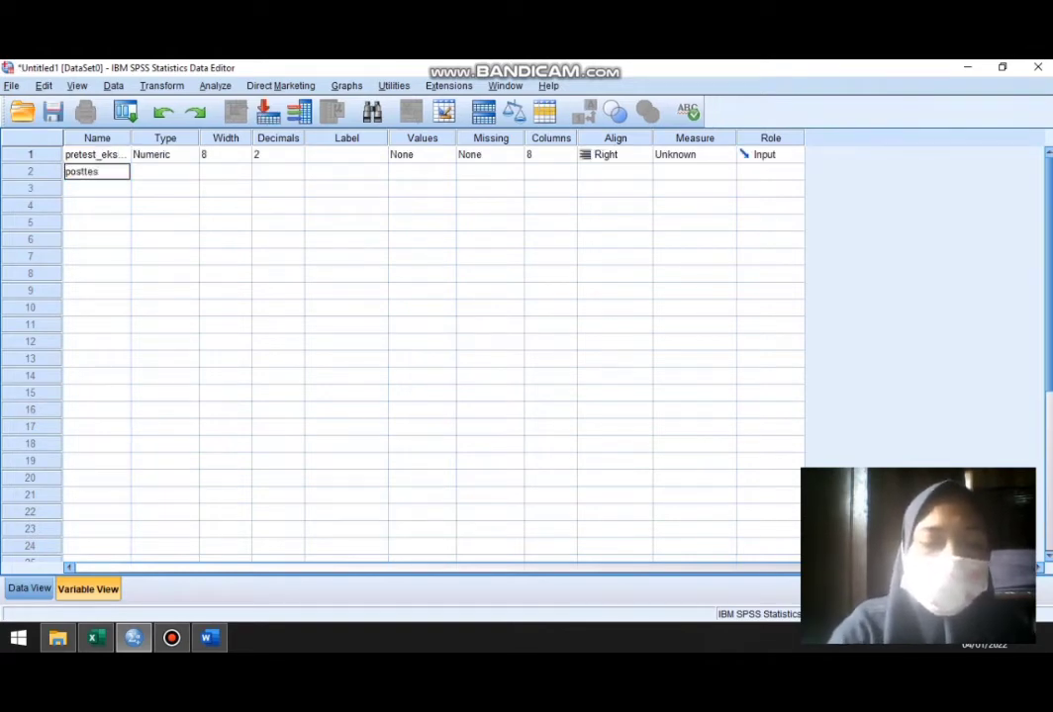
text(t)
text(_ek)
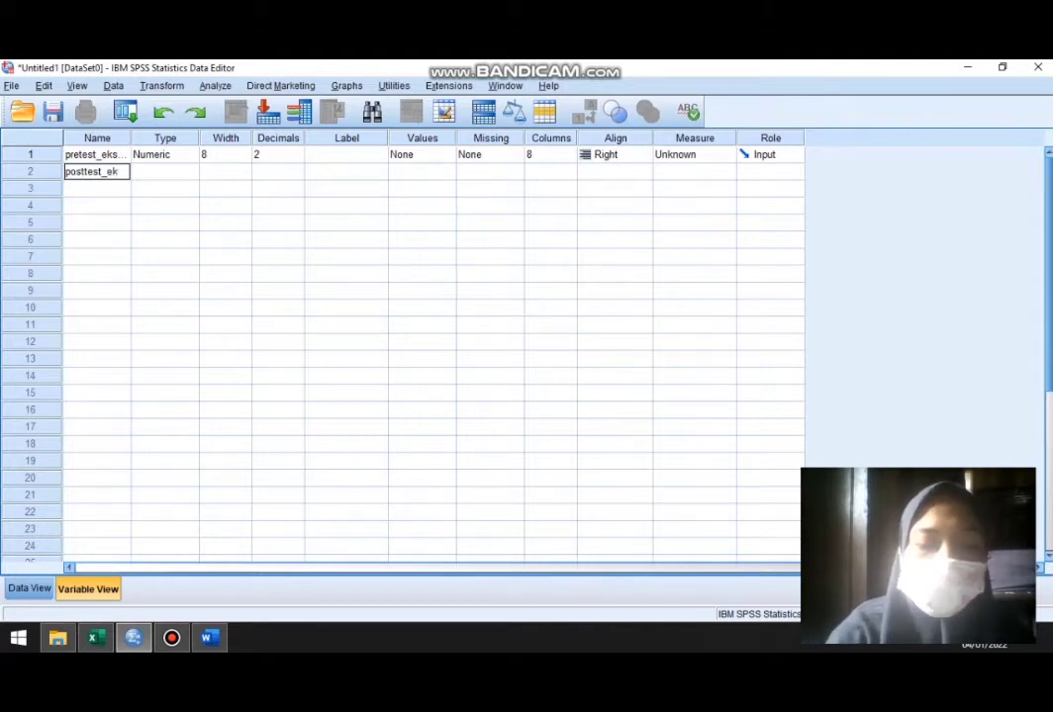
text(sperimen)
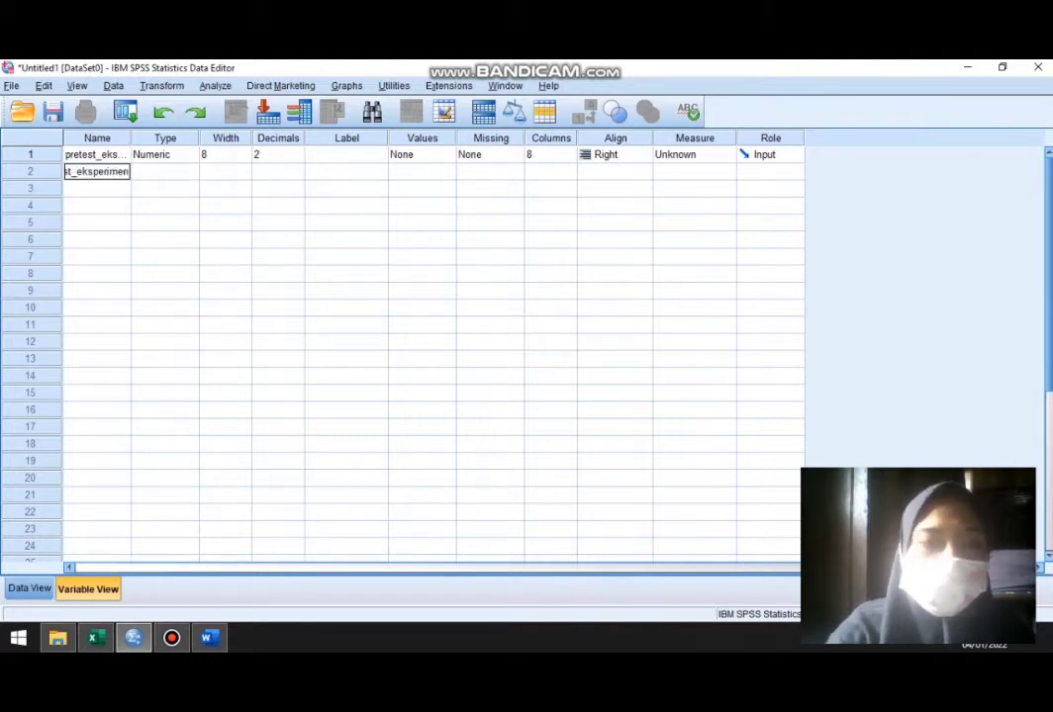
key(Return)
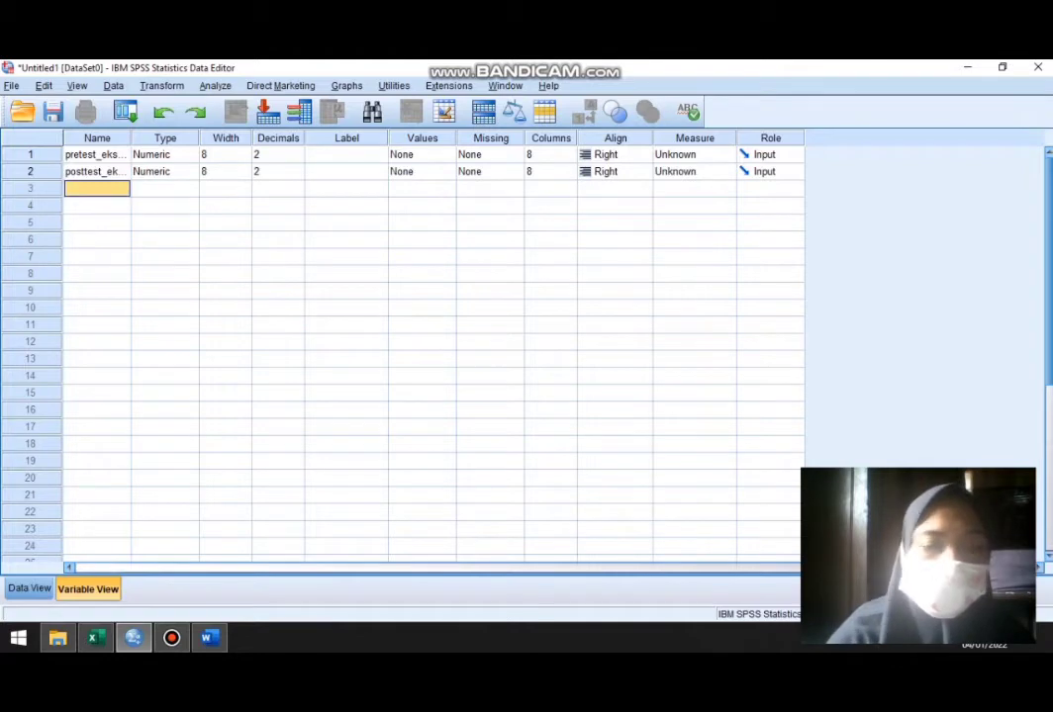
Add the control class variables pretest_kontrol in row 3 and posttest_kontrol in row 4.
text(pretes)
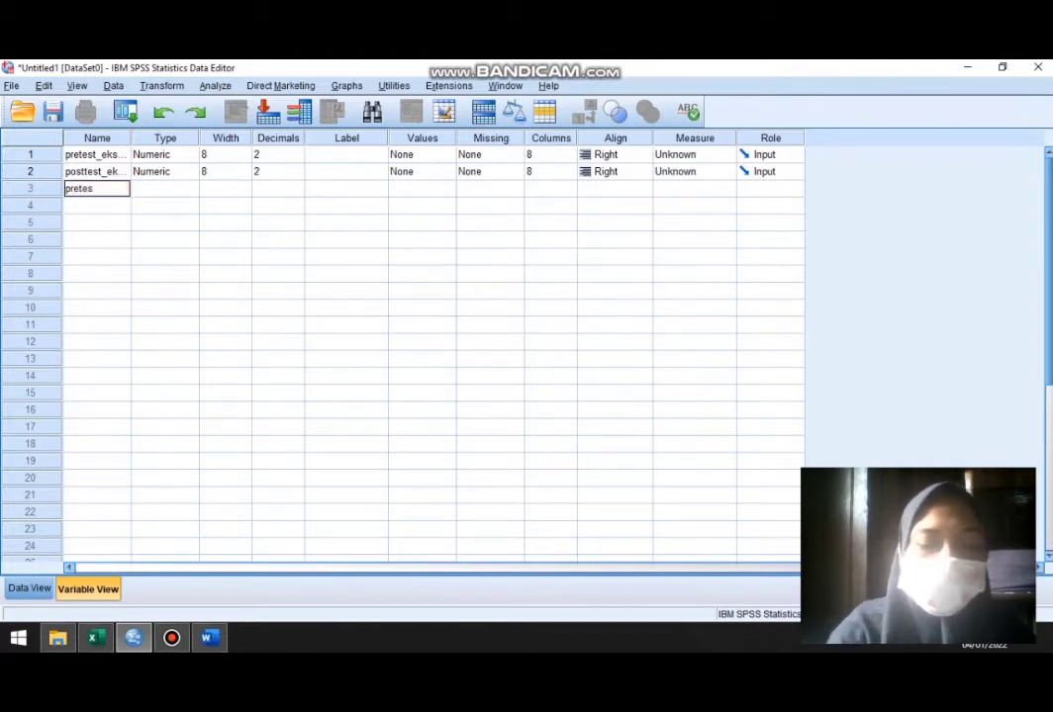
text(t_)
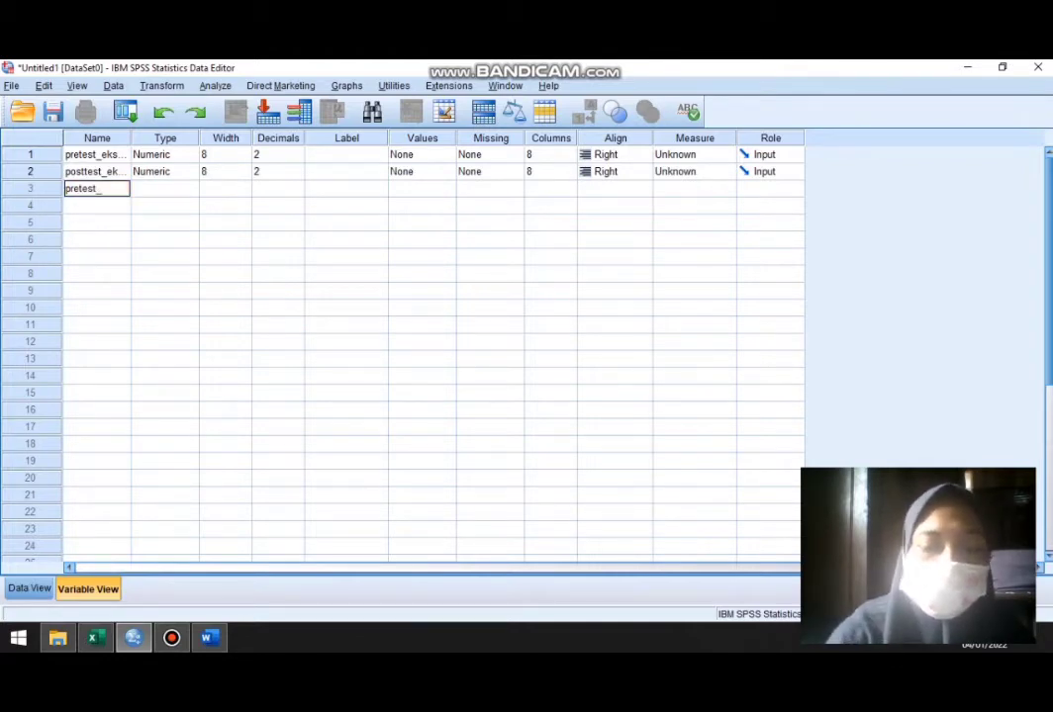
text(kontrol)
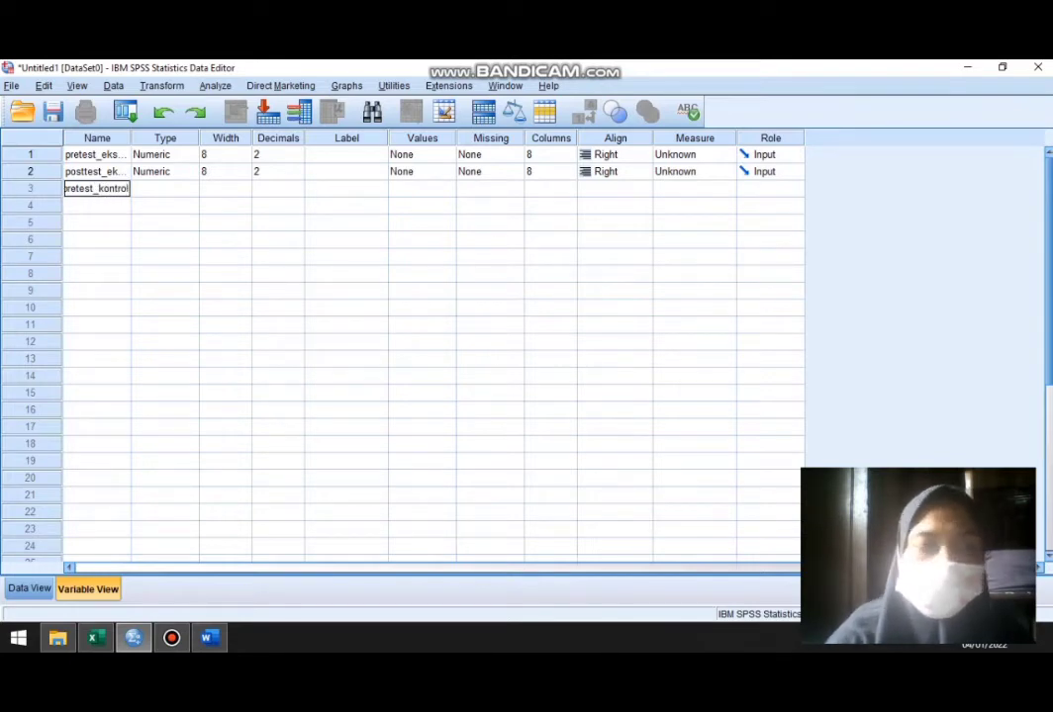
key(Return)
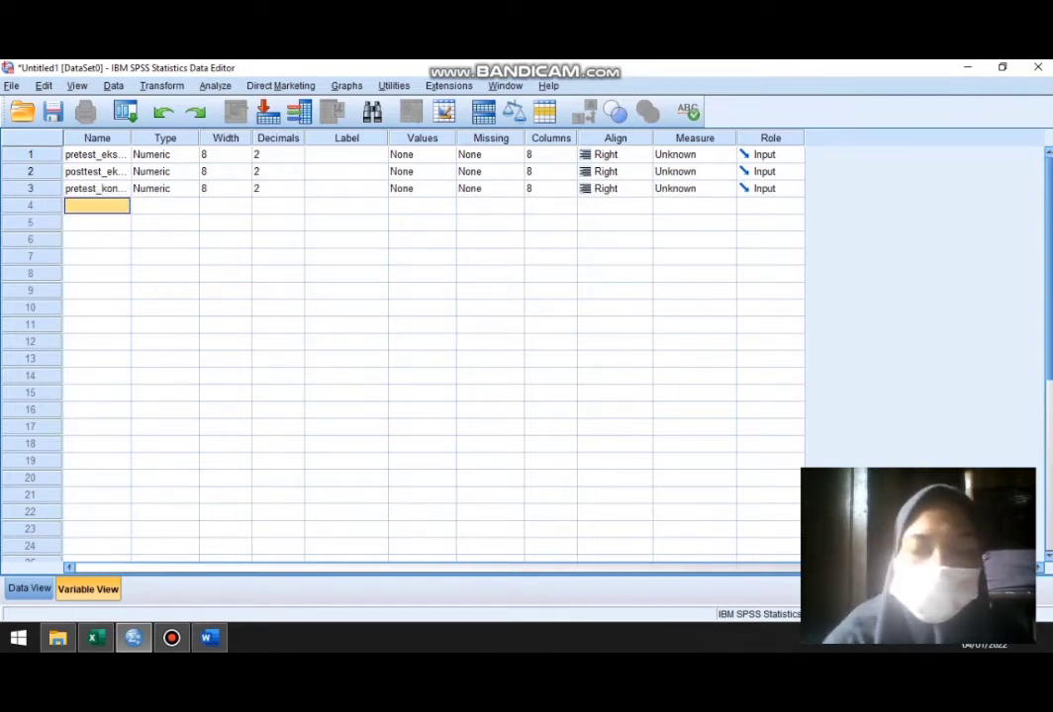
text(posttest)
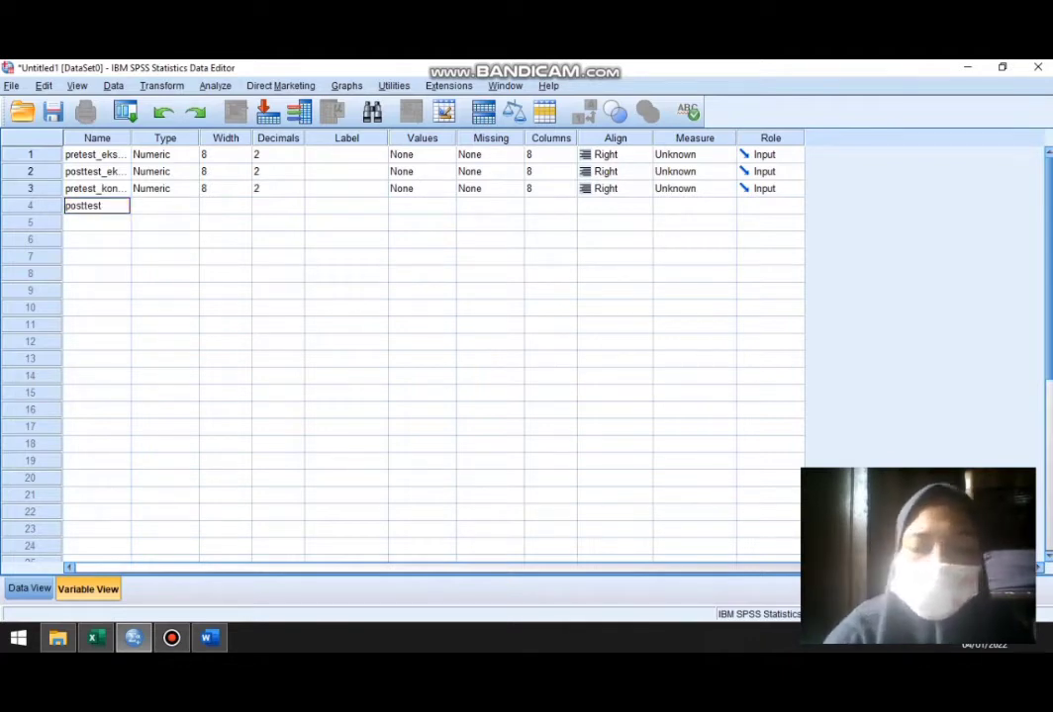
text(_kontrol)
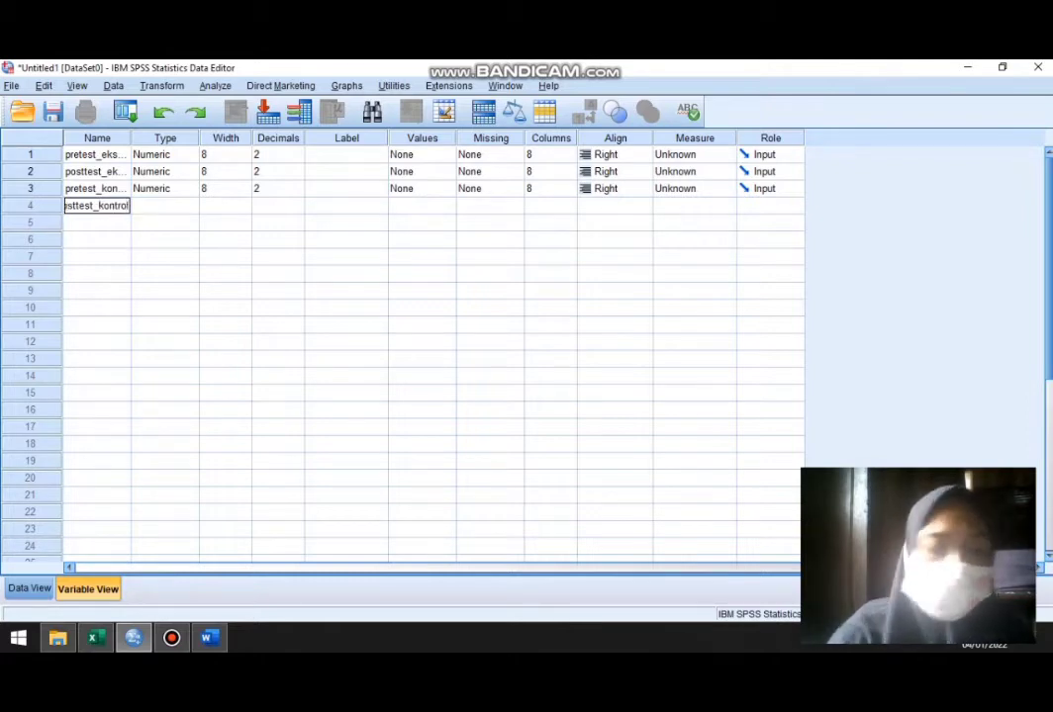
key(Return)
Skip row 5 and add the variables pretest, posttest and kelompok in rows 6 to 8.
key(Return)
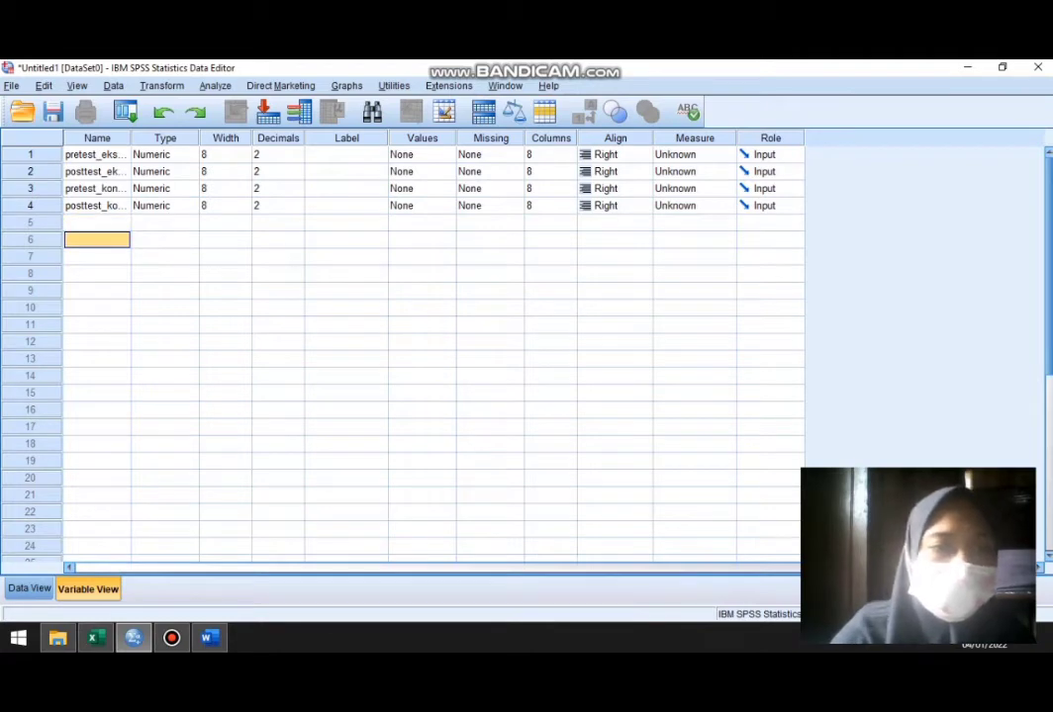
text(pretest)
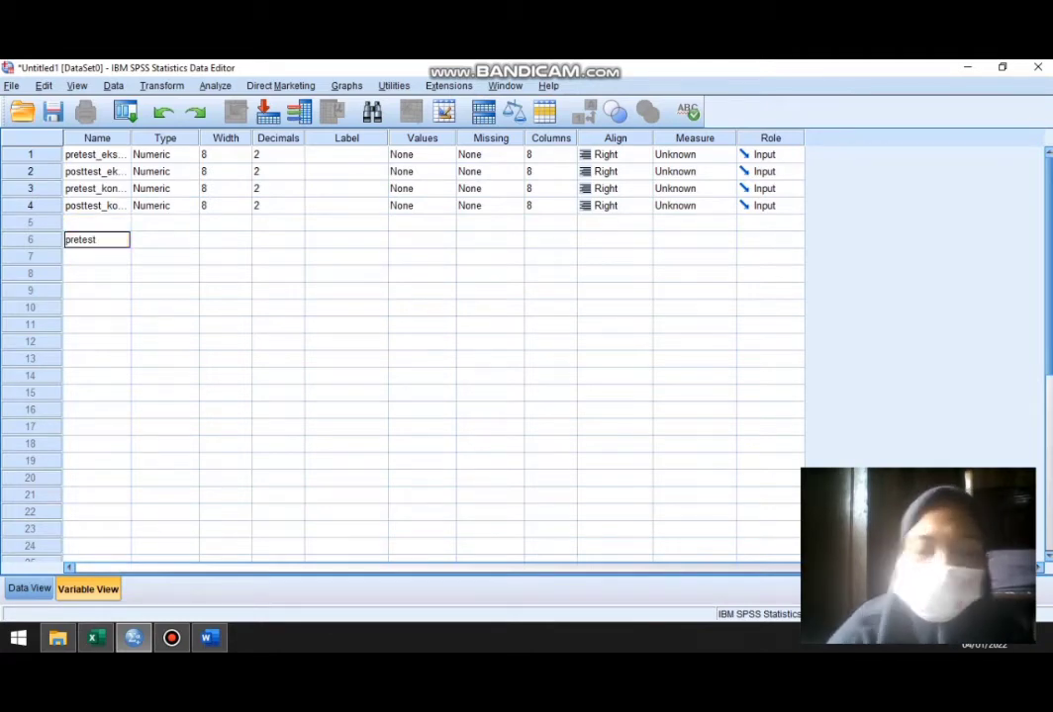
key(Return)
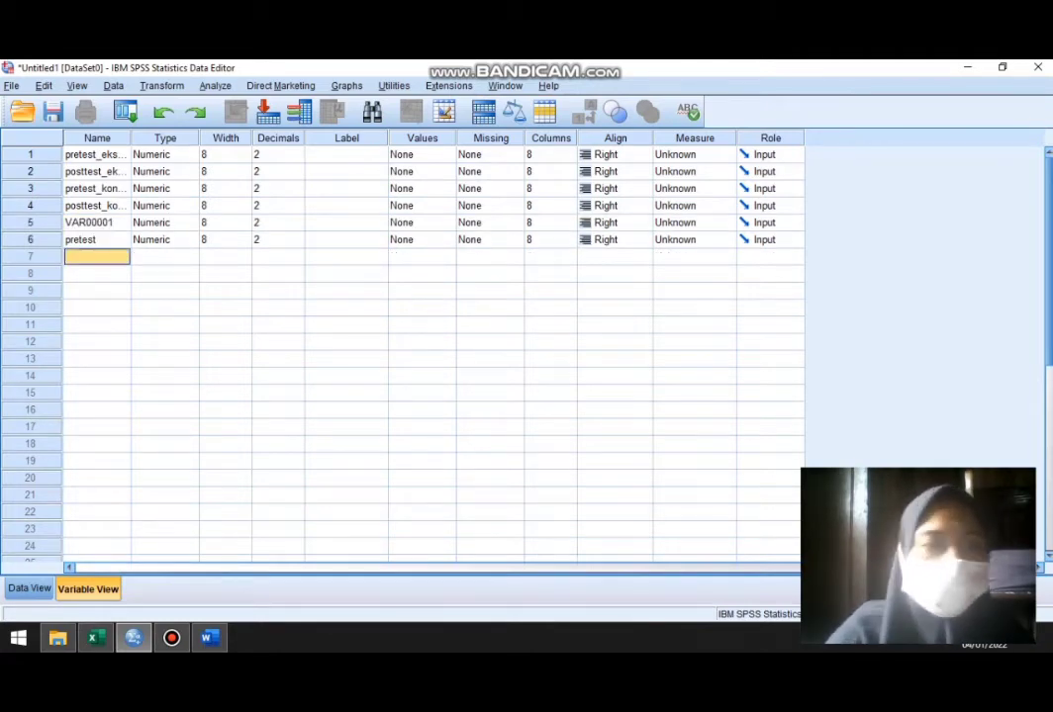
text(pos)
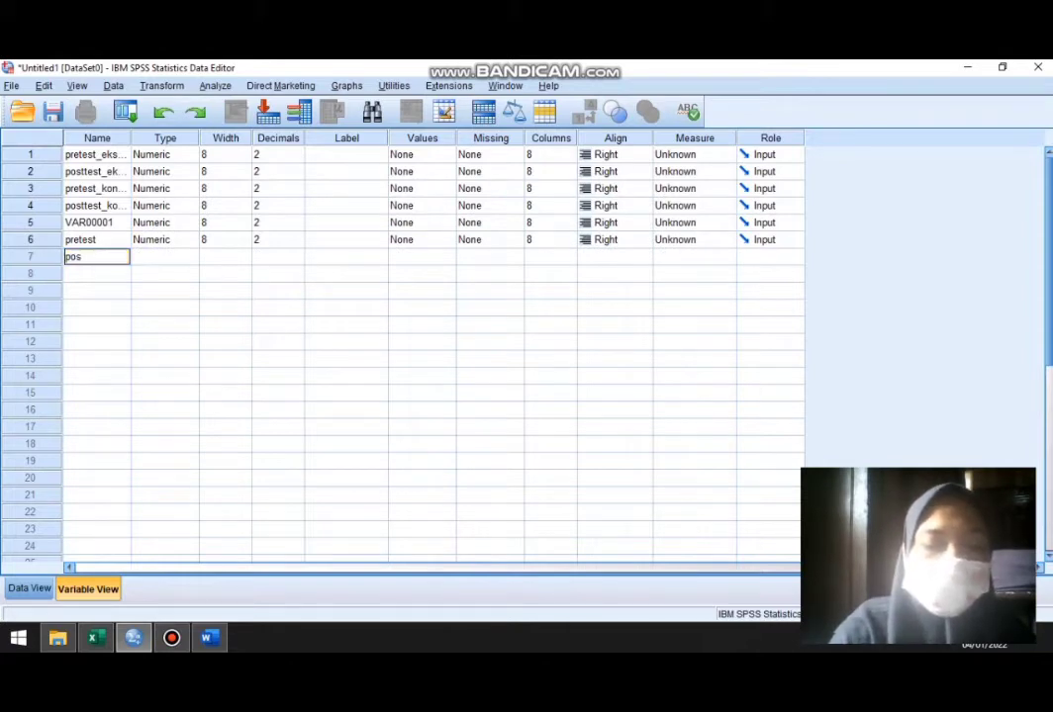
text(ttest)
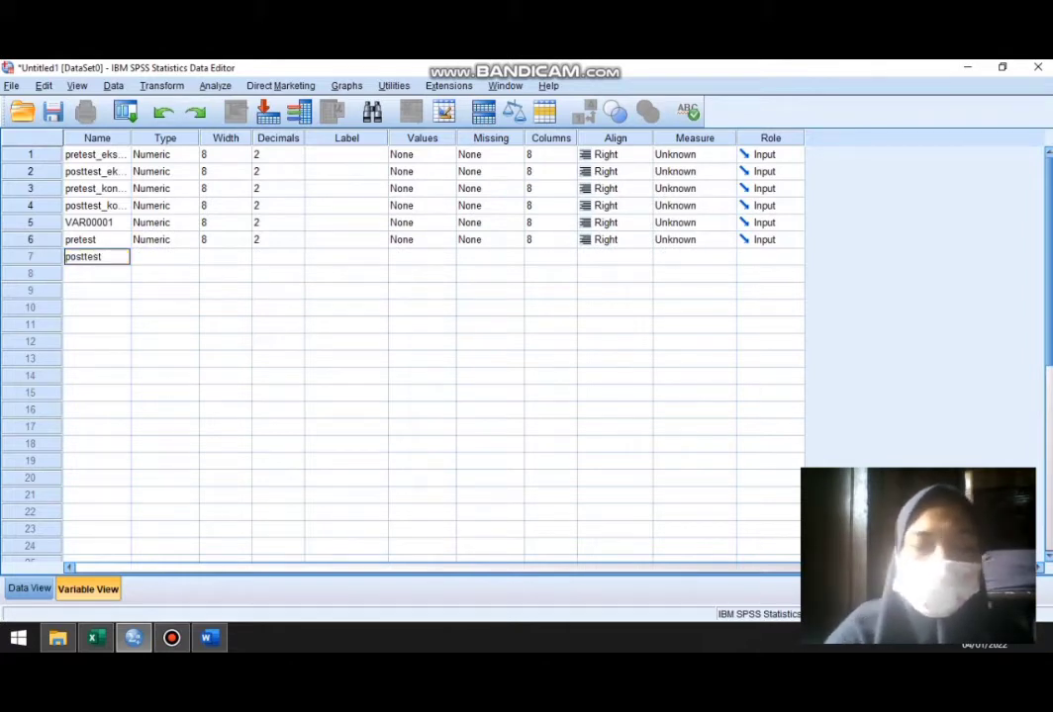
key(Return)
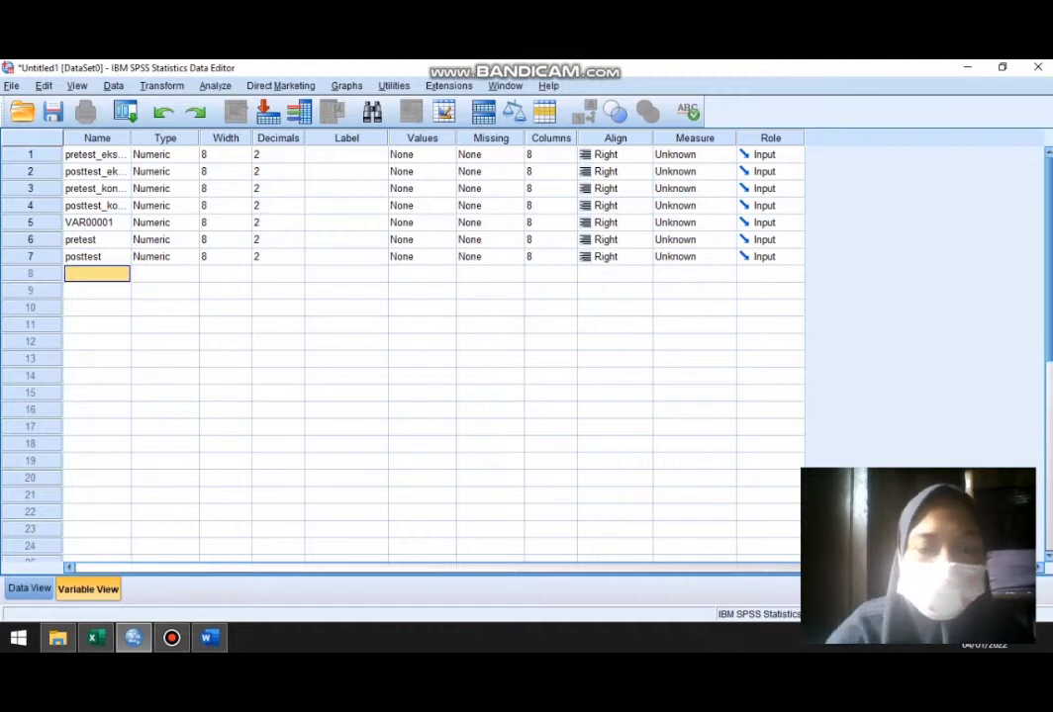
text(kelompok)
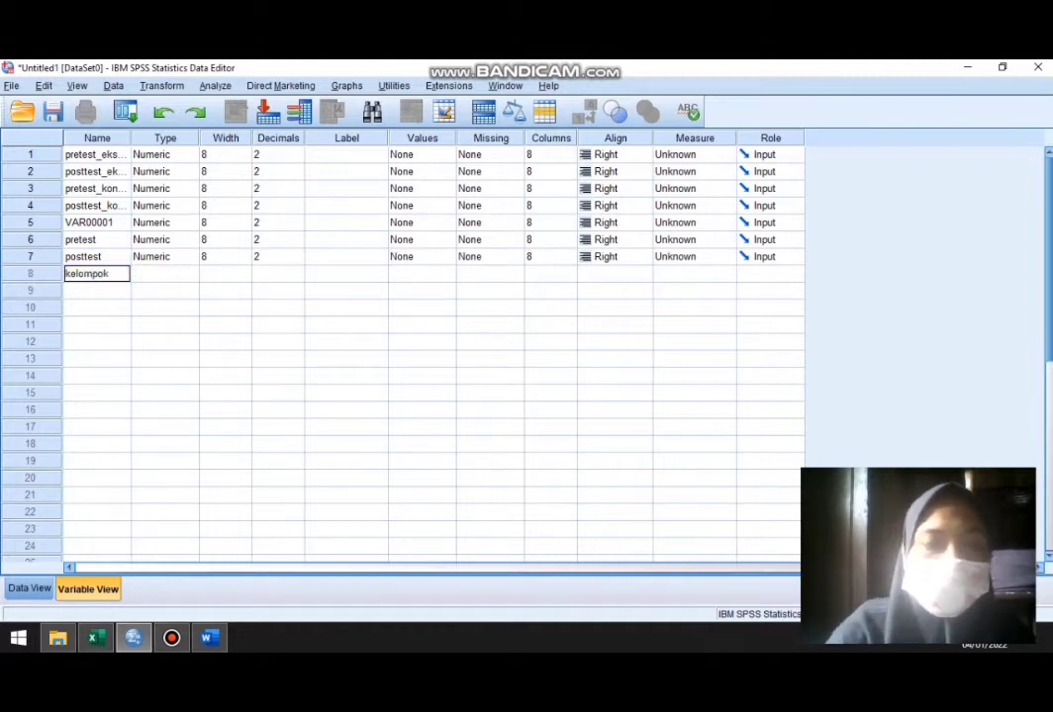
key(Return)
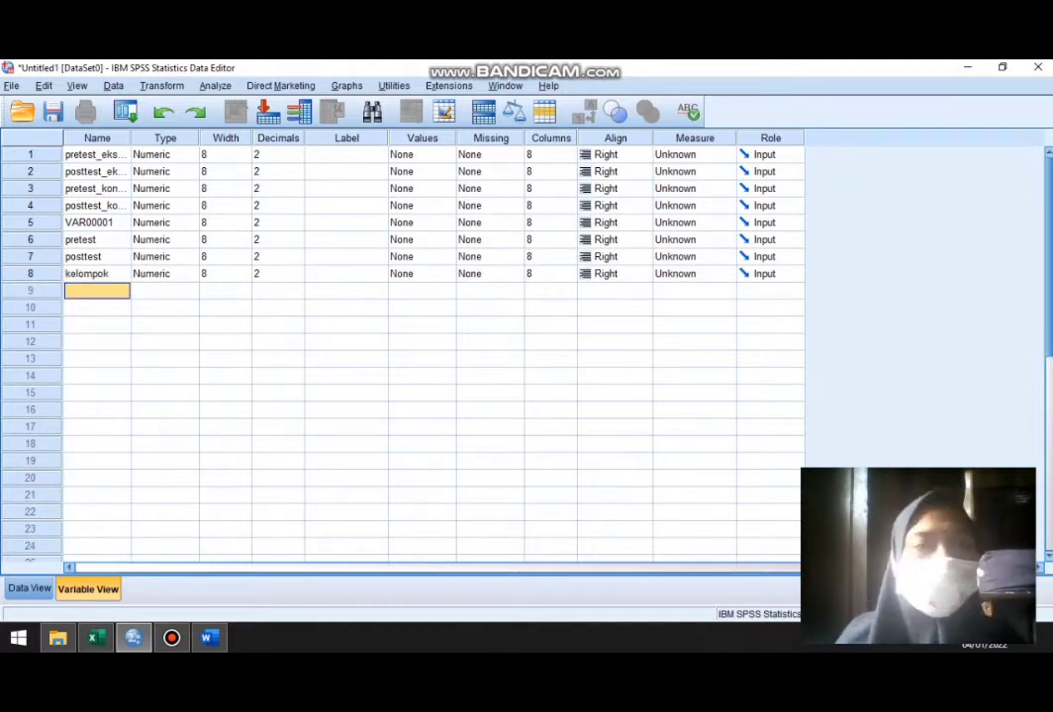
Set the decimals of the two experimental class variables in rows 1 and 2 to 0.
click(278, 154)
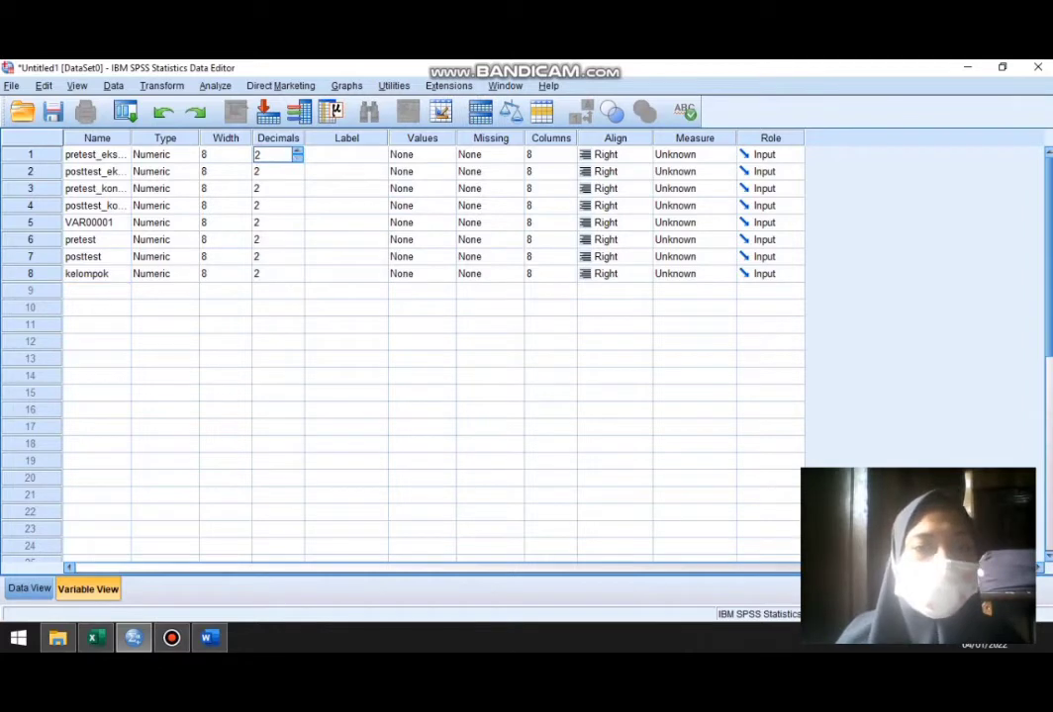
click(296, 158)
click(297, 158)
key(Down)
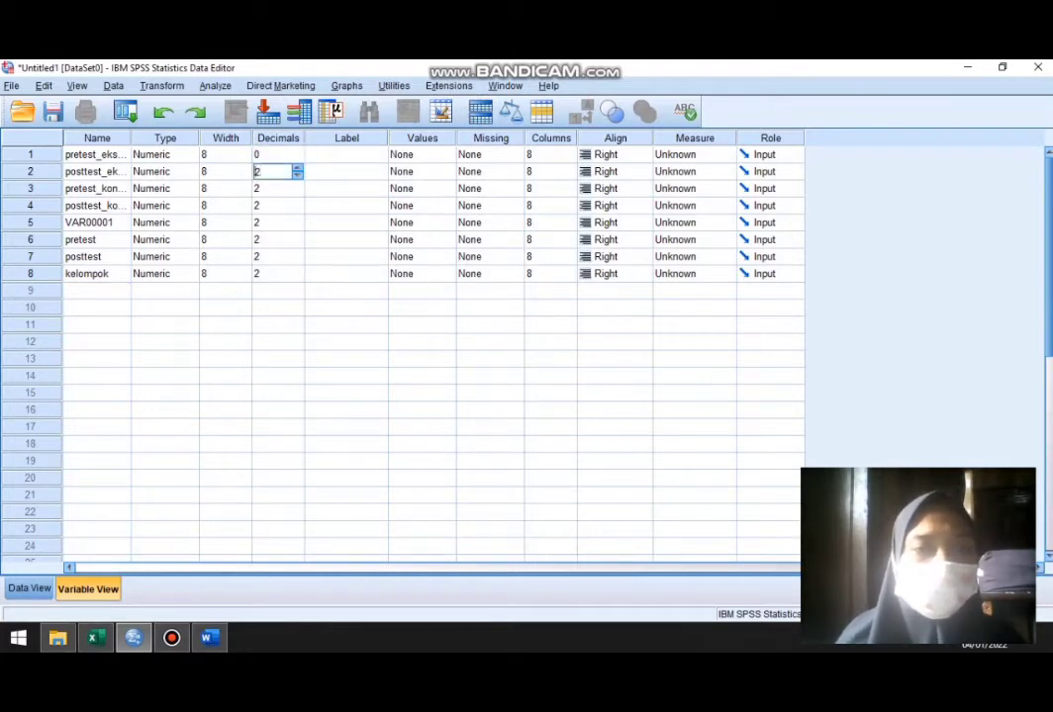
click(297, 176)
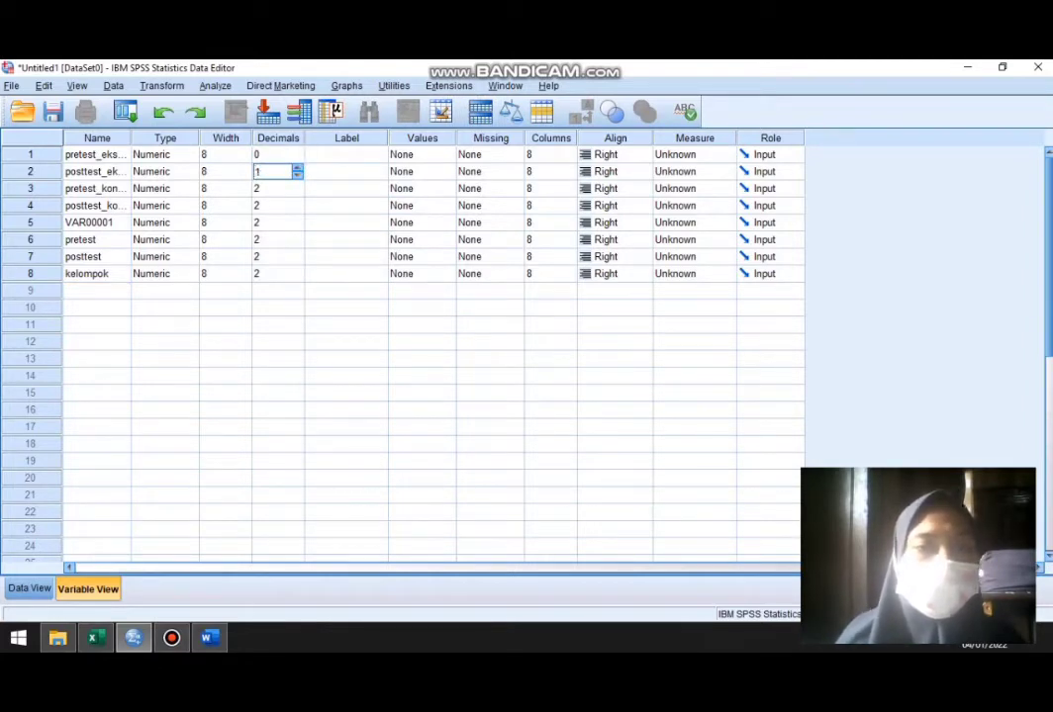
click(297, 176)
key(Down)
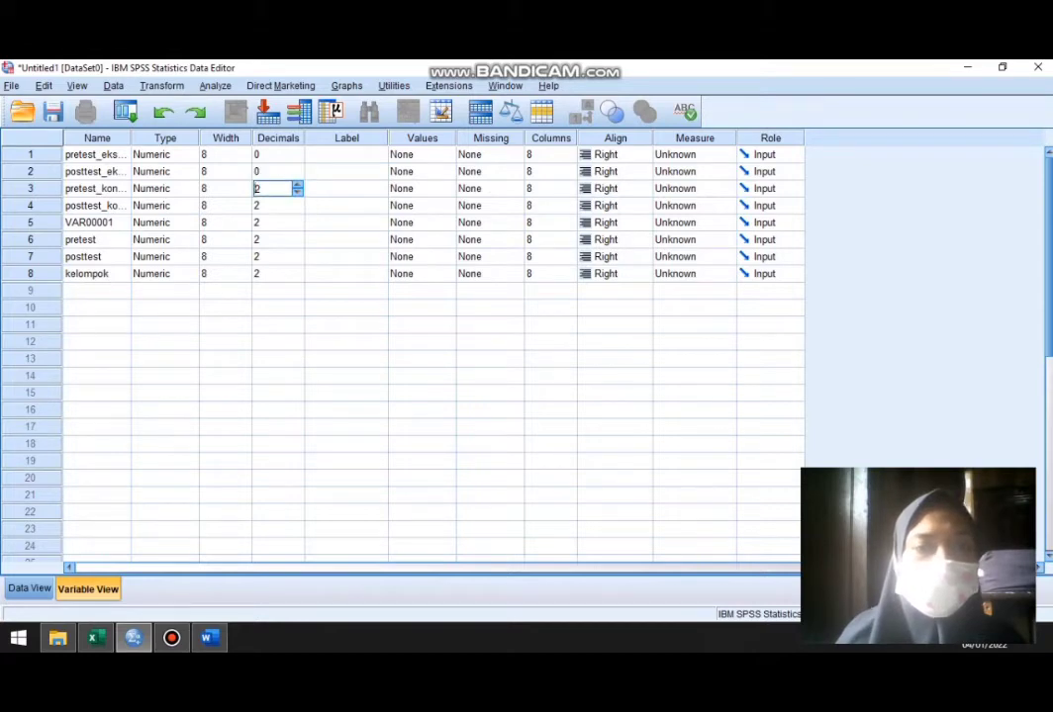
Set the decimals to 0 for the two control class variables and the spacer variable in row 5.
text(10)
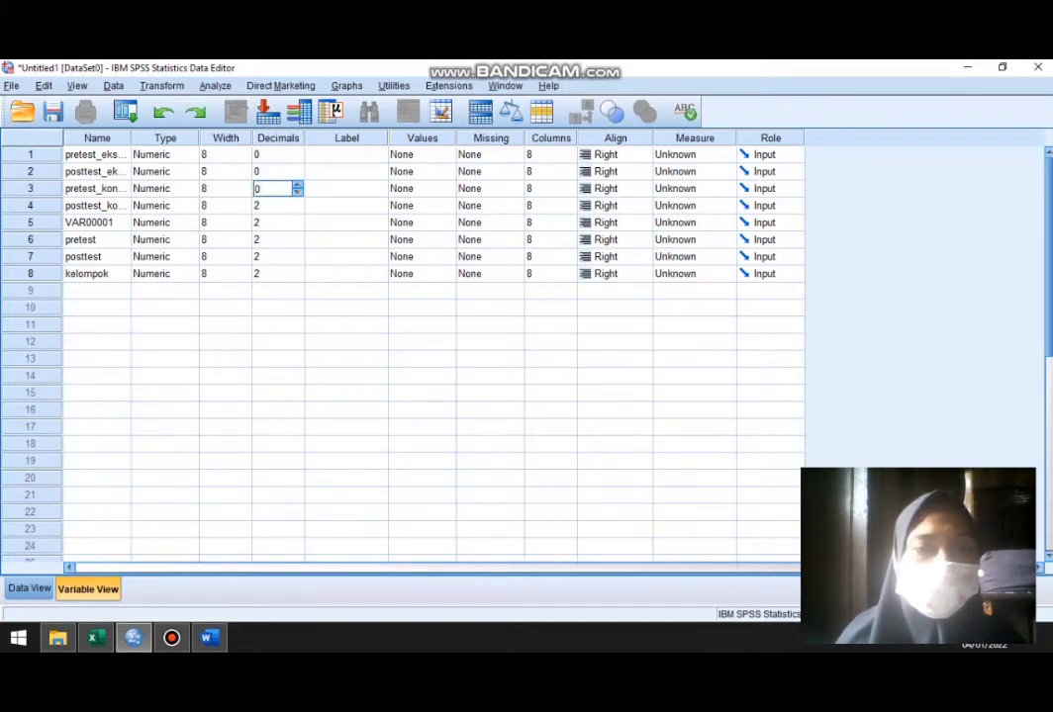
key(Down)
click(297, 210)
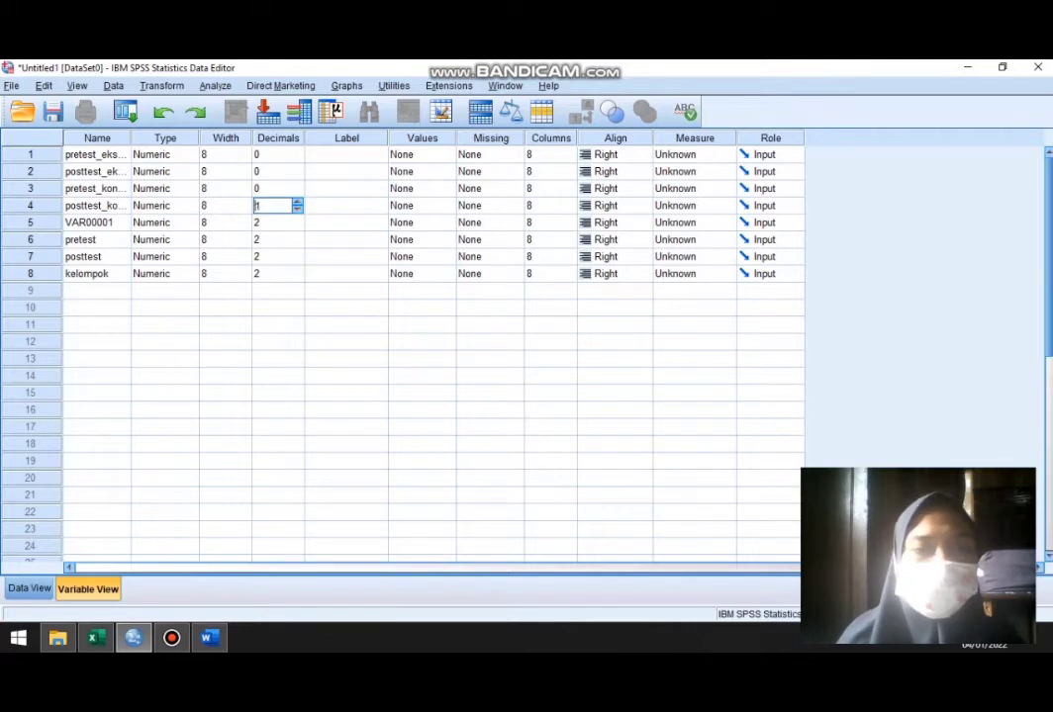
click(296, 209)
key(Down)
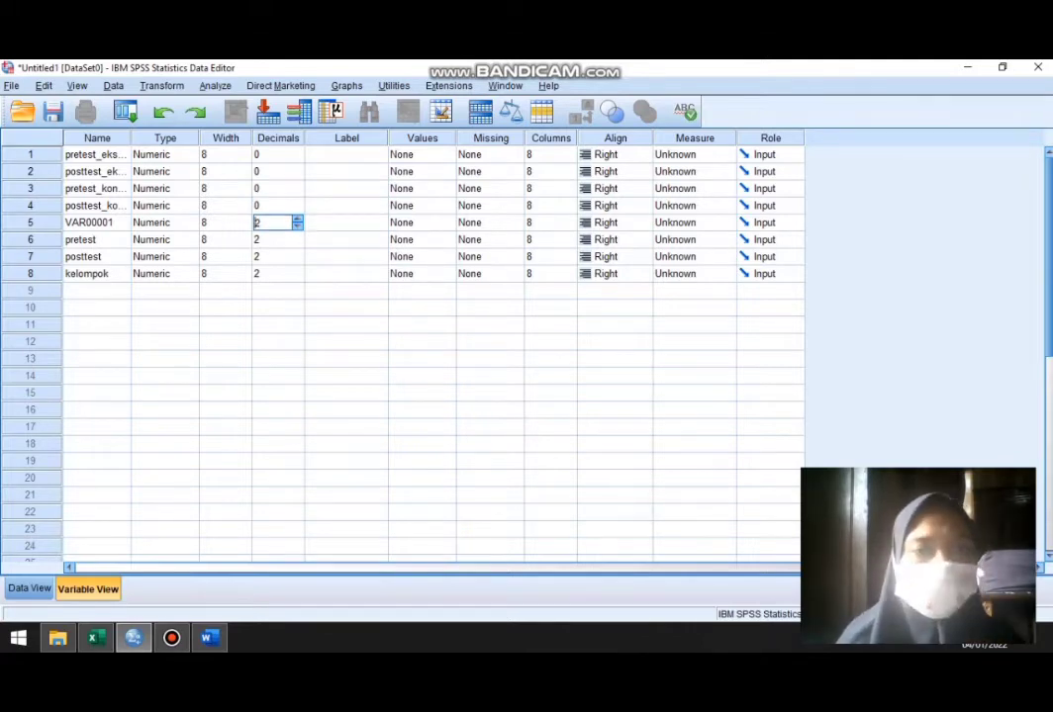
text(0)
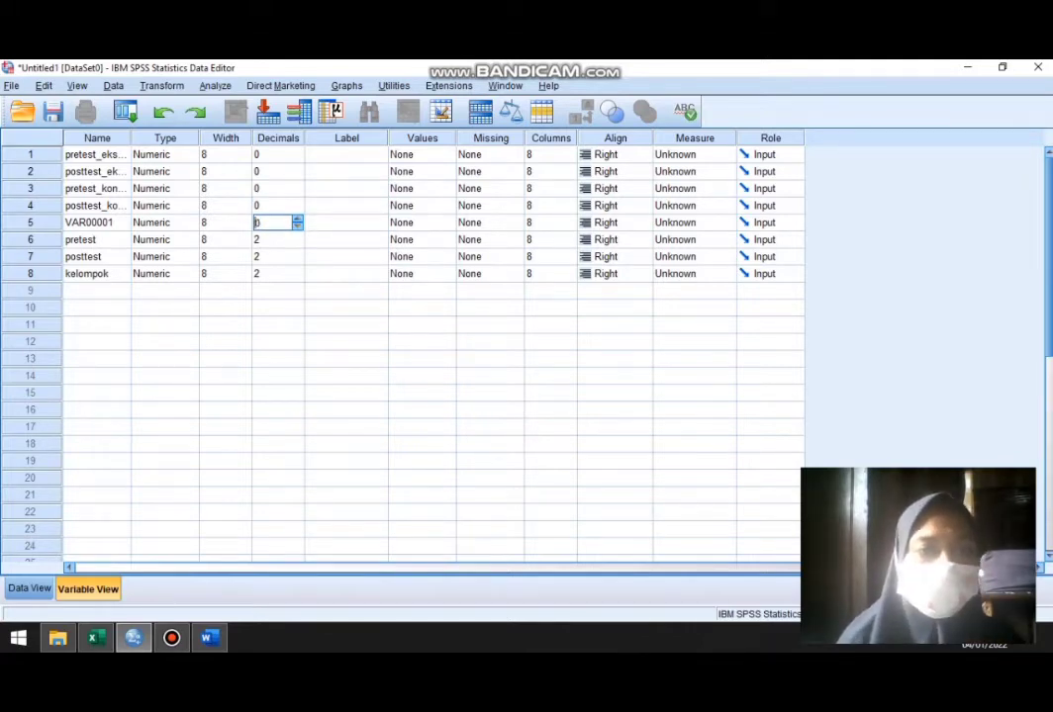
key(Down)
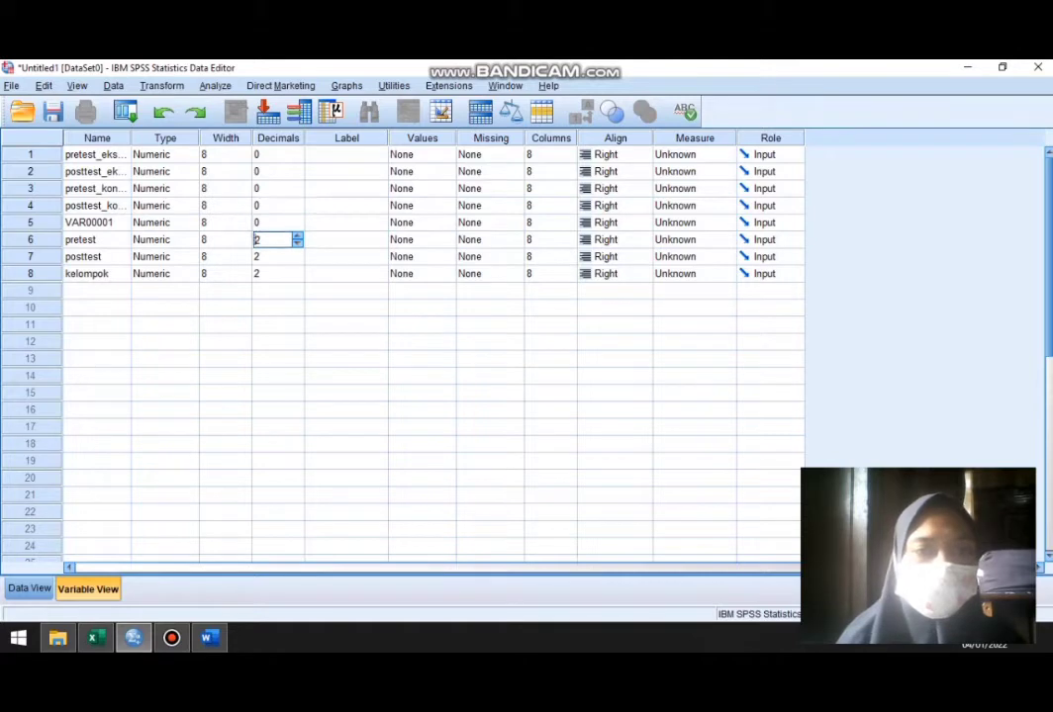
Set the decimals of pretest, posttest and kelompok in rows 6 to 8 to 0.
text(0)
key(Down)
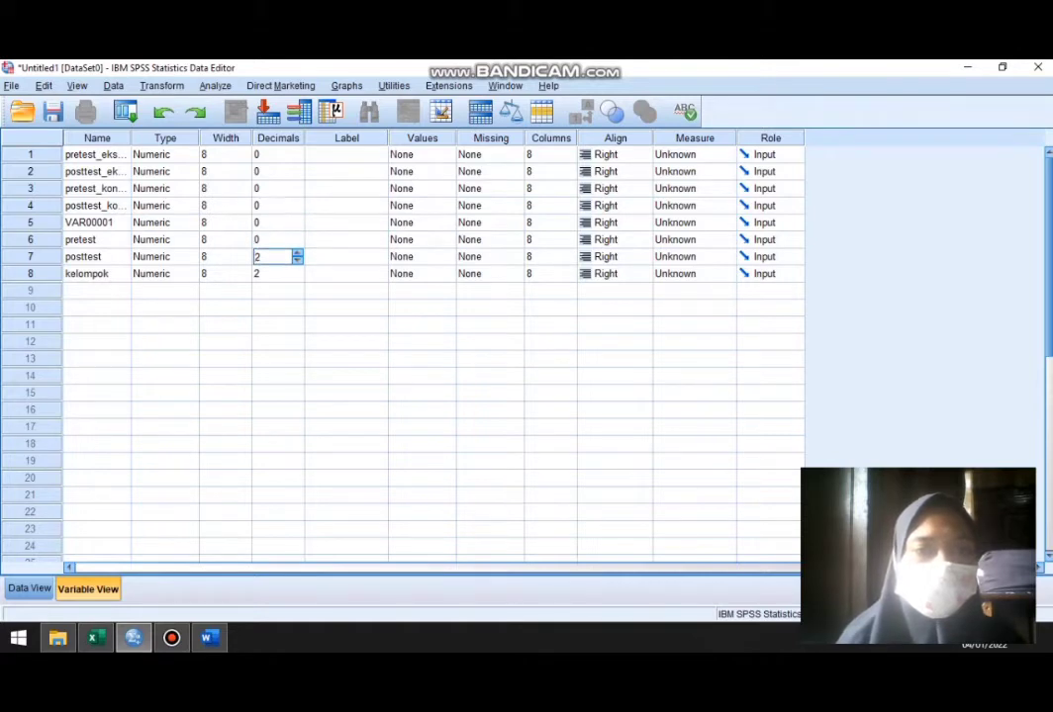
text(0)
key(Down)
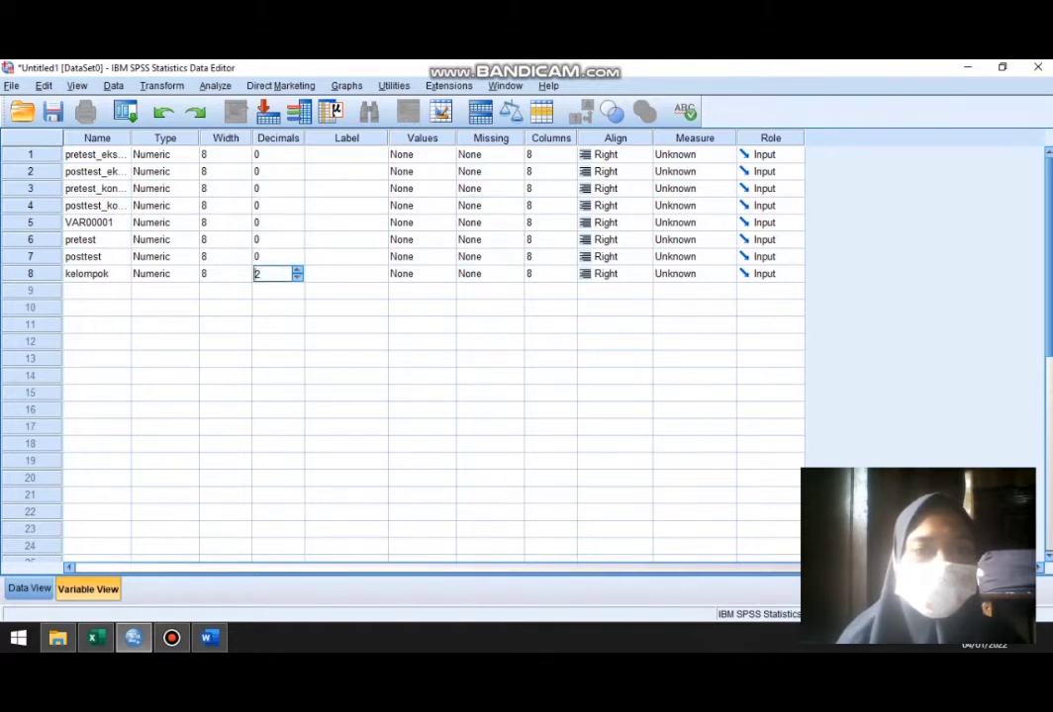
text(0)
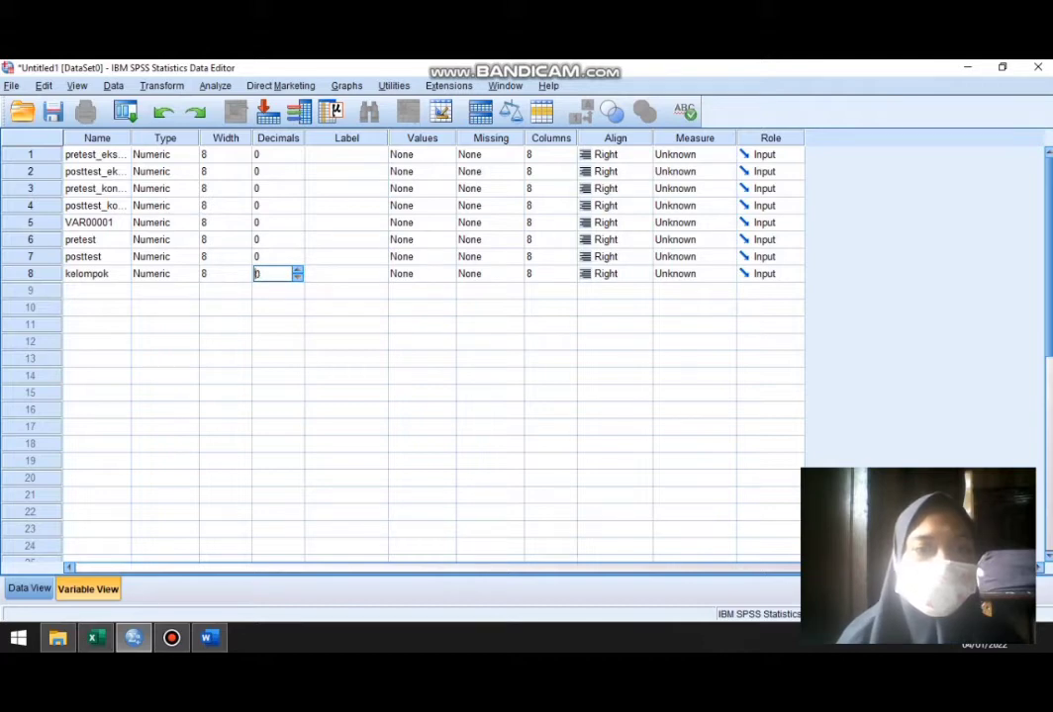
Set the measurement level of the four experimental and control class variables in rows 1 to 4 to Nominal.
click(726, 154)
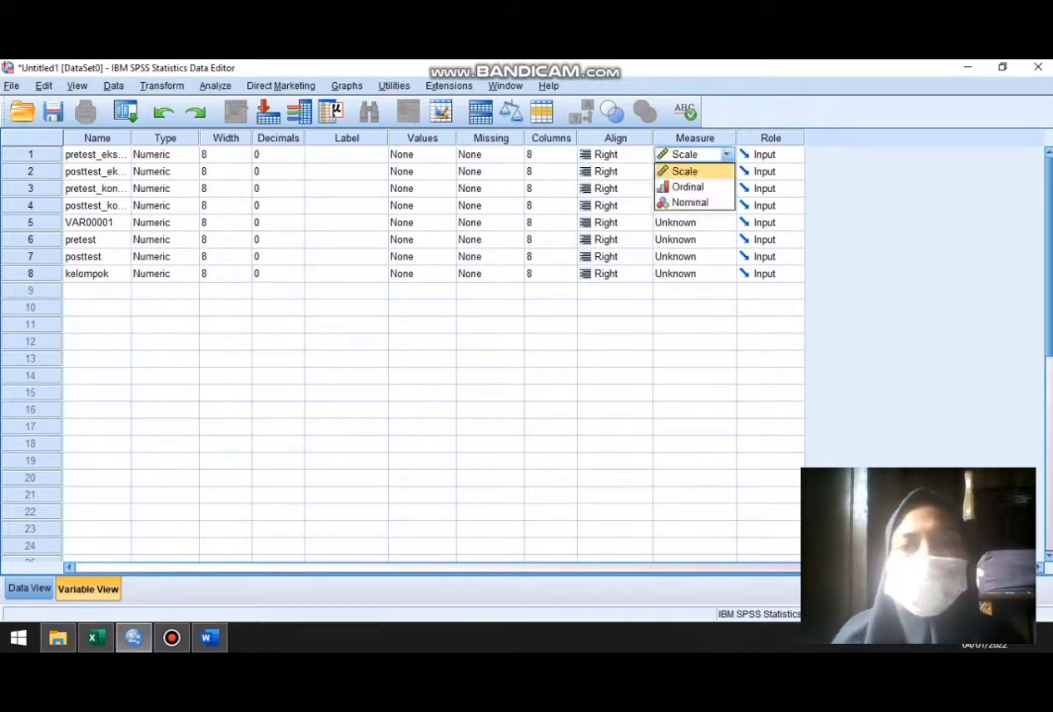
click(685, 203)
click(726, 171)
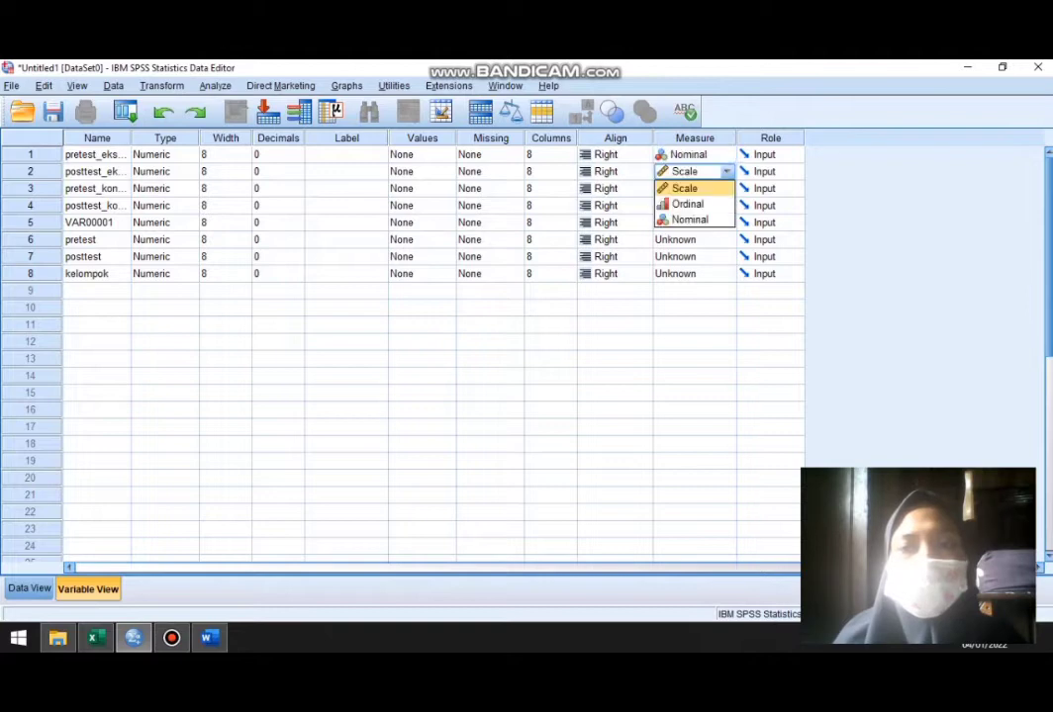
click(689, 220)
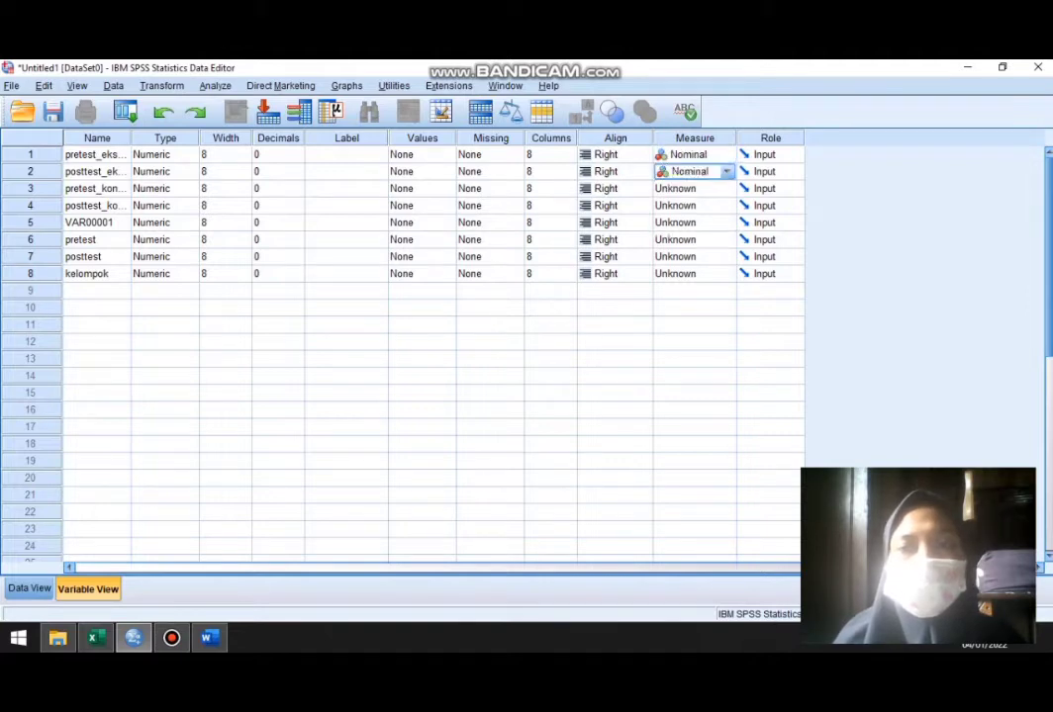
click(726, 188)
click(689, 236)
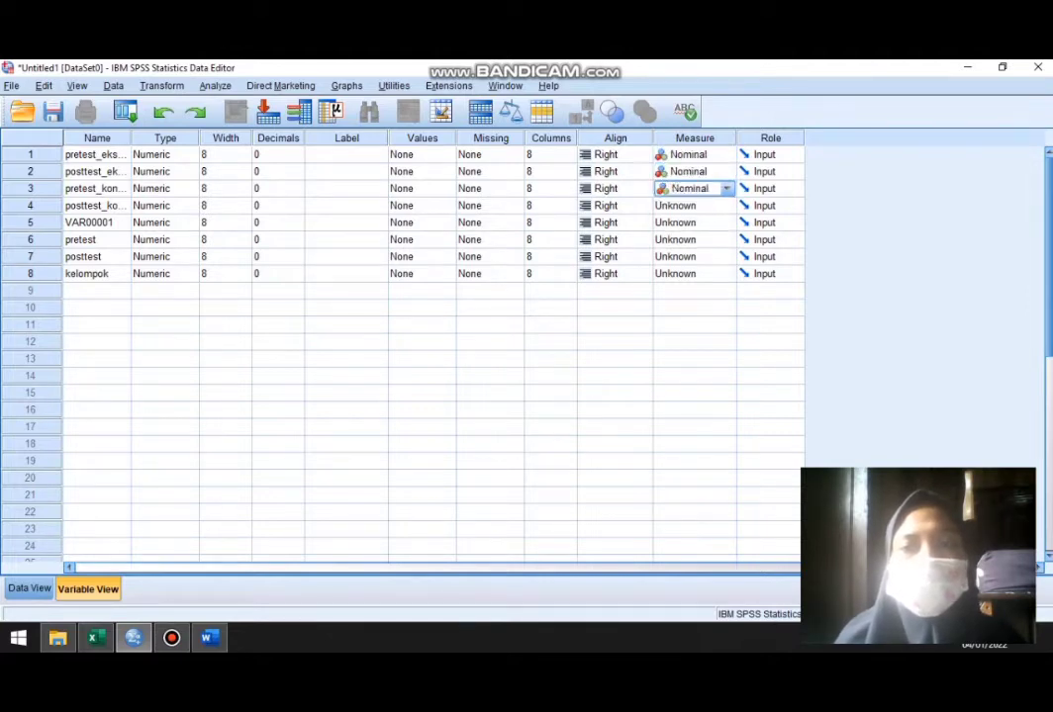
click(727, 205)
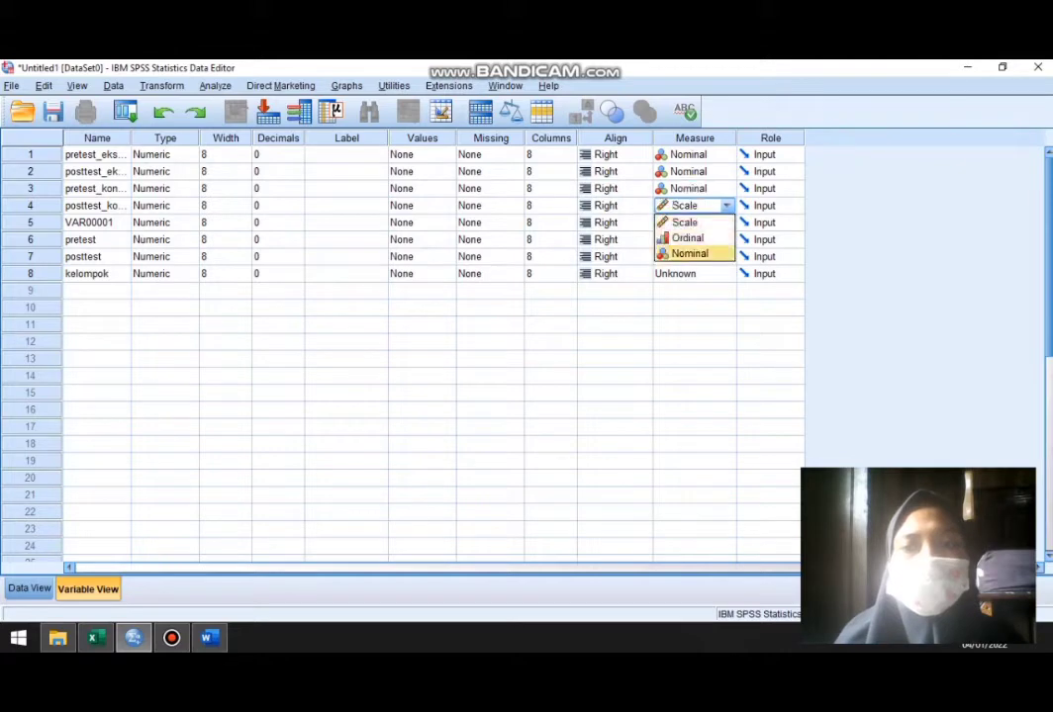
click(690, 253)
Set the measurement level to Nominal for the spacer variable, pretest, posttest and kelompok in rows 5 to 8.
click(726, 223)
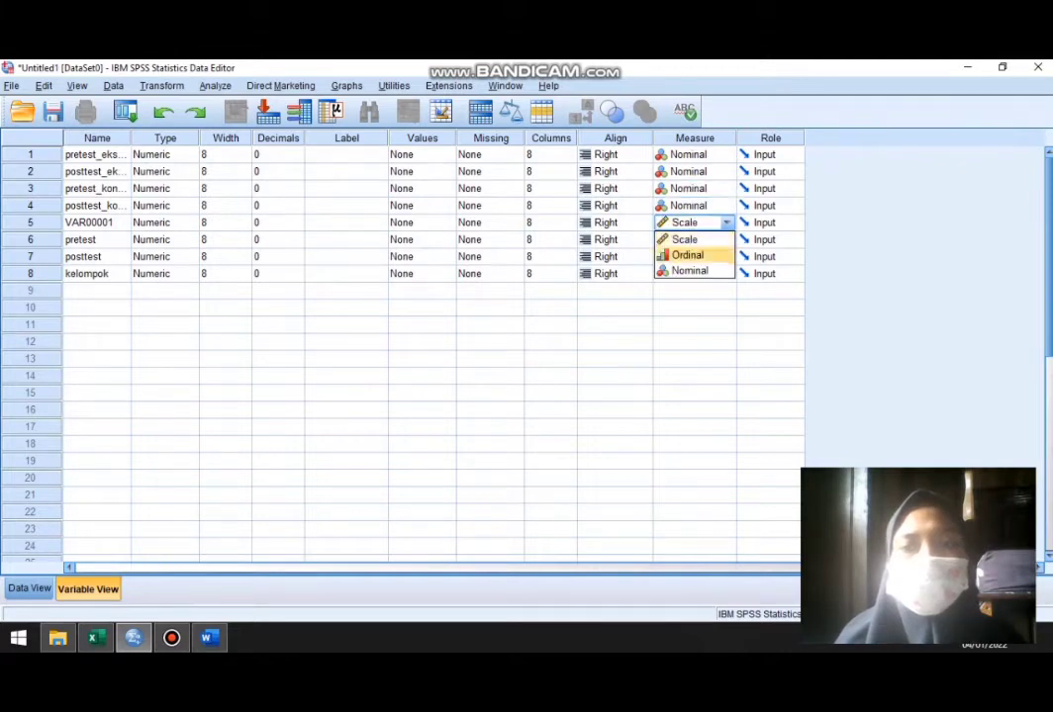
click(690, 270)
click(726, 240)
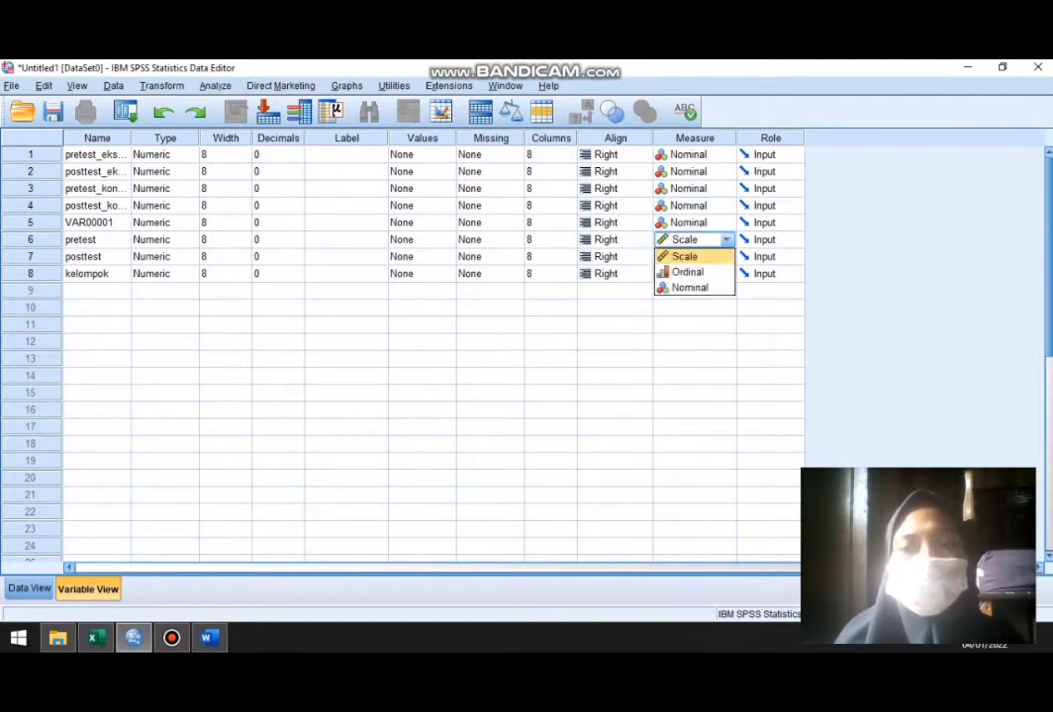
click(689, 287)
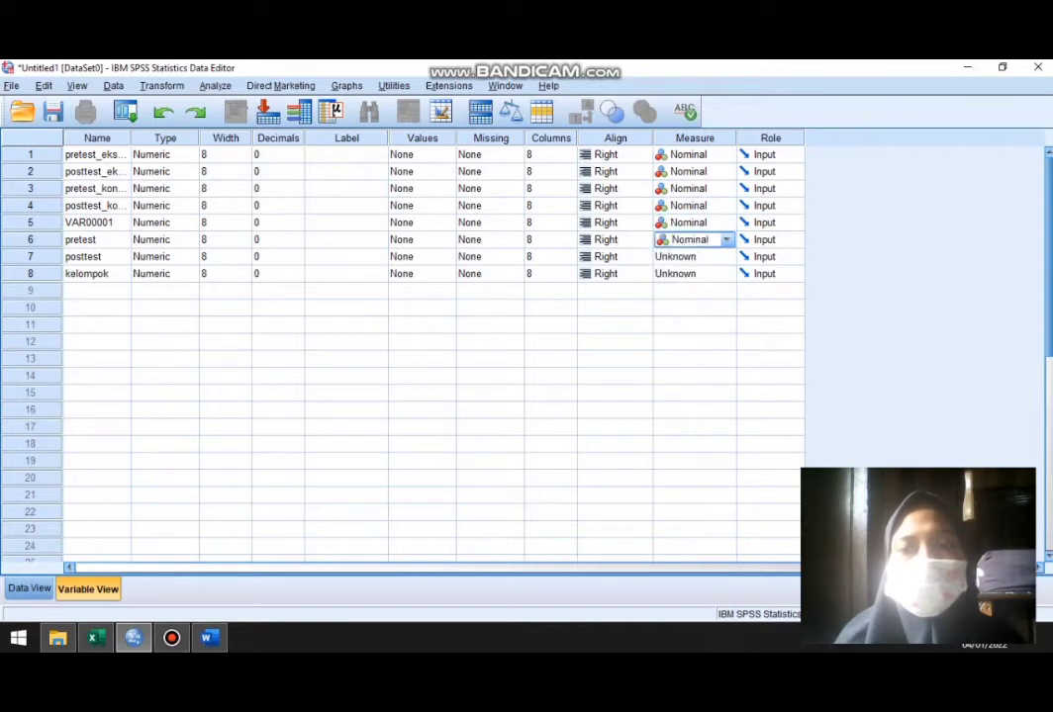
click(726, 256)
click(689, 303)
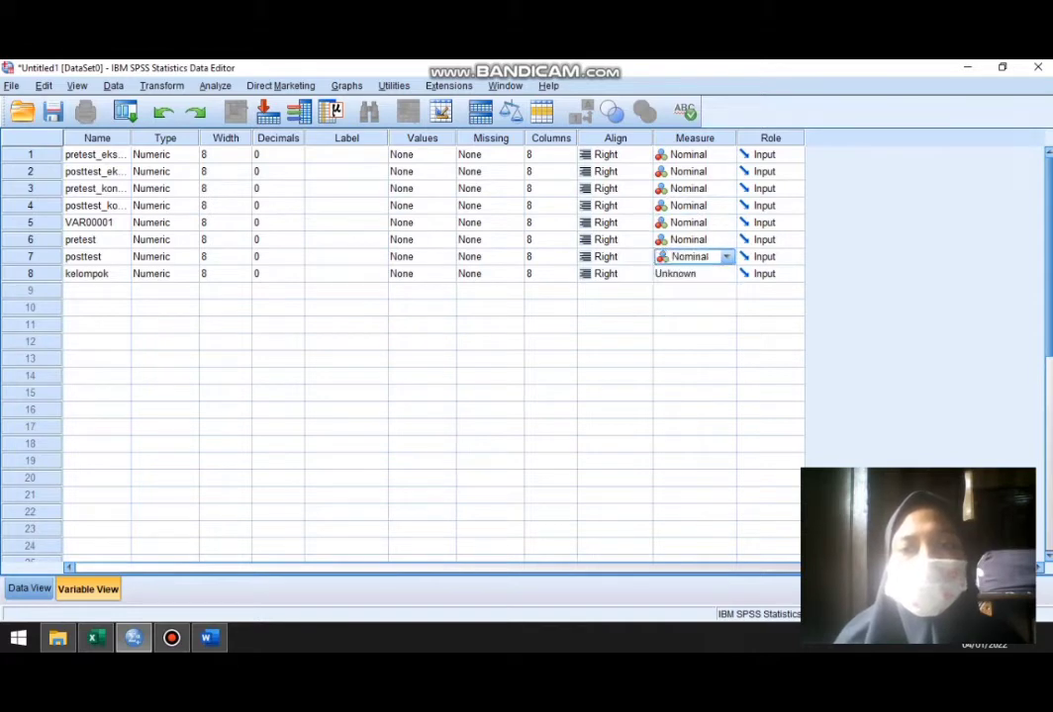
click(726, 273)
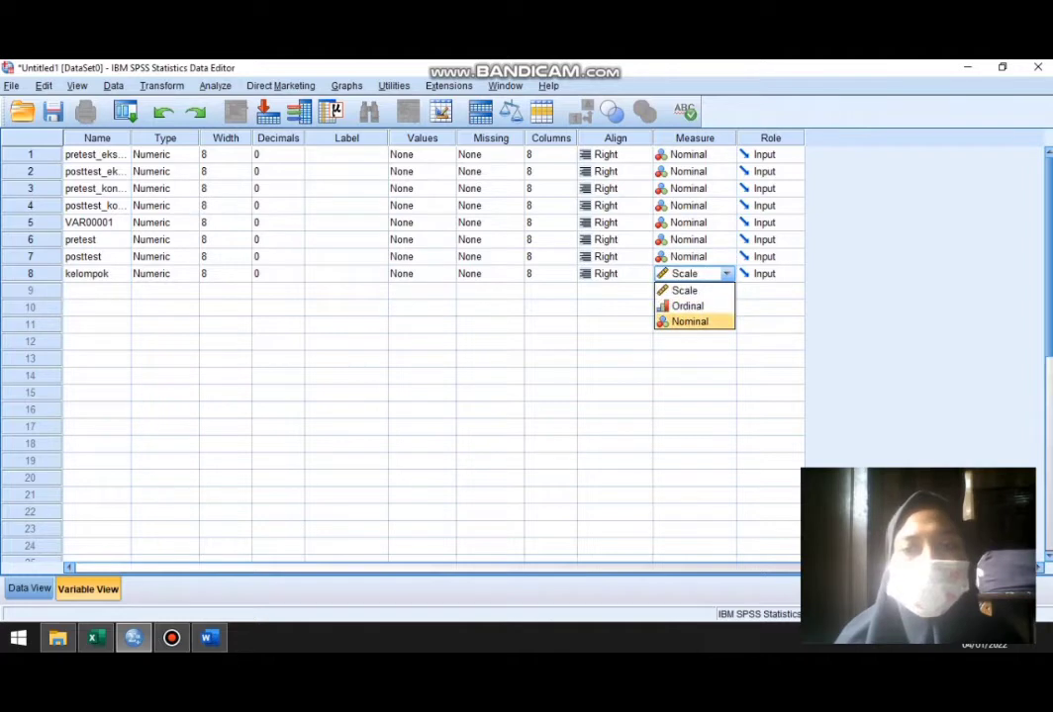
click(690, 322)
Add a value label to the kelompok variable that defines 1 as "kelas eksperimen".
click(415, 273)
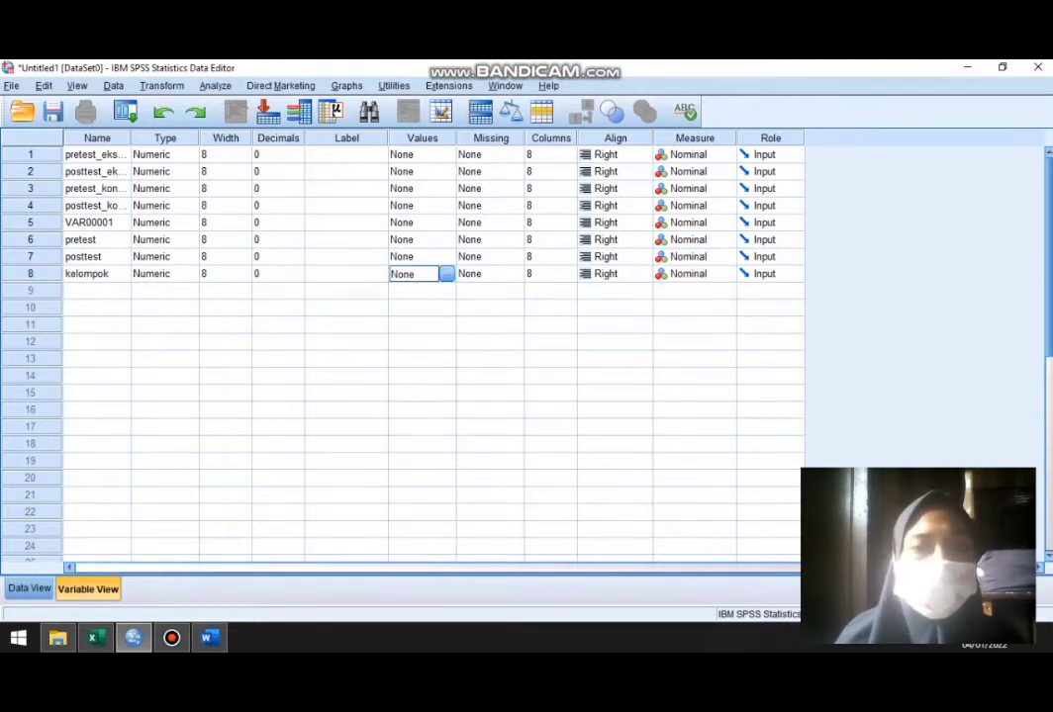
click(447, 273)
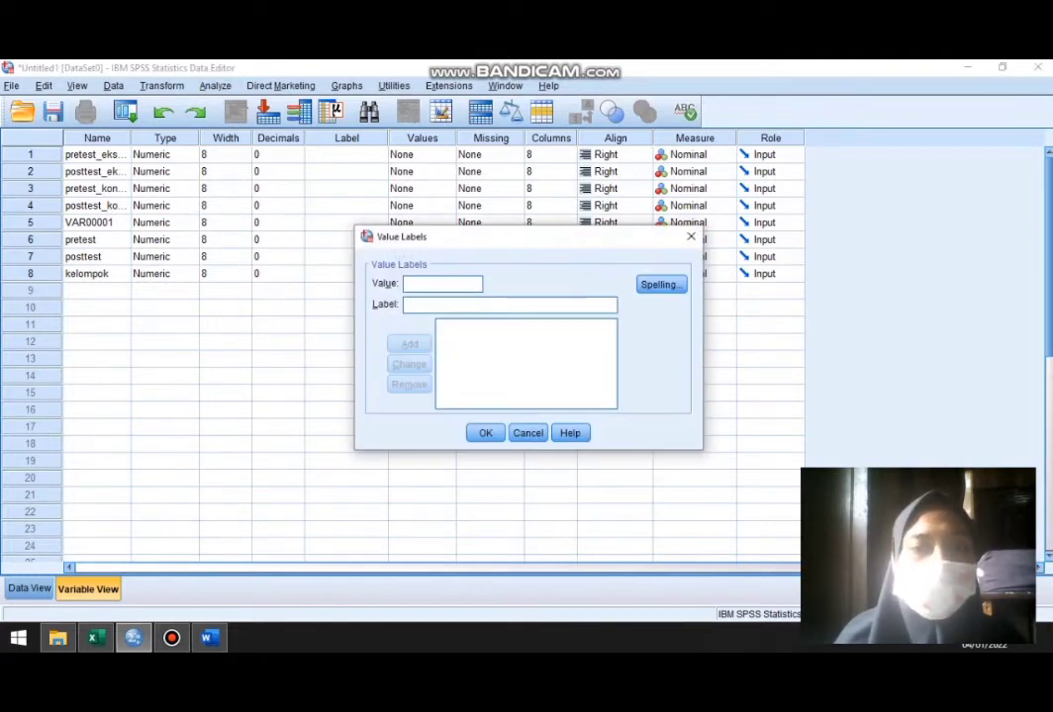
text(1)
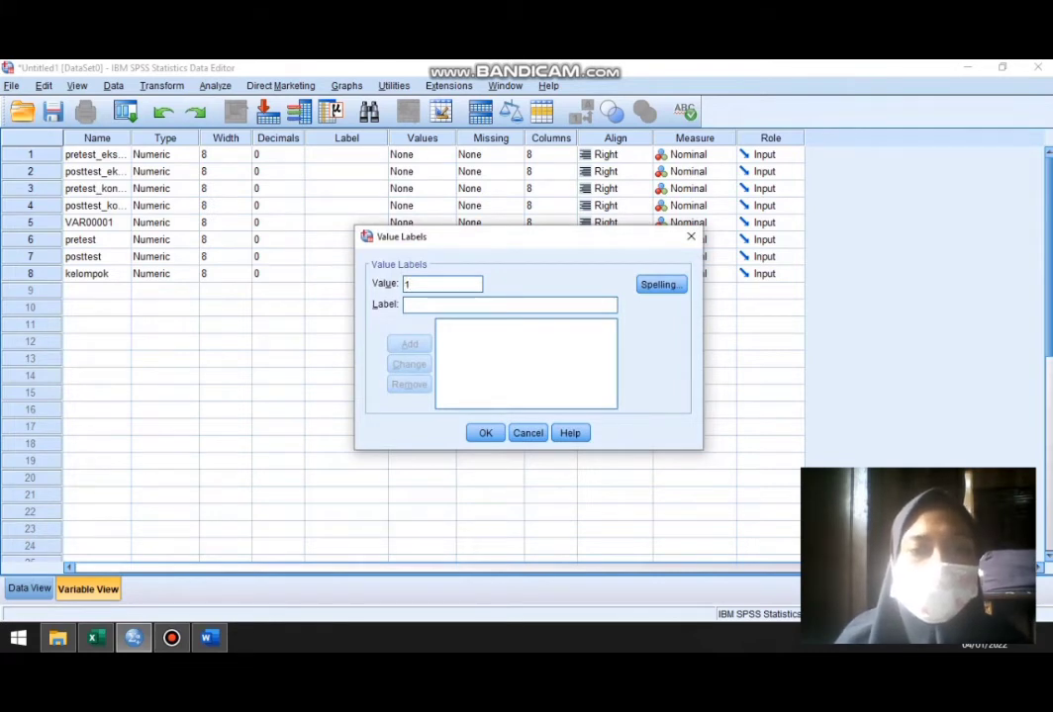
key(Tab)
text(k)
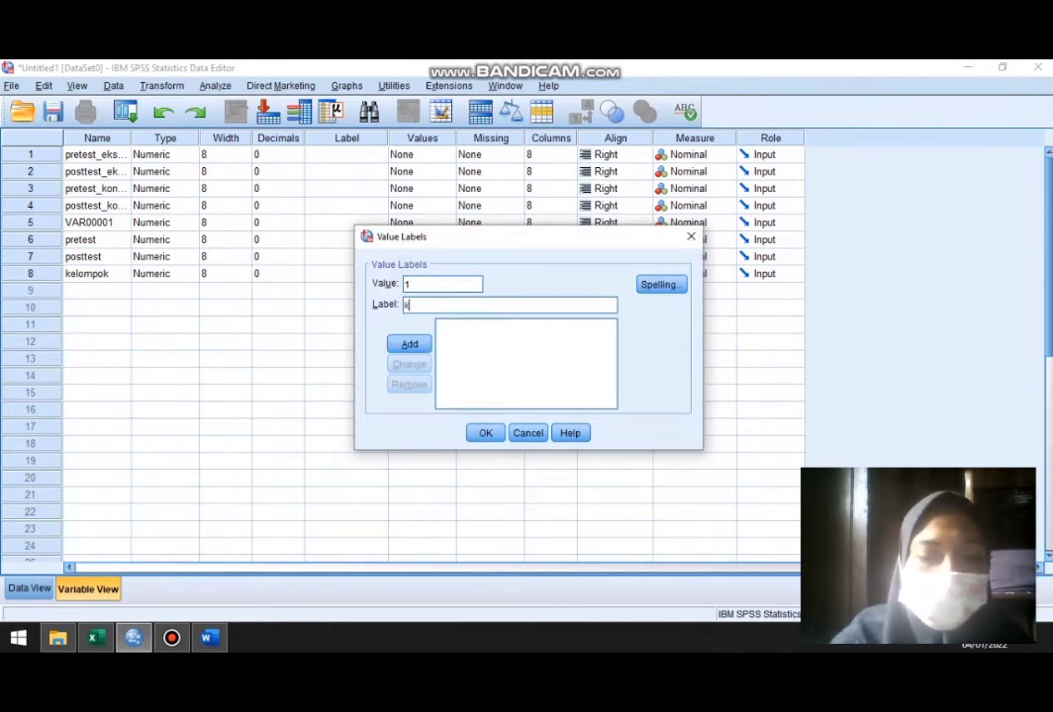
text(elas )
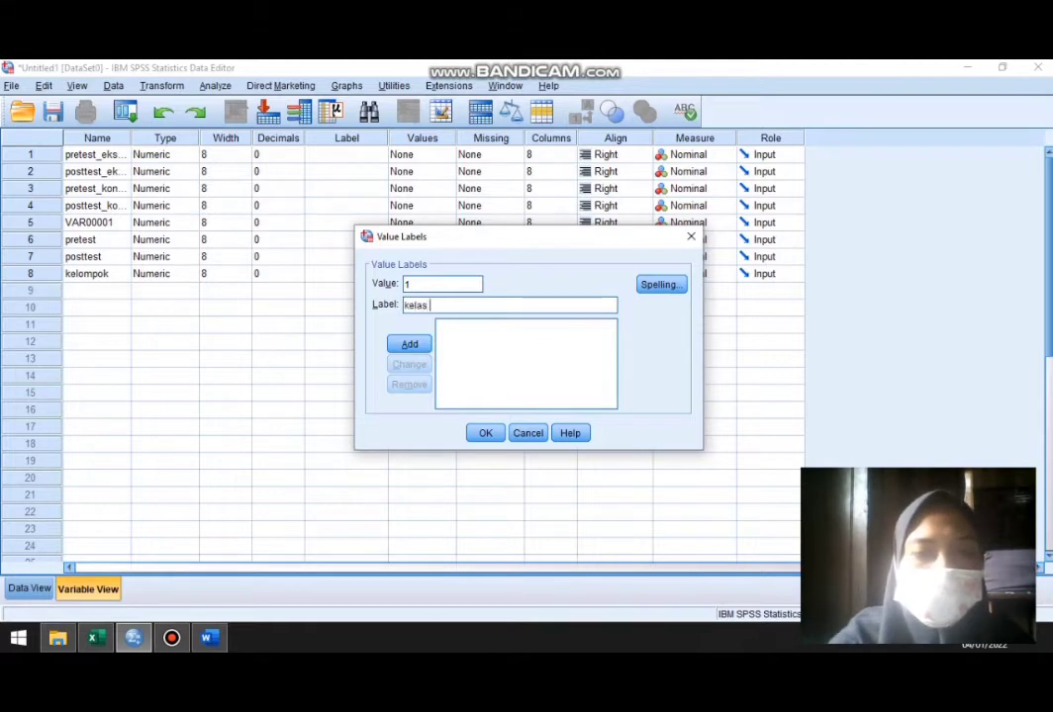
text(ekspe)
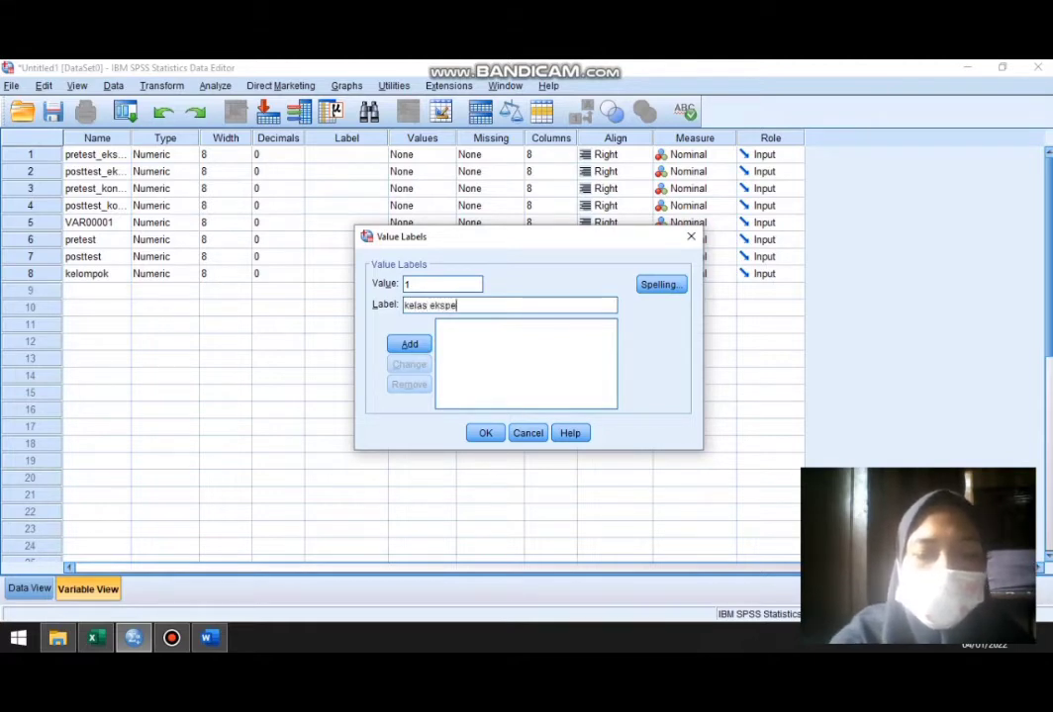
text(rimen)
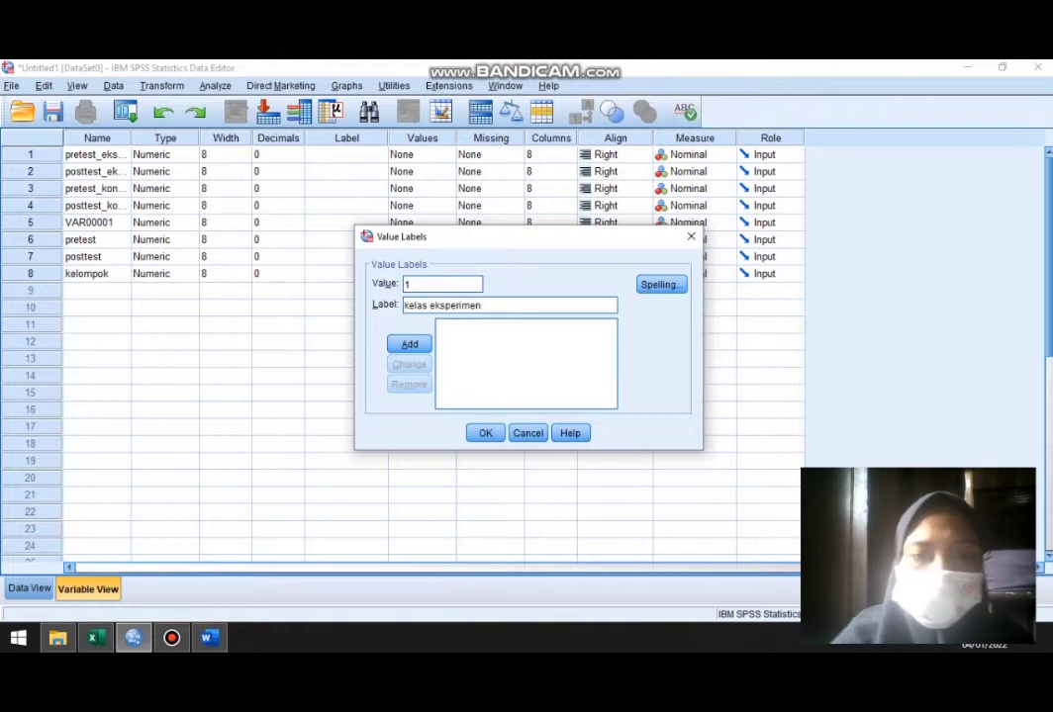
key(Return)
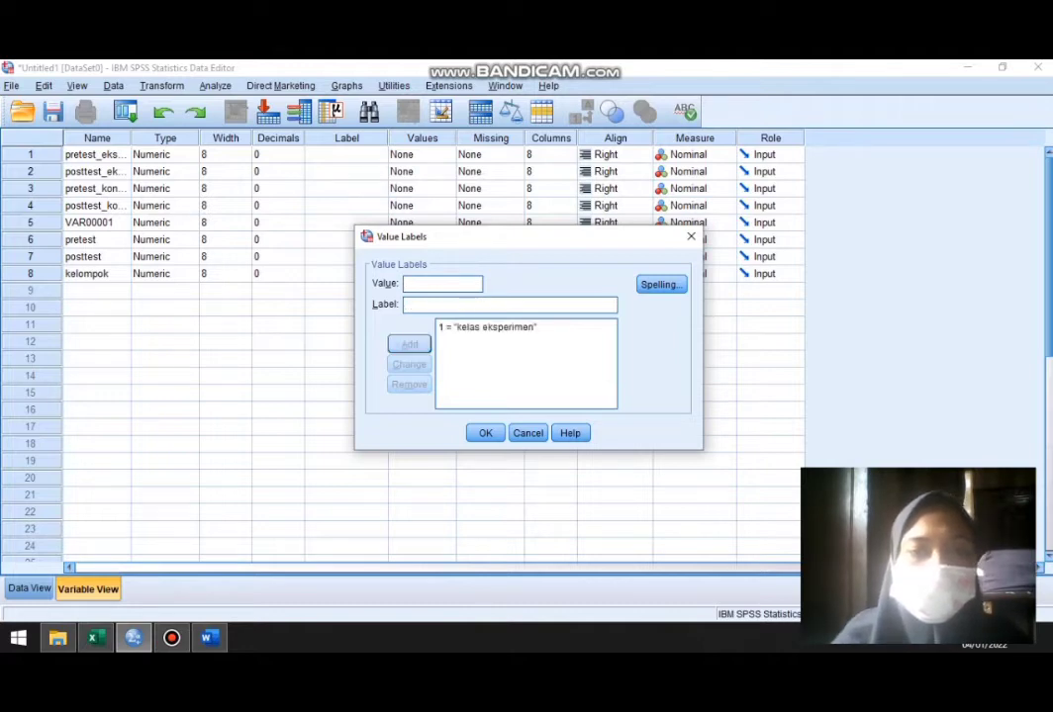
Add the value label 2 as "kelas kontrol" for kelompok and apply the value labels.
text(2)
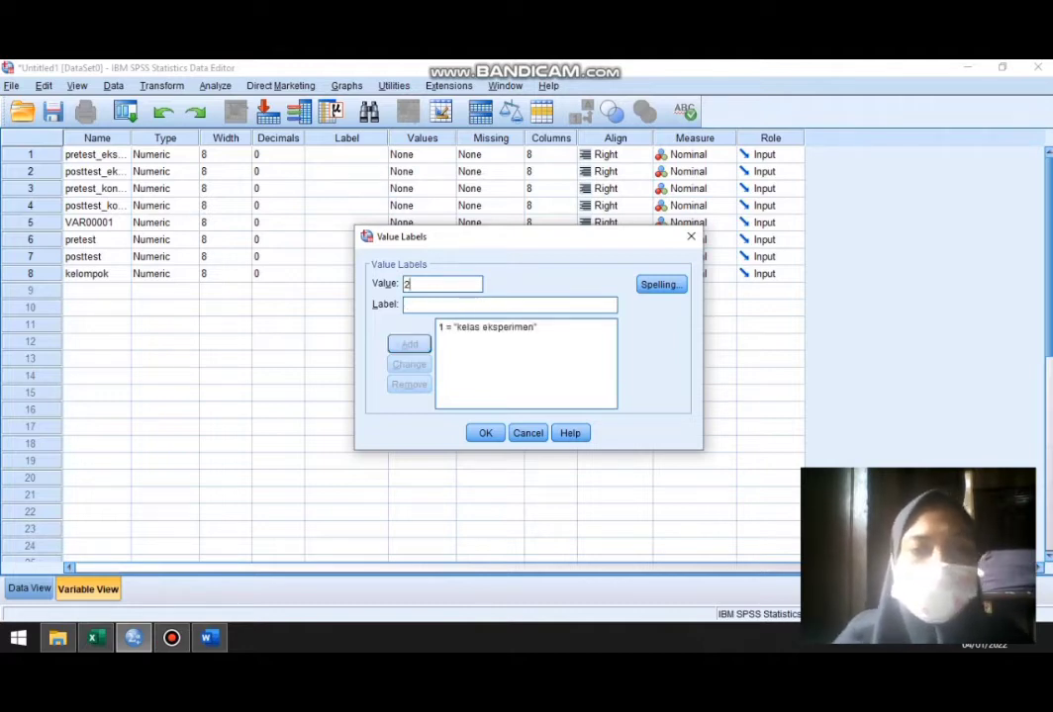
key(Tab)
text(kelas)
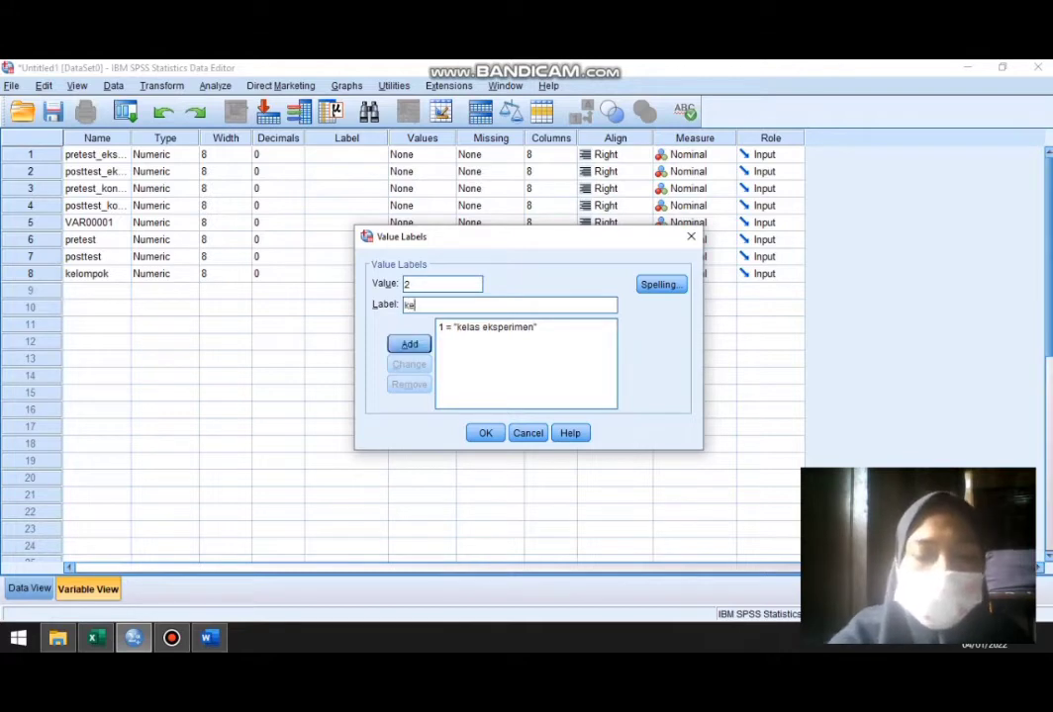
text(kontrol)
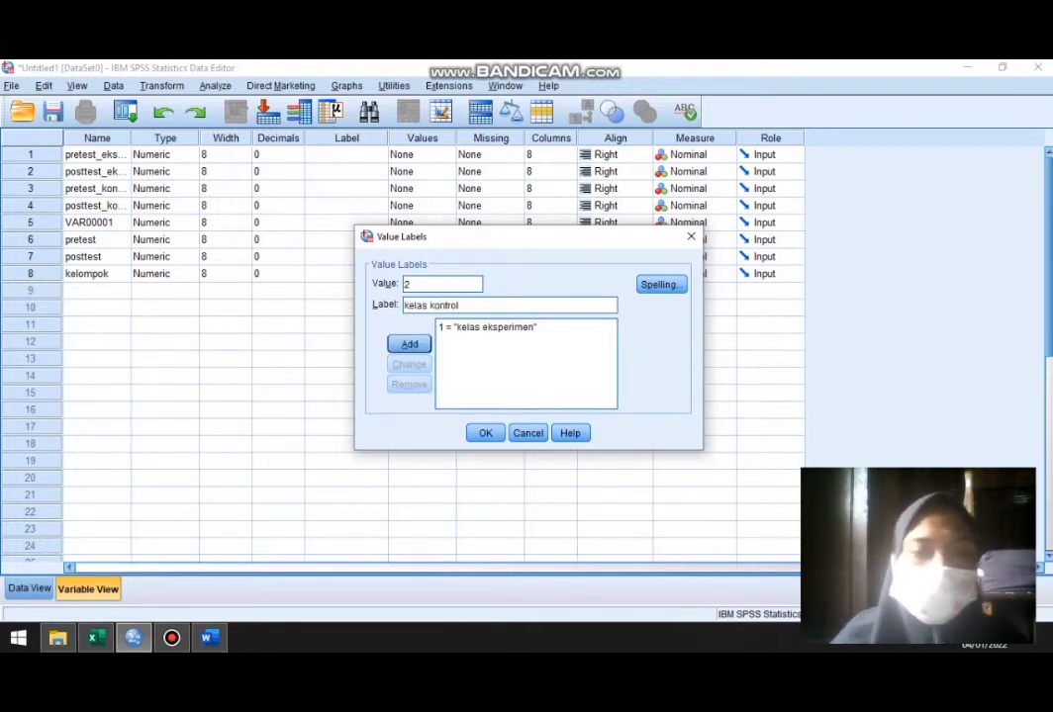
click(409, 344)
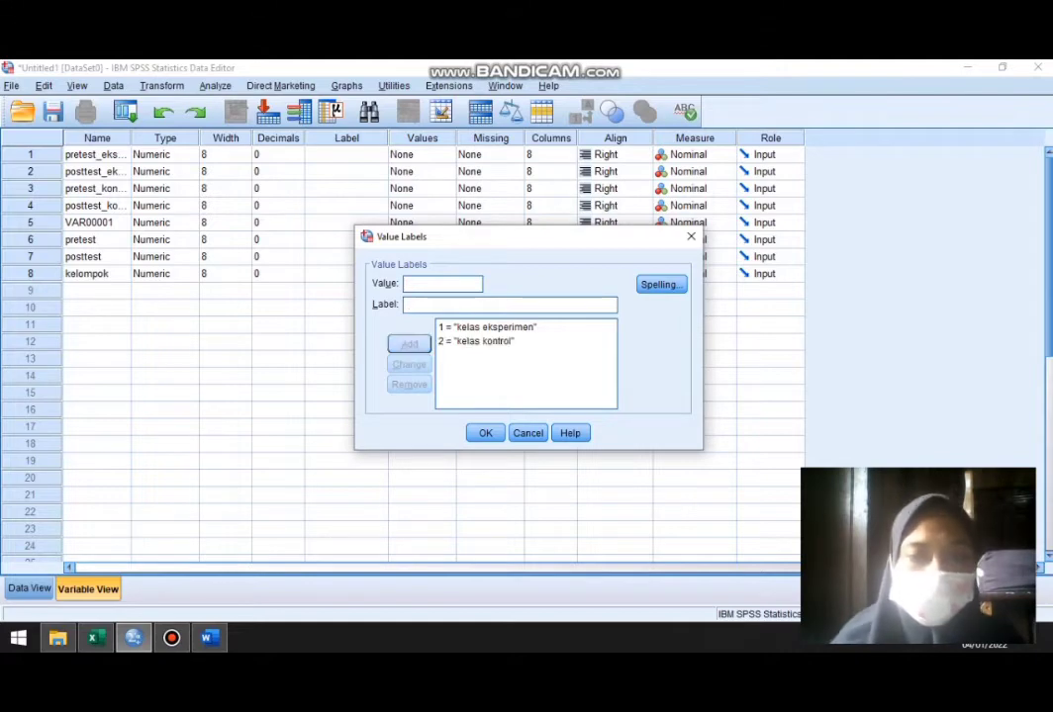
click(485, 432)
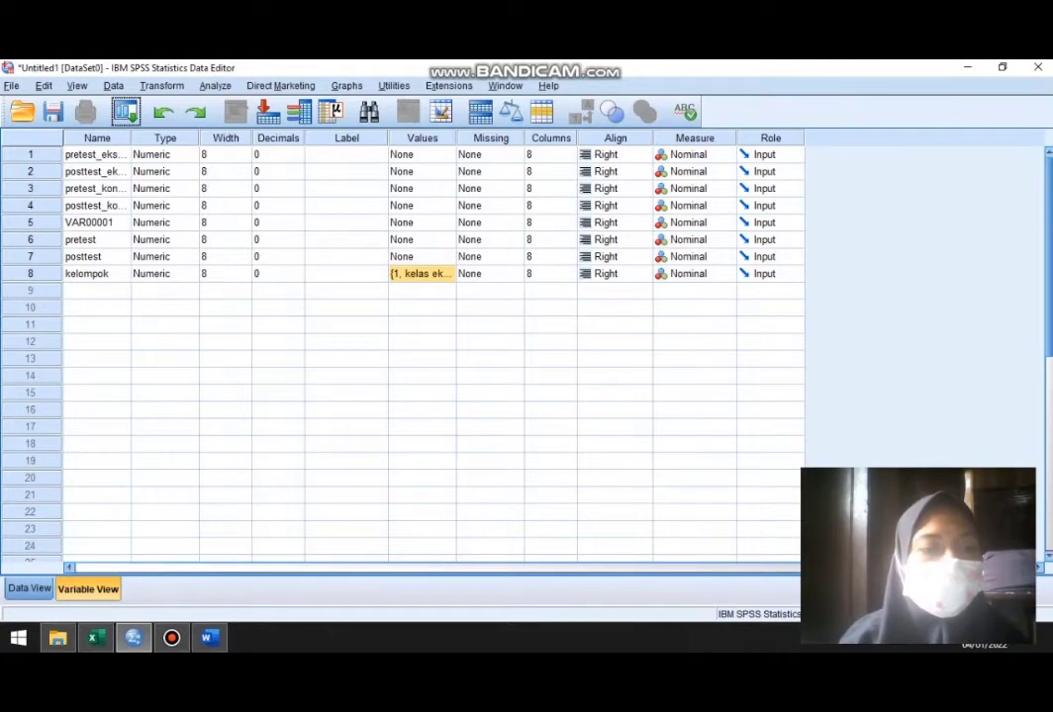
Show the SPSS data sheet, then switch to Excel and copy the Kelas Eksperimen pretest and posttest scores in C4:D34.
click(29, 588)
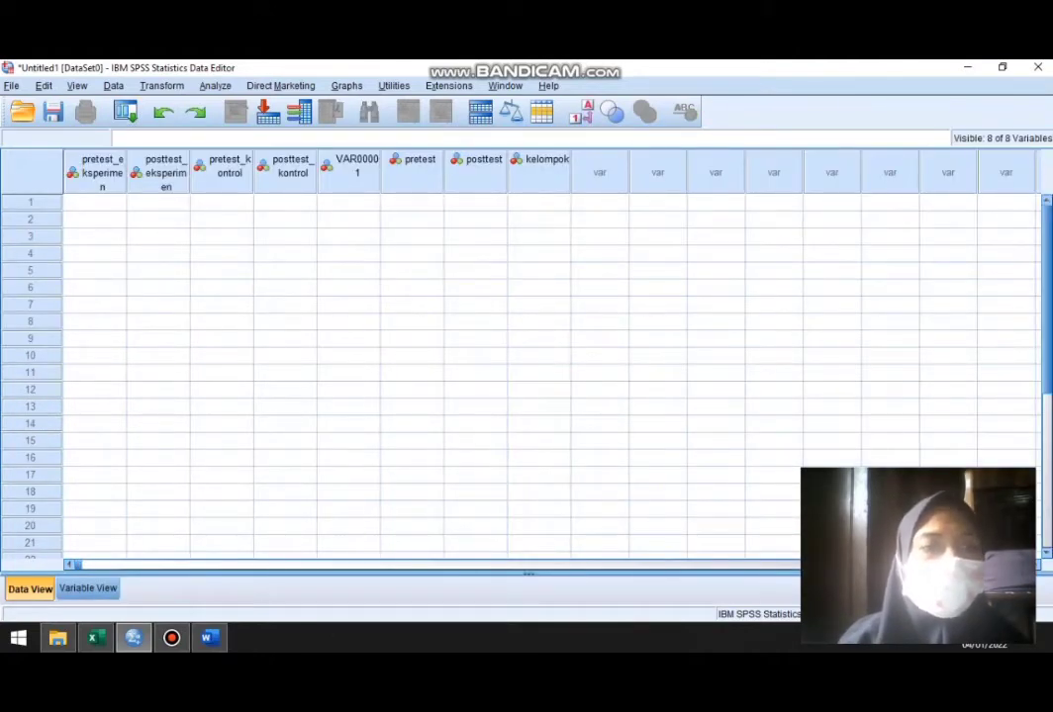
click(96, 638)
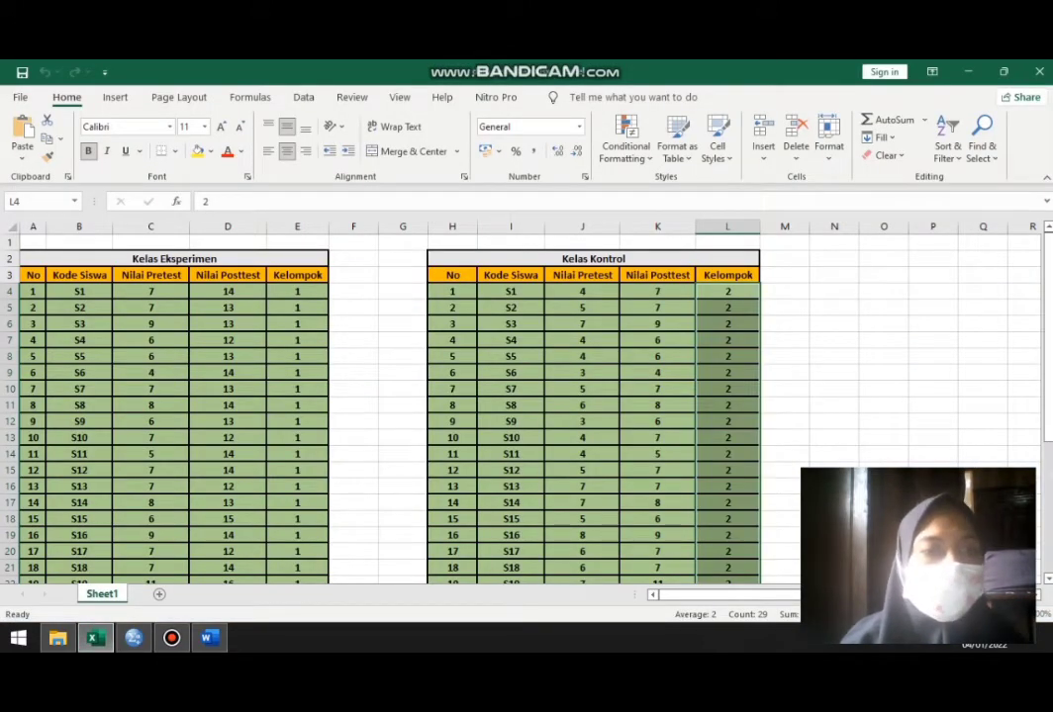
drag(150, 291, 268, 579)
right_click(230, 518)
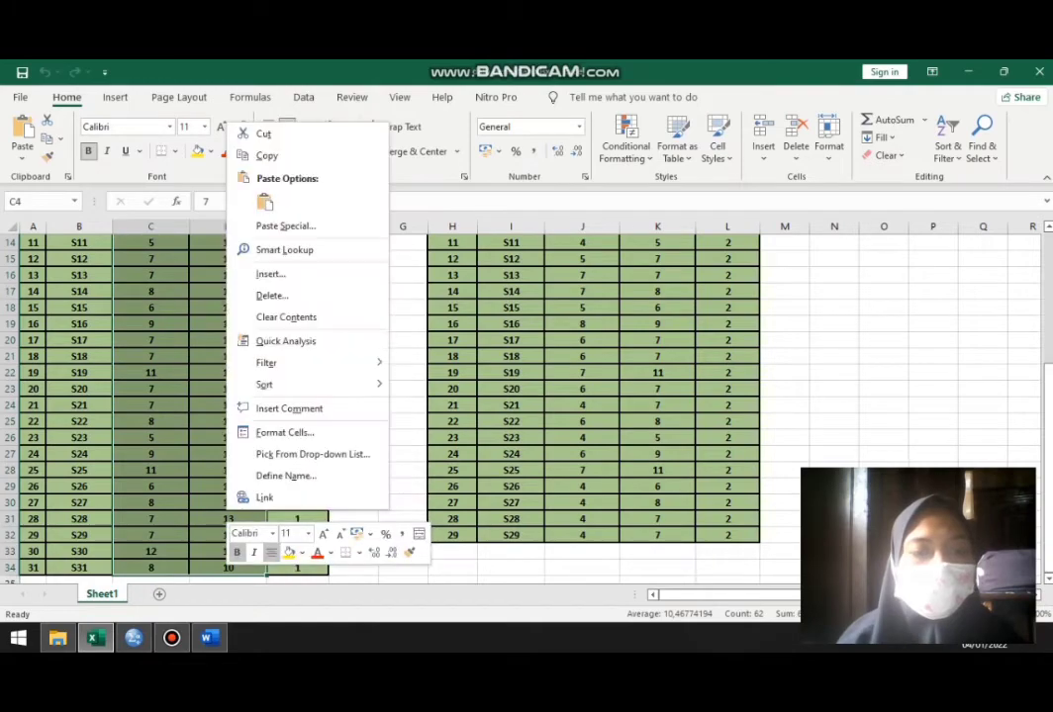
click(267, 156)
scroll(267, 396, up, 5)
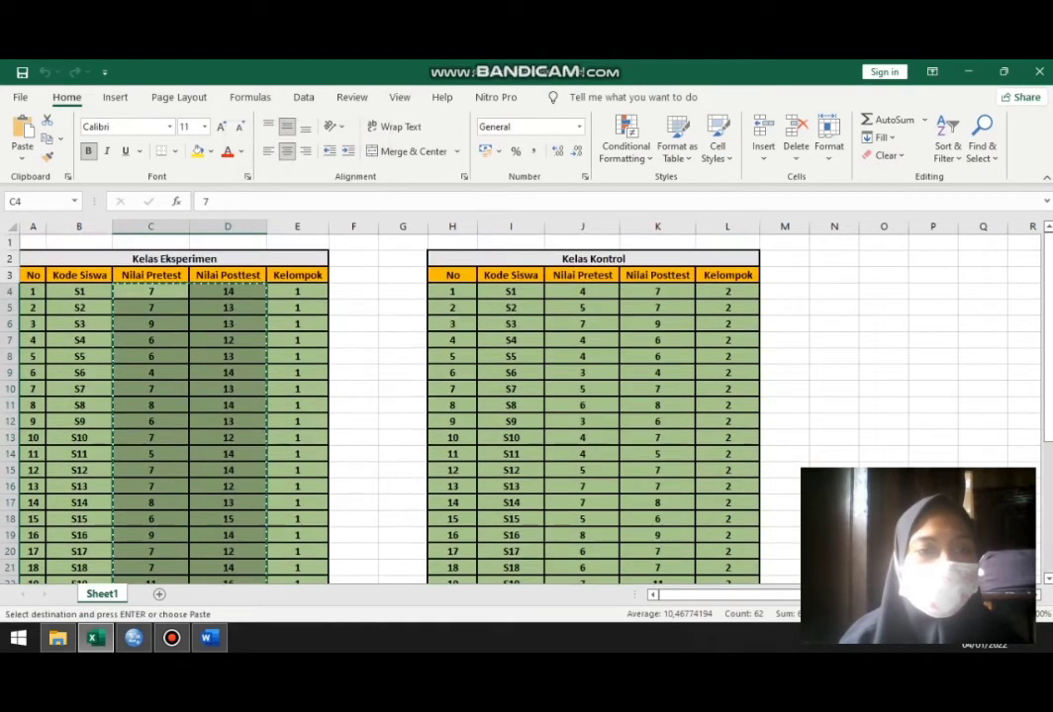
Switch to SPSS and paste the copied scores into pretest_eksperimen and posttest_eksperimen, starting at case 1.
click(134, 638)
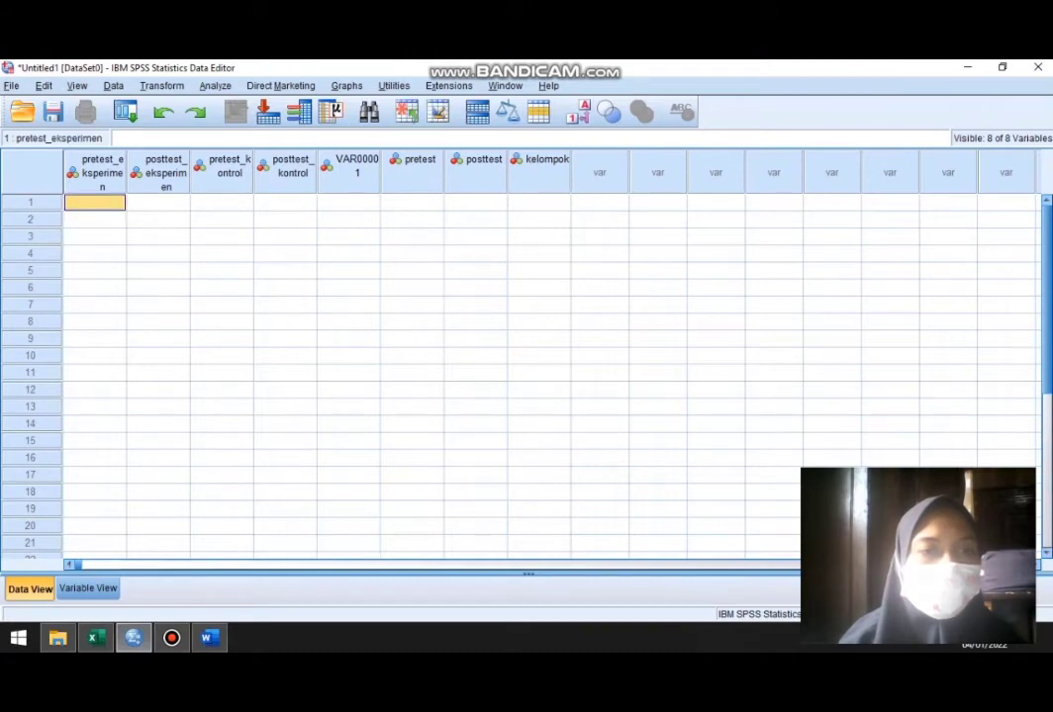
right_click(96, 204)
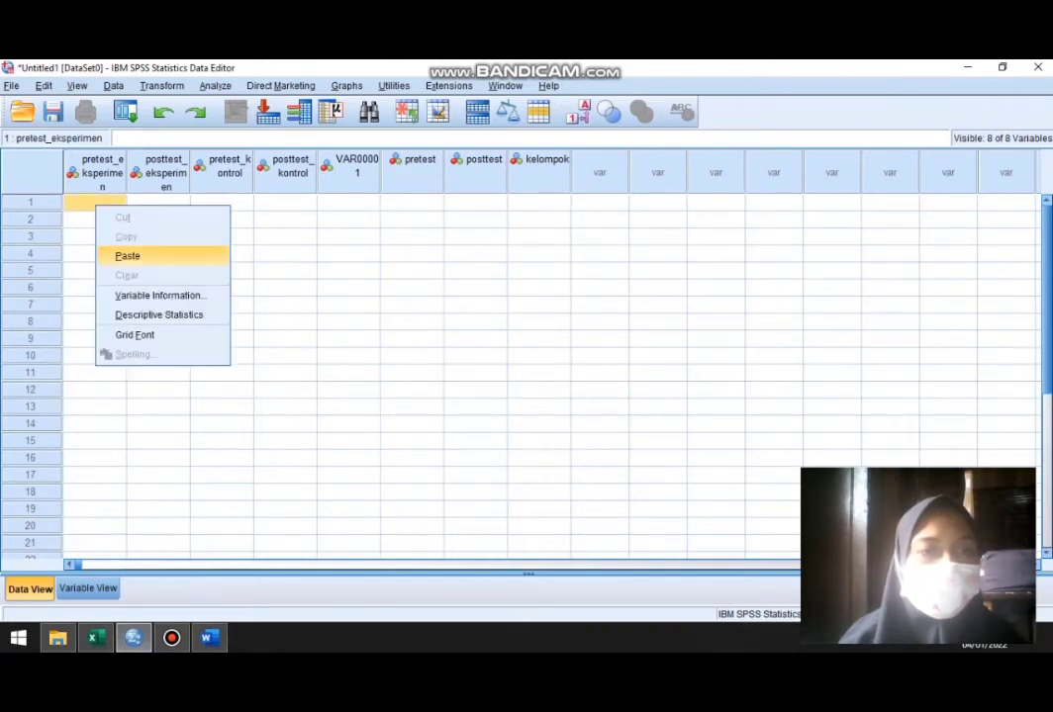
click(126, 255)
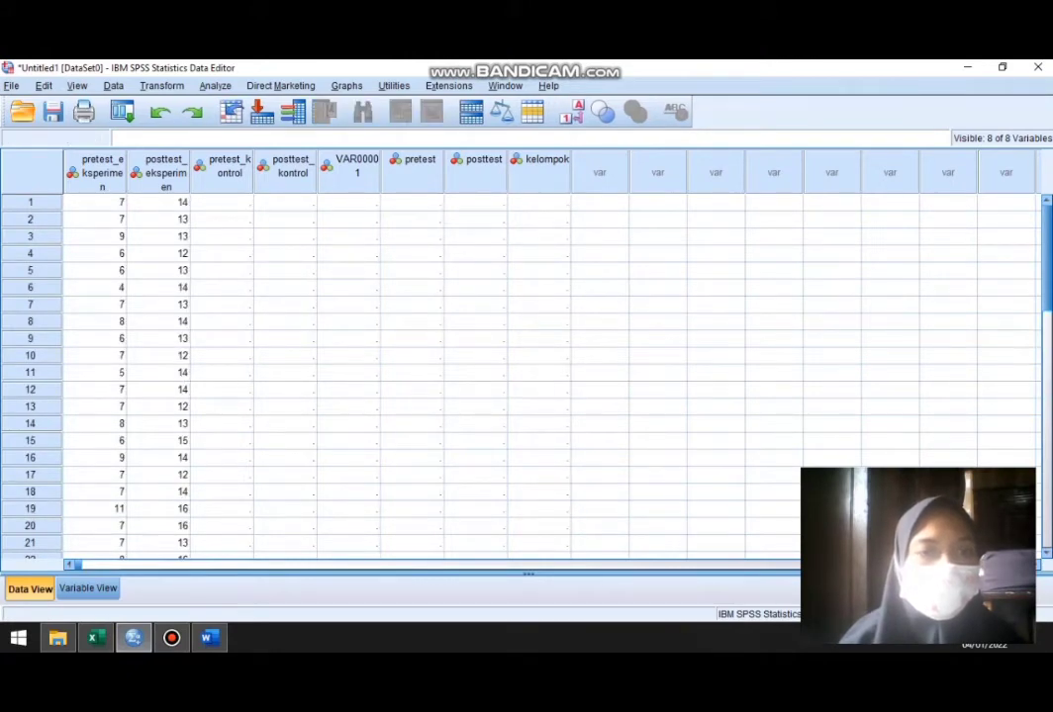
Paste the copied Kelas Eksperimen scores into the pretest and posttest variables, starting at case 1.
click(412, 203)
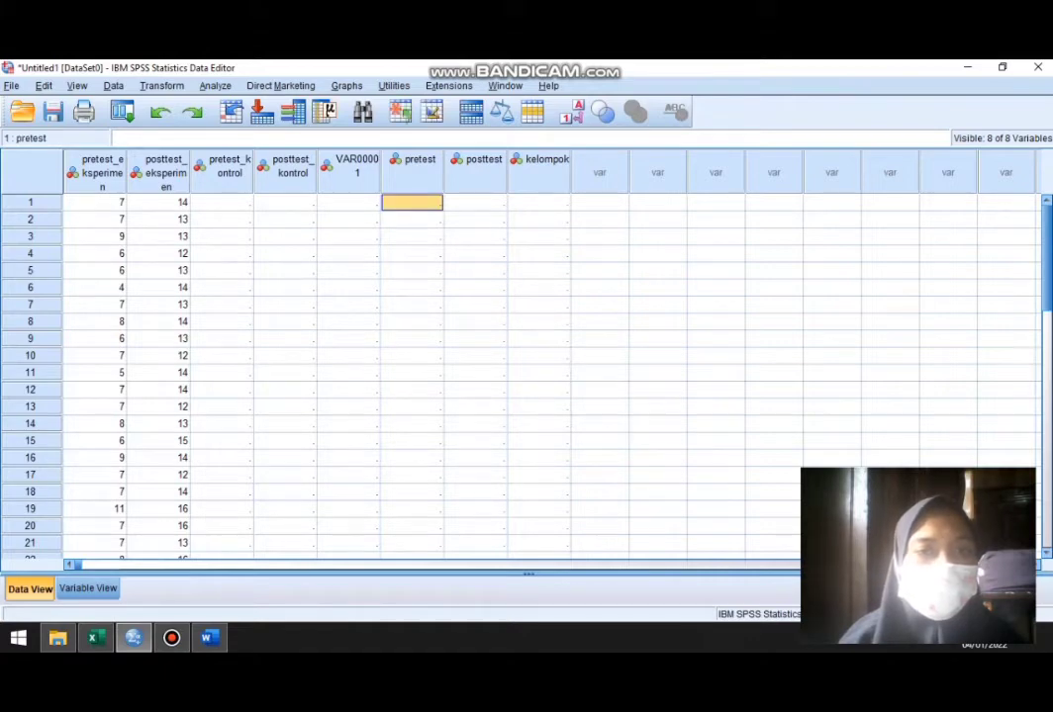
right_click(413, 202)
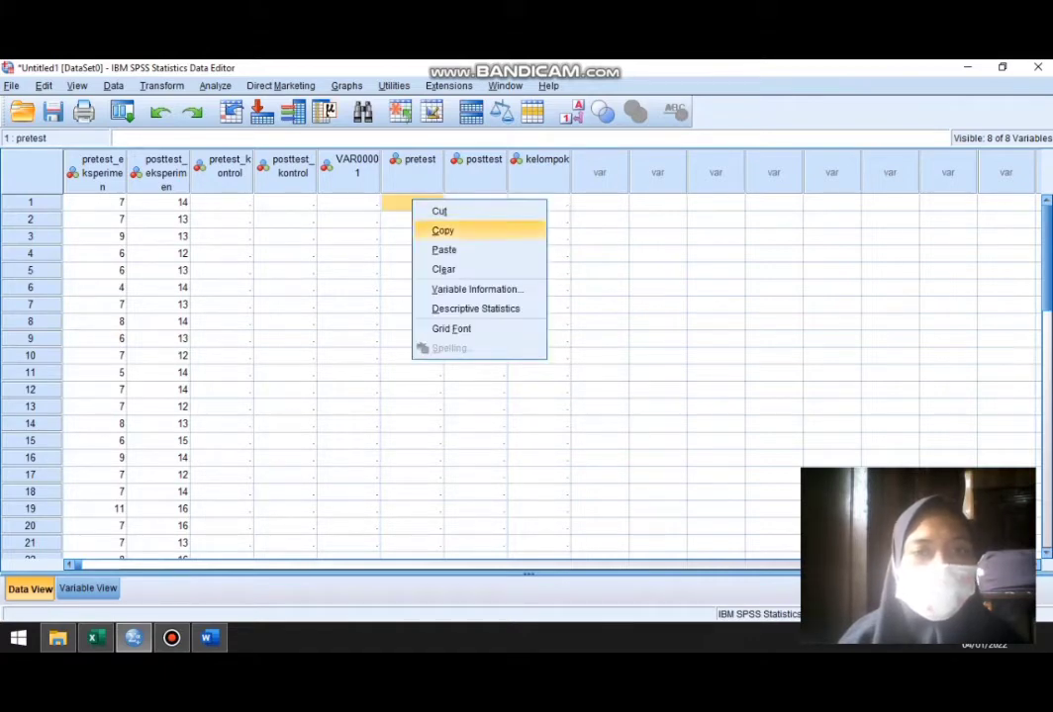
click(443, 249)
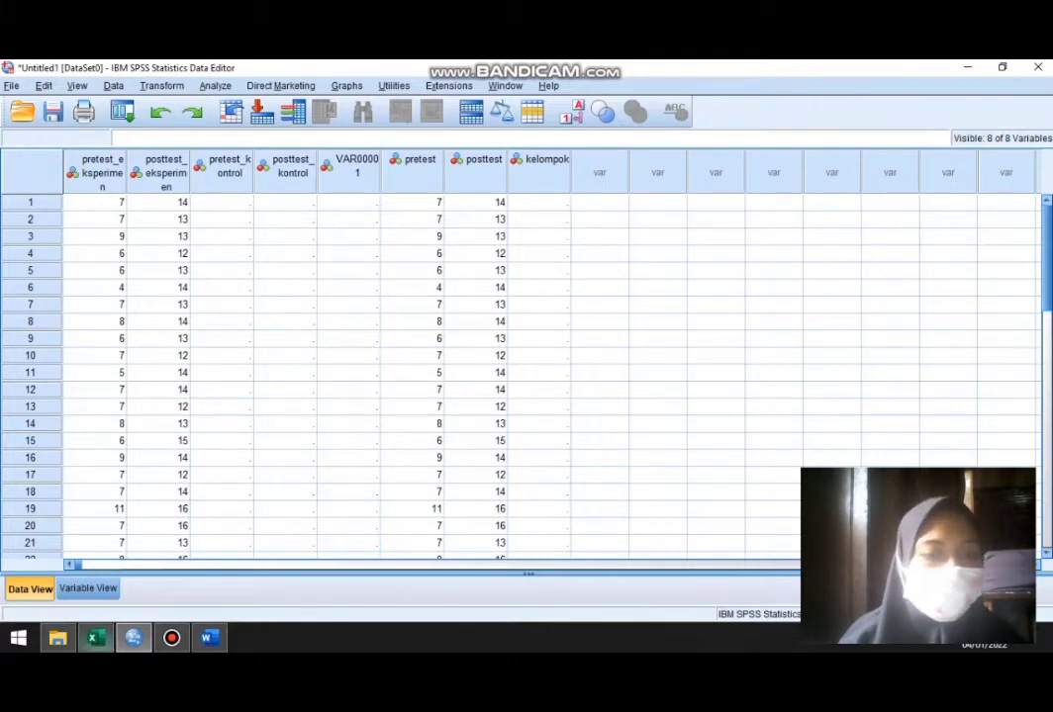
Switch to Excel and copy the Kelas Kontrol pretest and posttest scores in J4:K32.
click(93, 638)
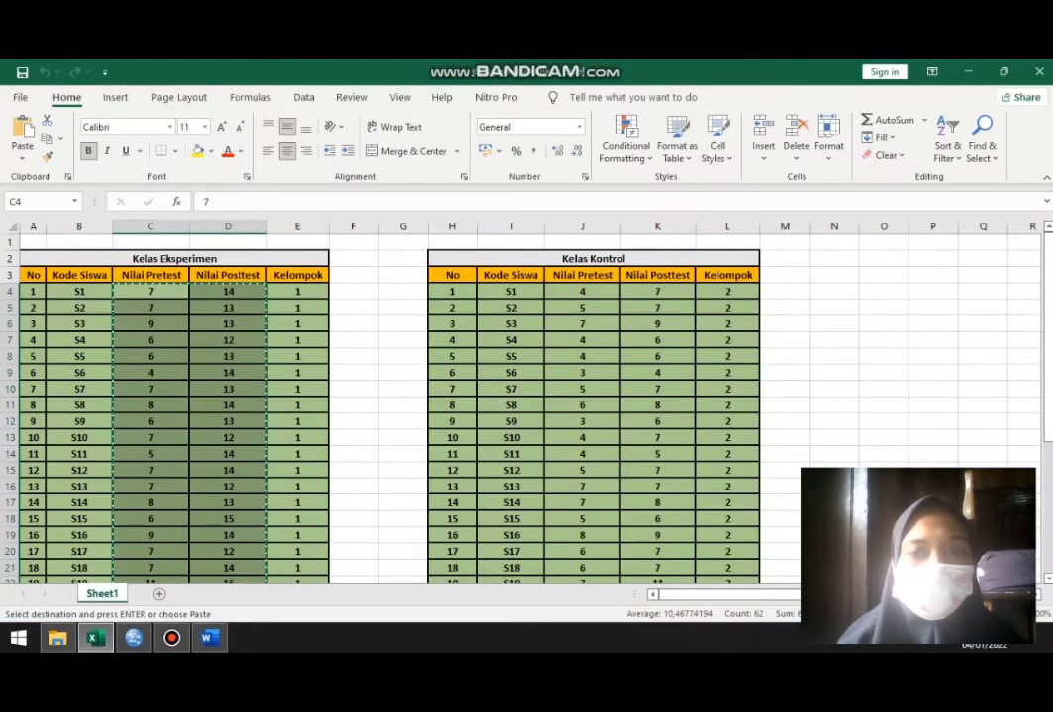
drag(582, 291, 657, 535)
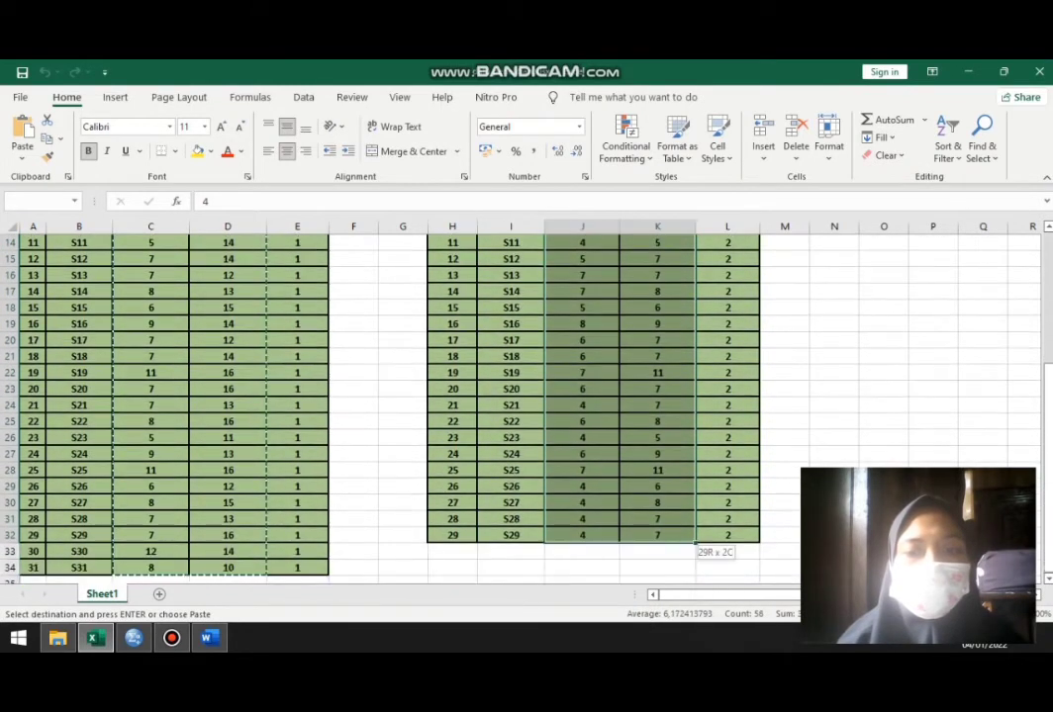
right_click(656, 484)
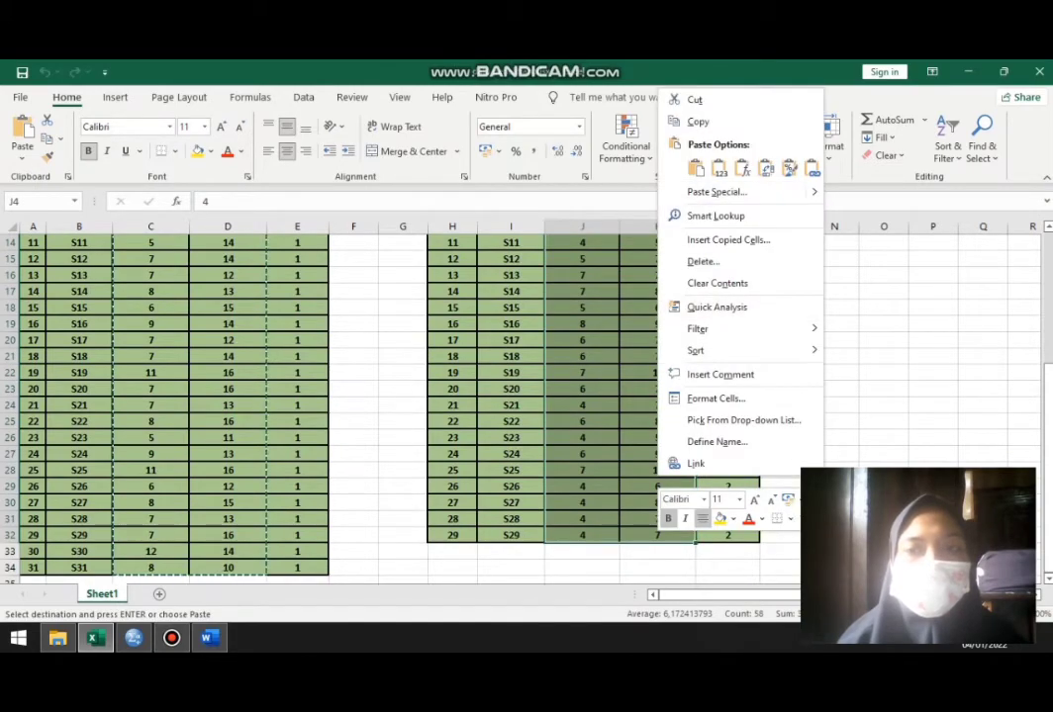
click(697, 121)
scroll(594, 396, up, 5)
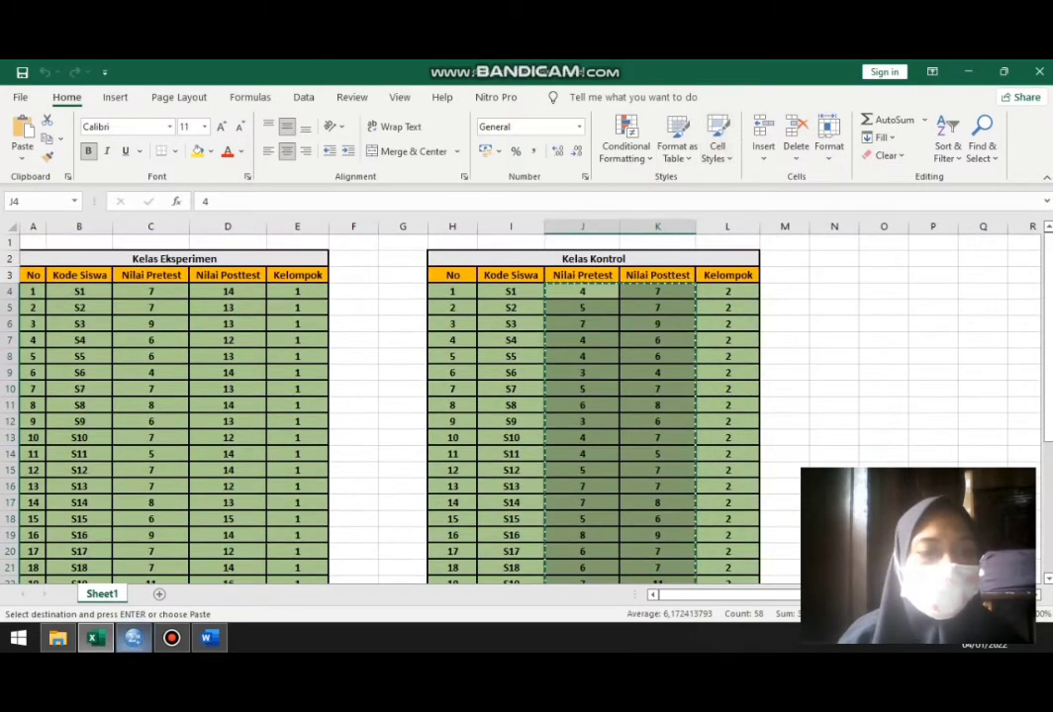
Switch to SPSS and paste the copied scores into pretest_kontrol and posttest_kontrol, starting at case 1.
click(134, 638)
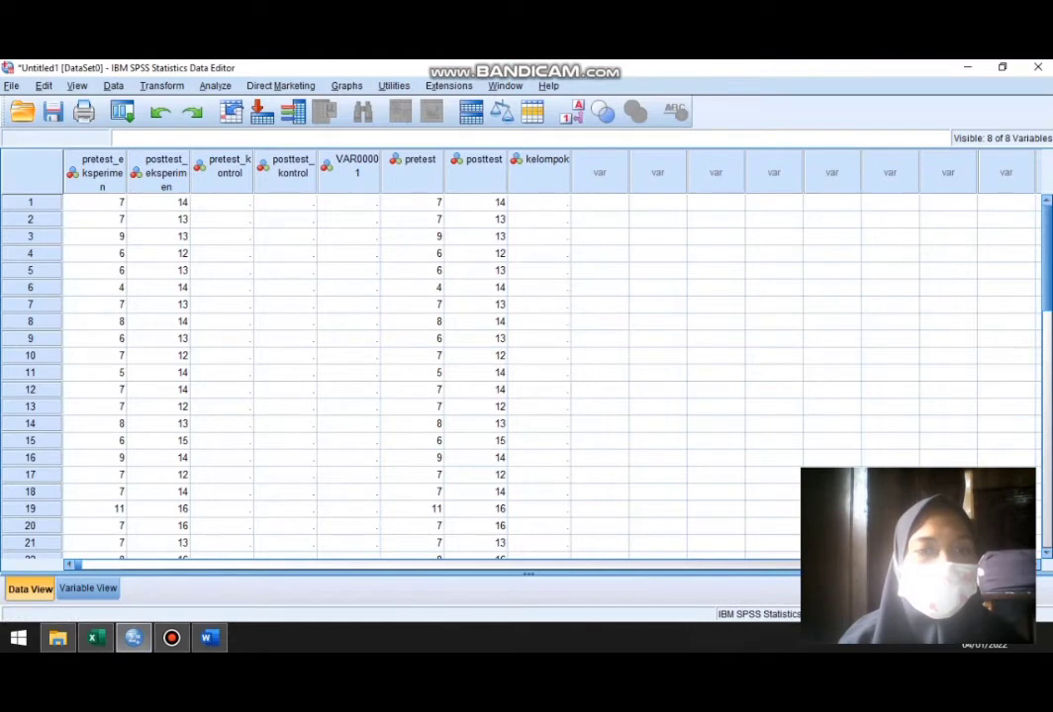
click(229, 202)
right_click(231, 203)
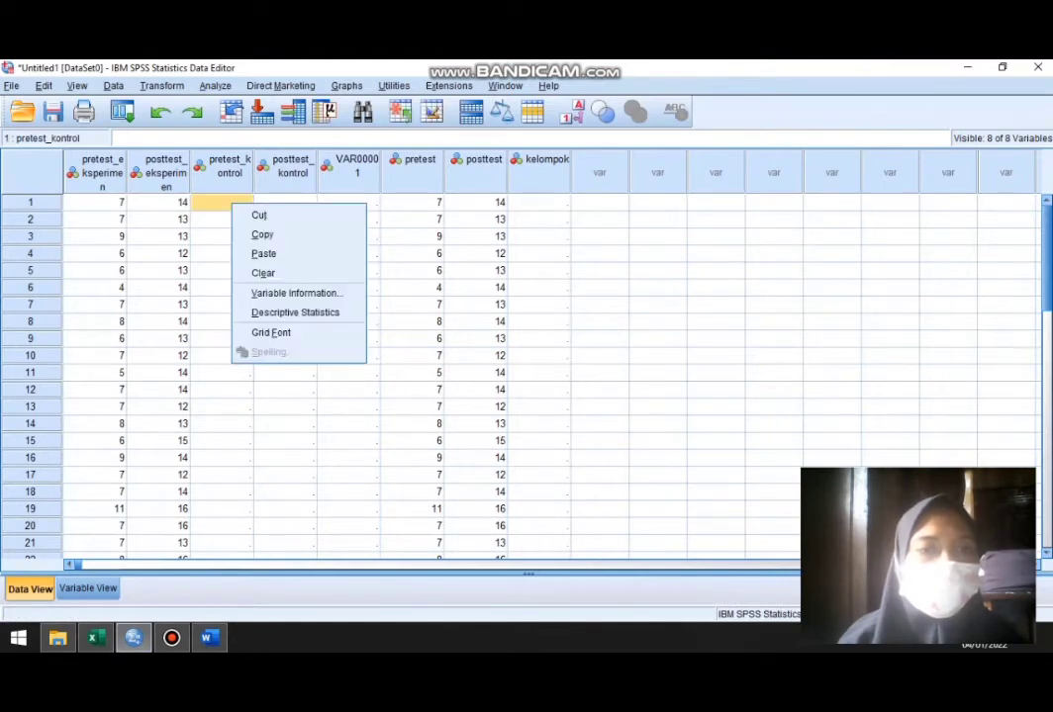
click(263, 253)
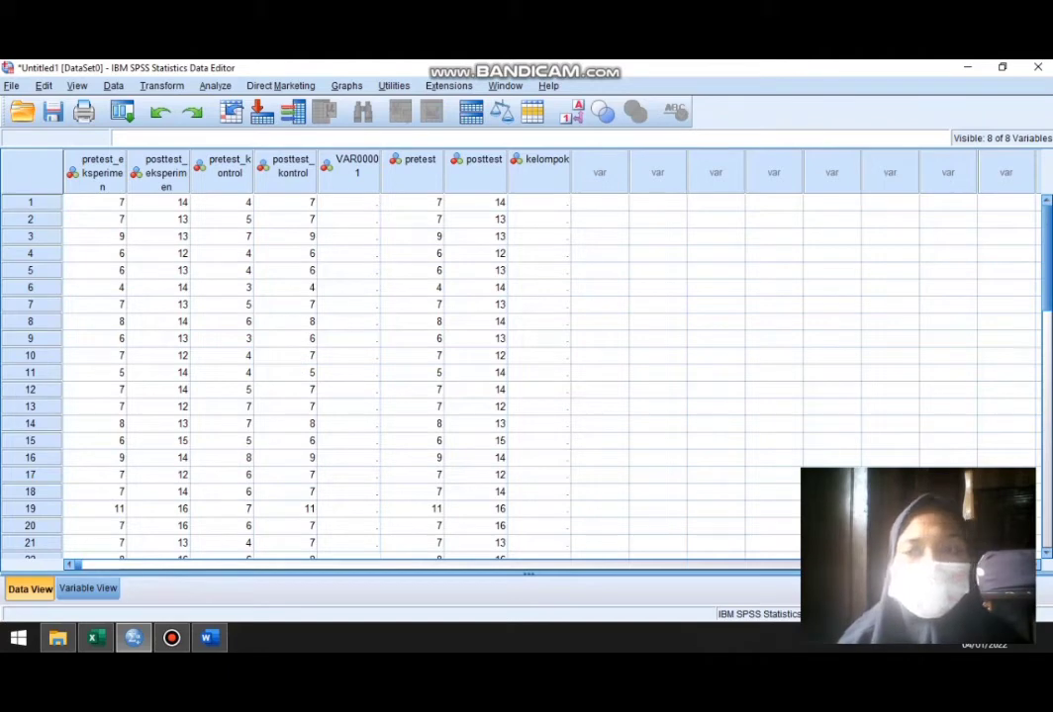
Paste the Kelas Kontrol scores into pretest and posttest below the experimental scores, starting at case 32.
scroll(297, 376, down, 4)
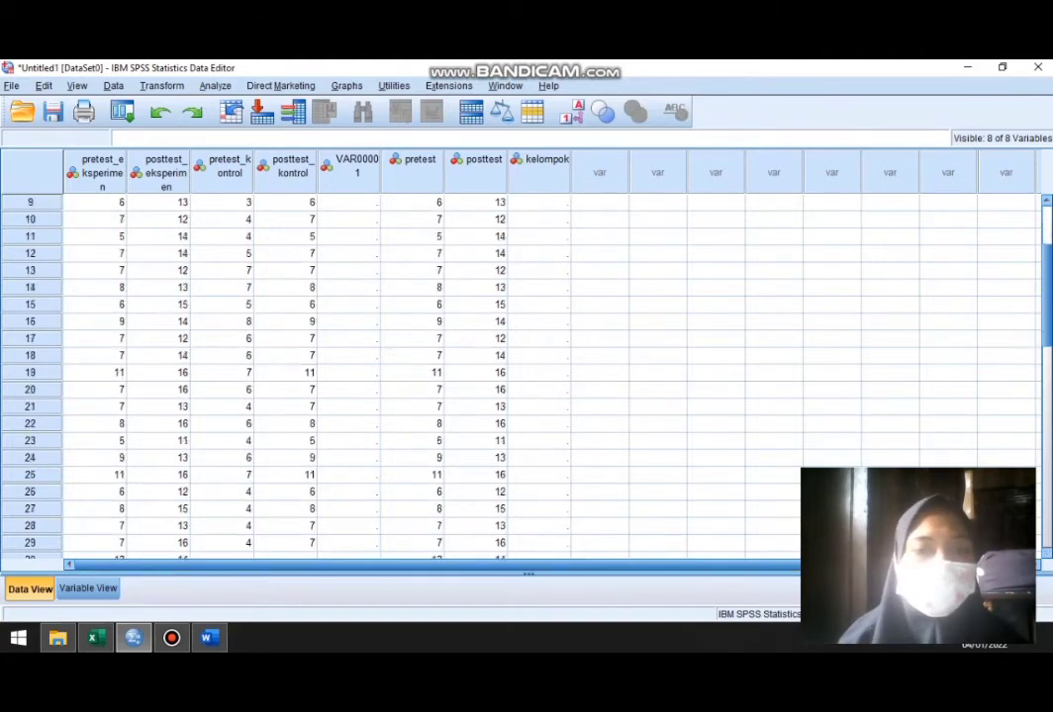
scroll(297, 376, down, 2)
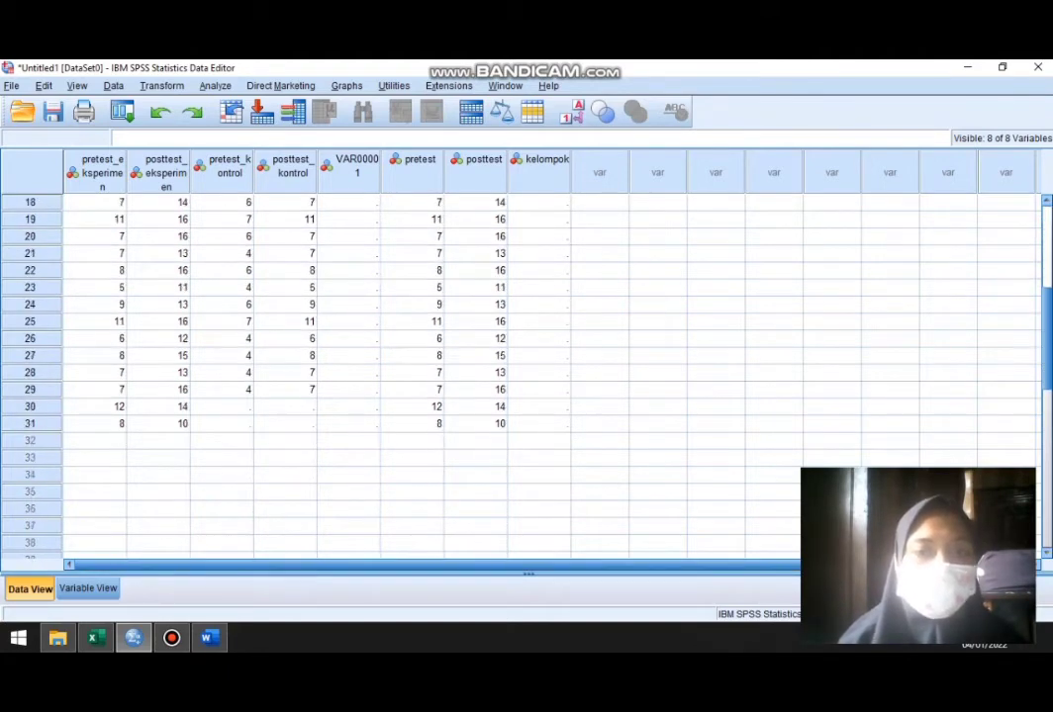
click(435, 441)
right_click(438, 441)
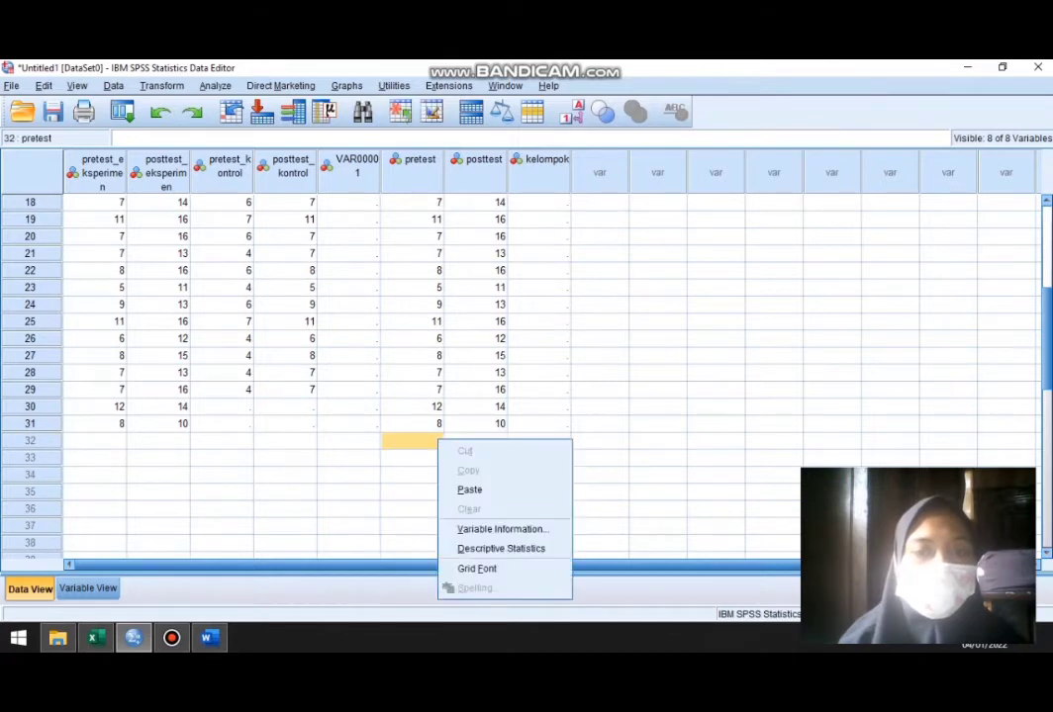
click(469, 489)
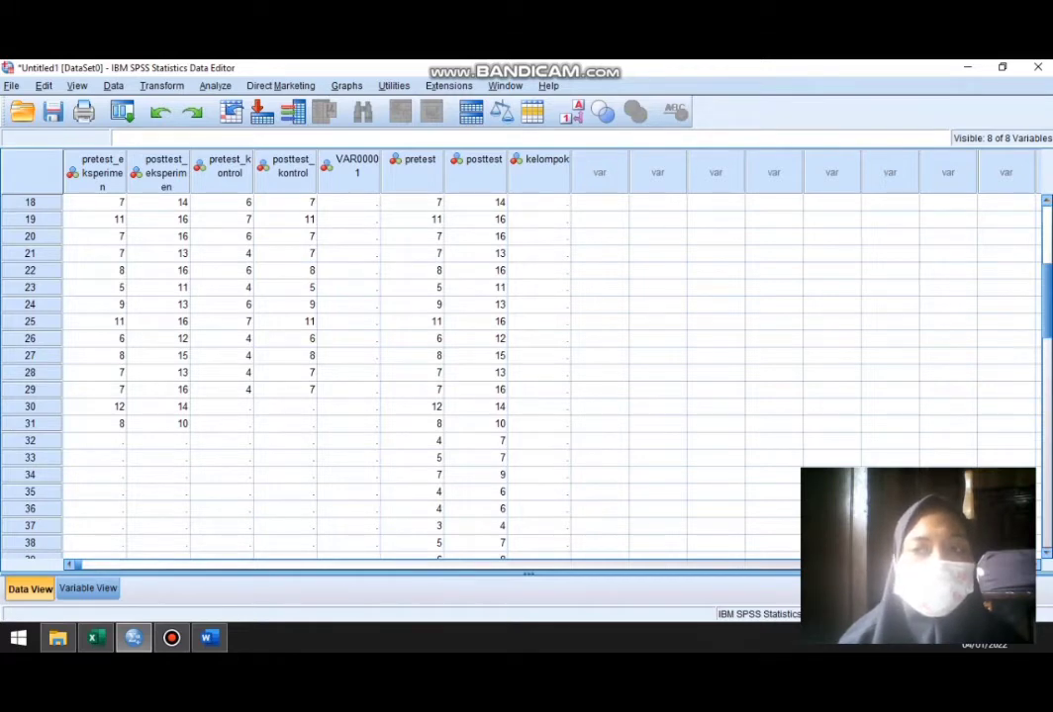
Switch to Excel and copy the Kelas Eksperimen group codes in the Kelompok column, E4:E34.
scroll(316, 376, up, 4)
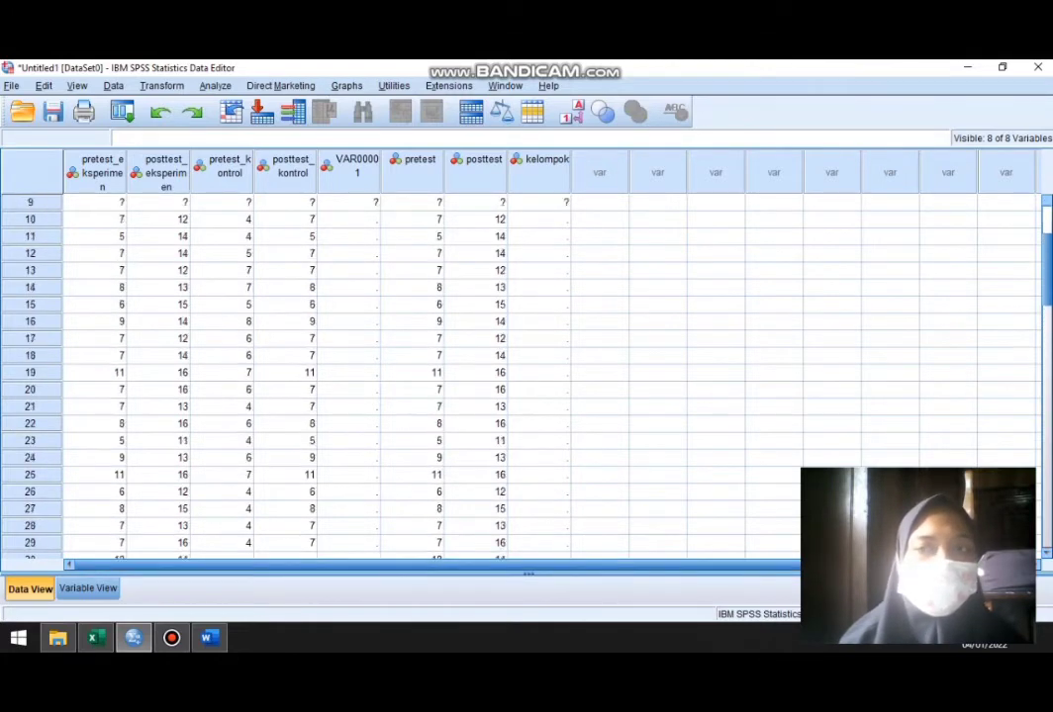
scroll(316, 376, up, 2)
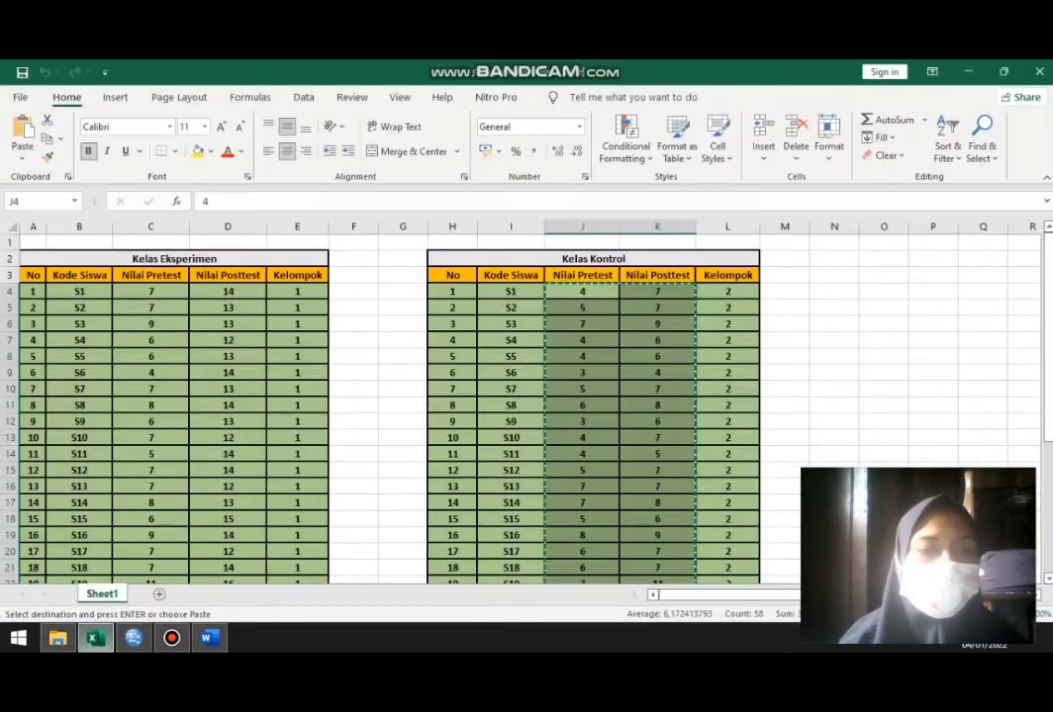
click(93, 638)
drag(297, 291, 302, 556)
right_click(317, 502)
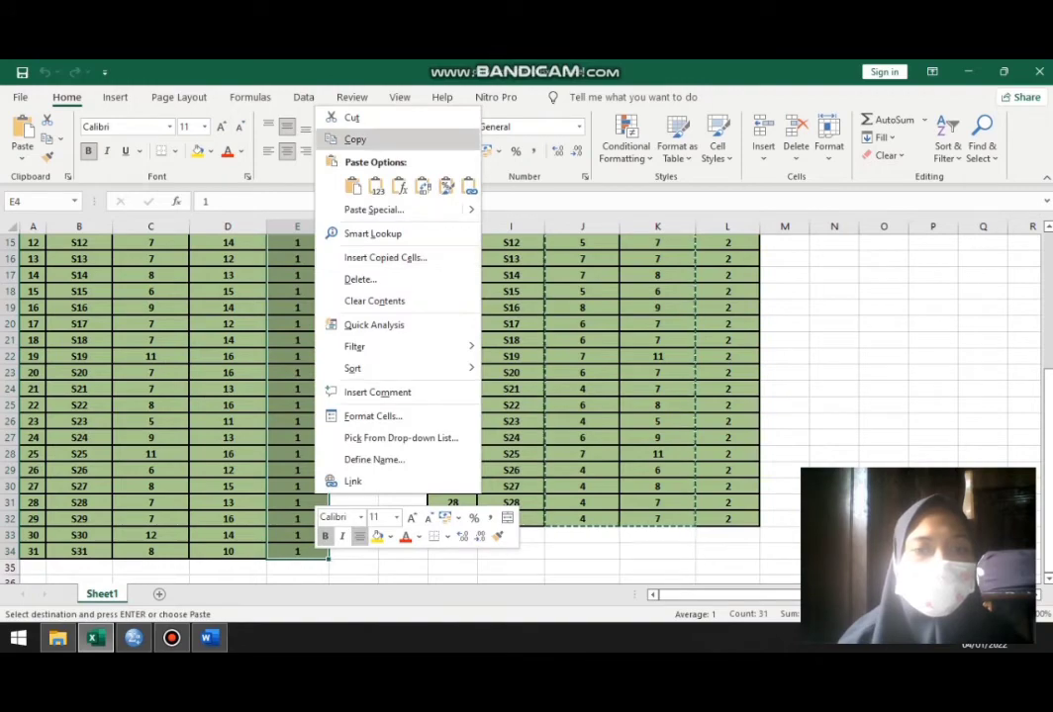
click(354, 140)
scroll(354, 396, up, 5)
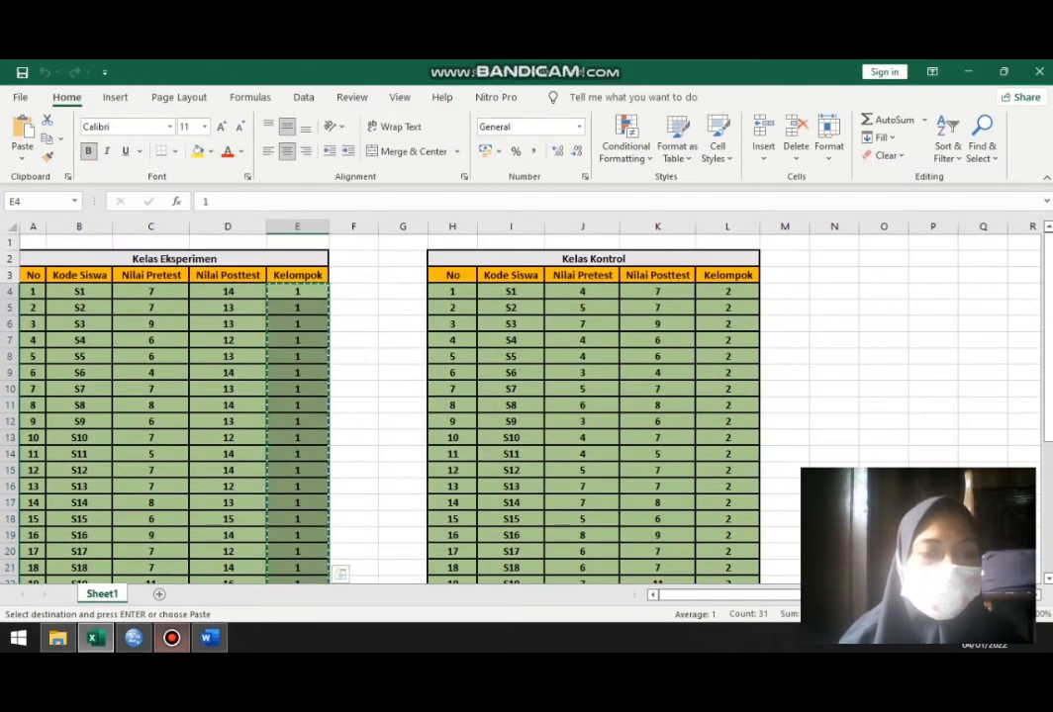
Switch to SPSS and paste the experimental group codes into kelompok, starting at case 1.
click(134, 638)
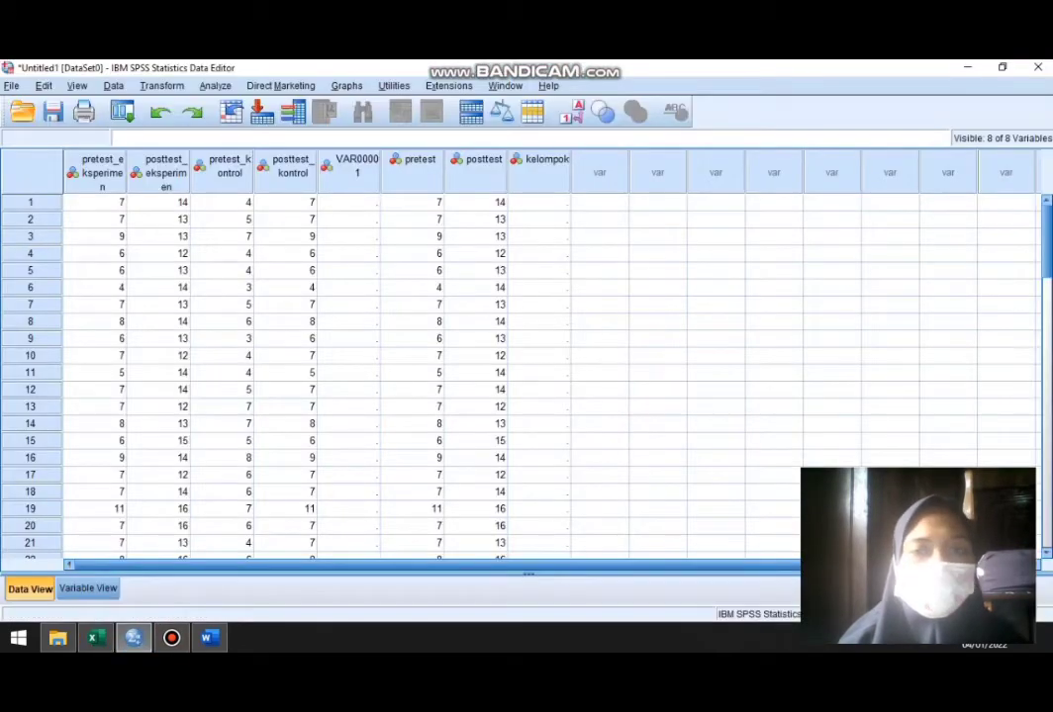
click(540, 202)
right_click(543, 204)
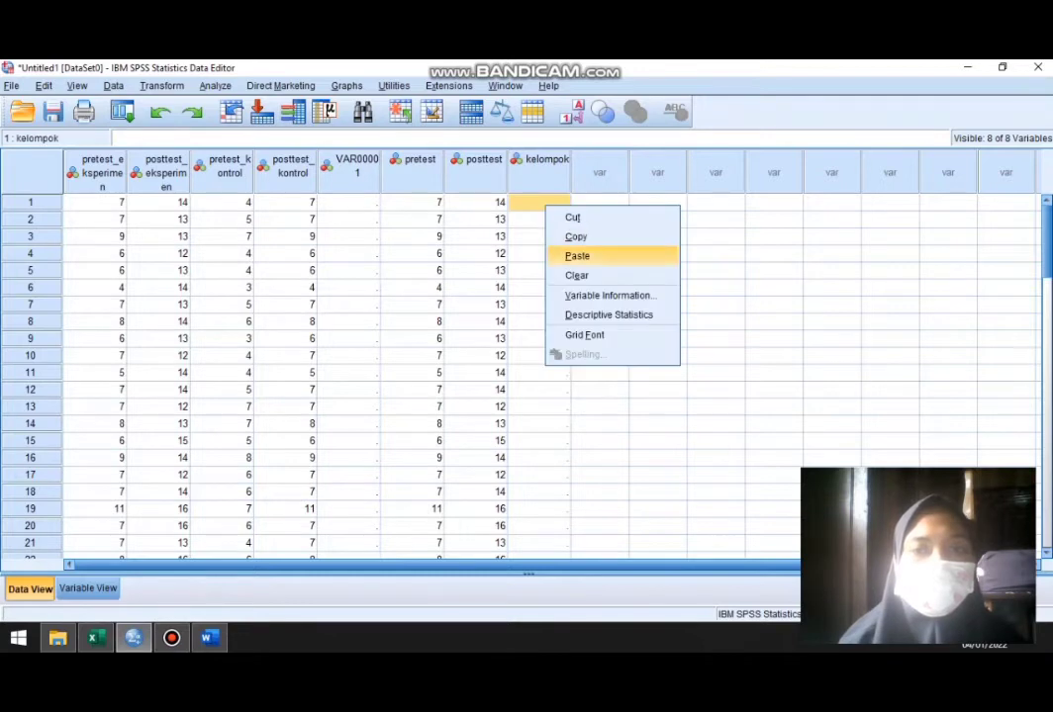
click(577, 255)
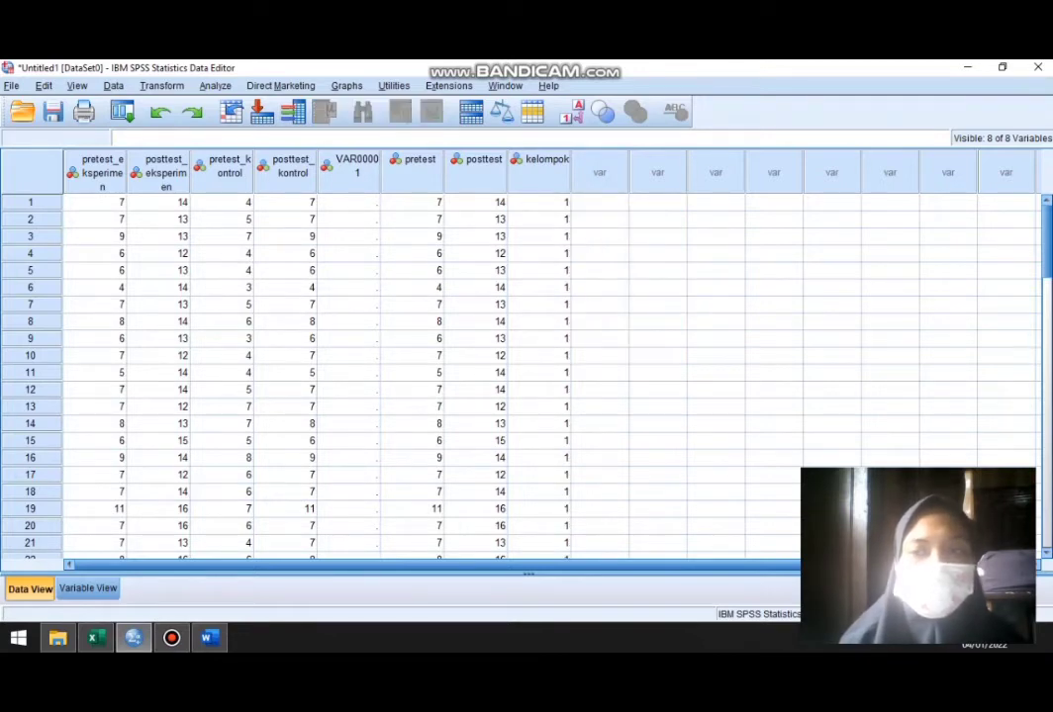
Switch to Excel and copy the Kelas Kontrol group codes in the Kelompok column, L4:L32.
scroll(395, 376, down, 5)
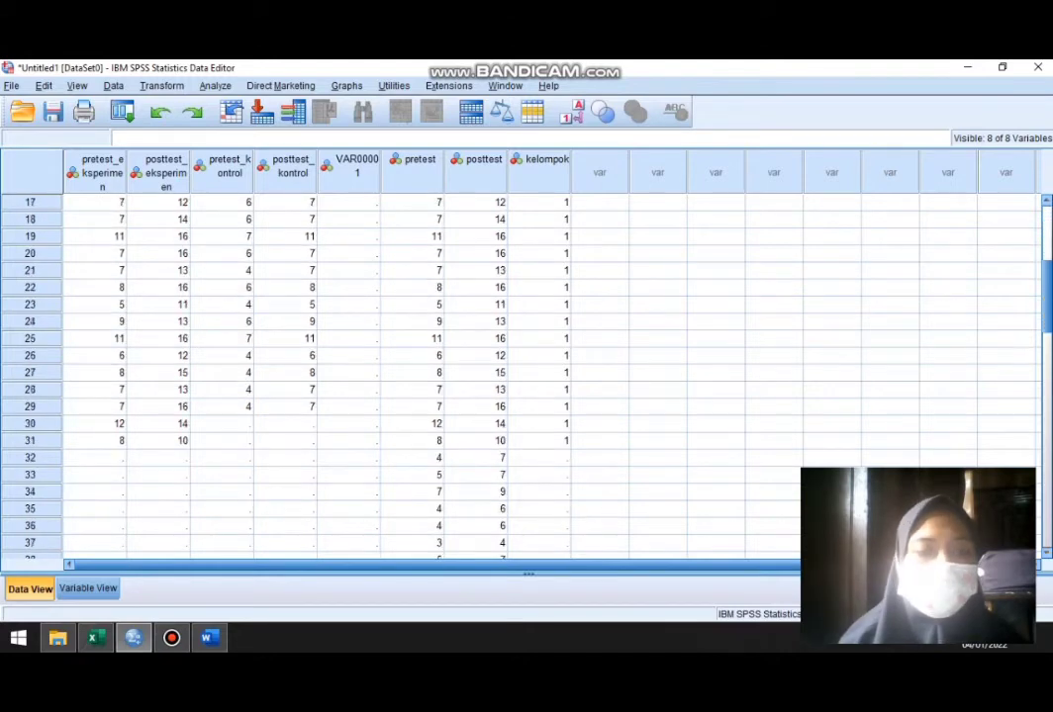
click(94, 638)
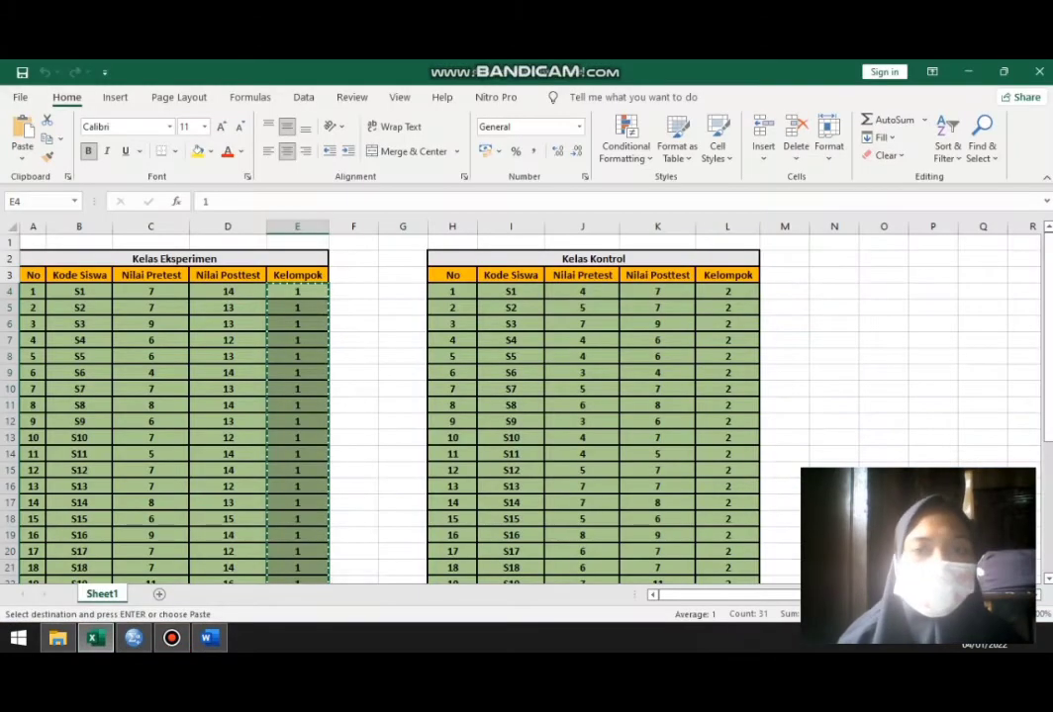
drag(727, 290, 762, 562)
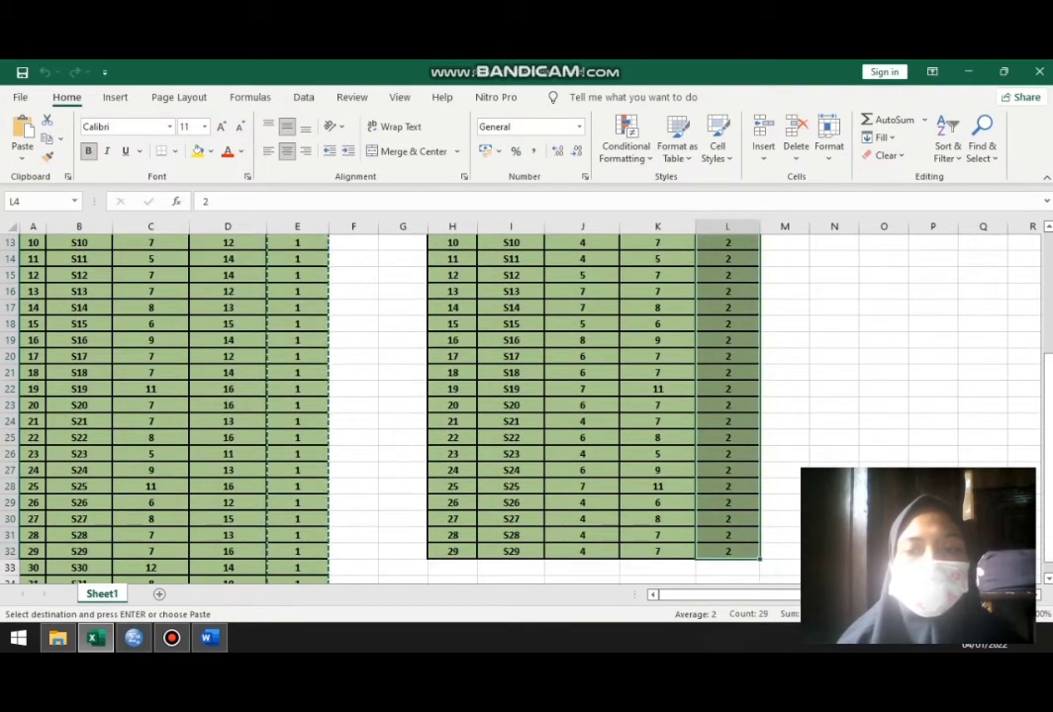
right_click(747, 554)
click(781, 150)
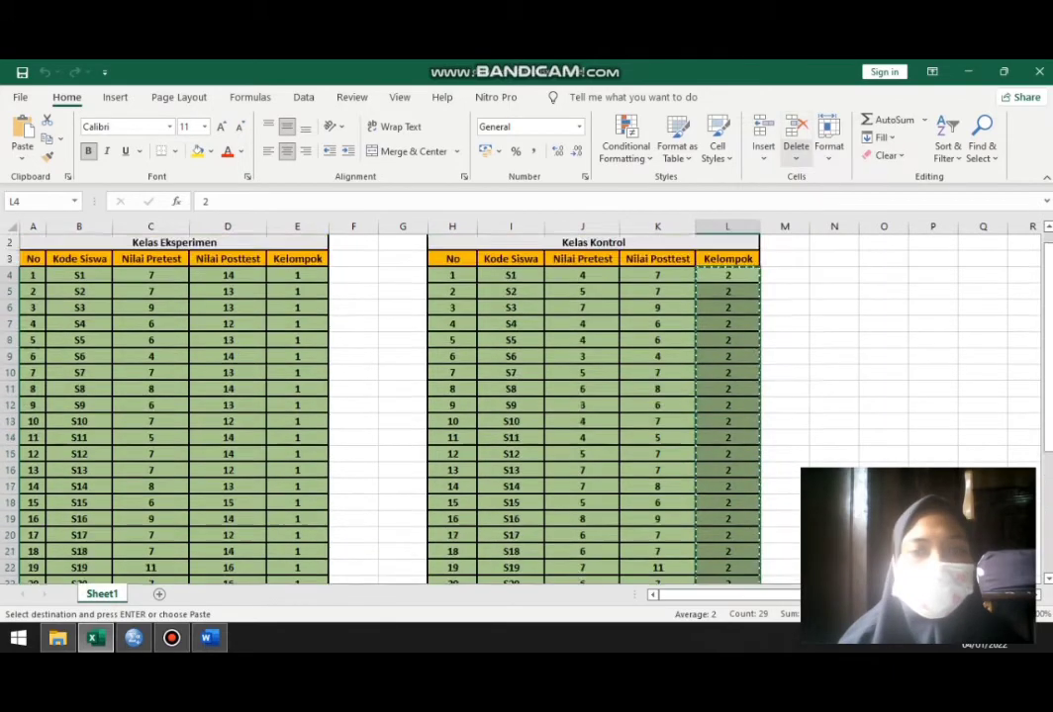
Switch to SPSS and paste the control group codes into kelompok, starting at case 32.
click(134, 638)
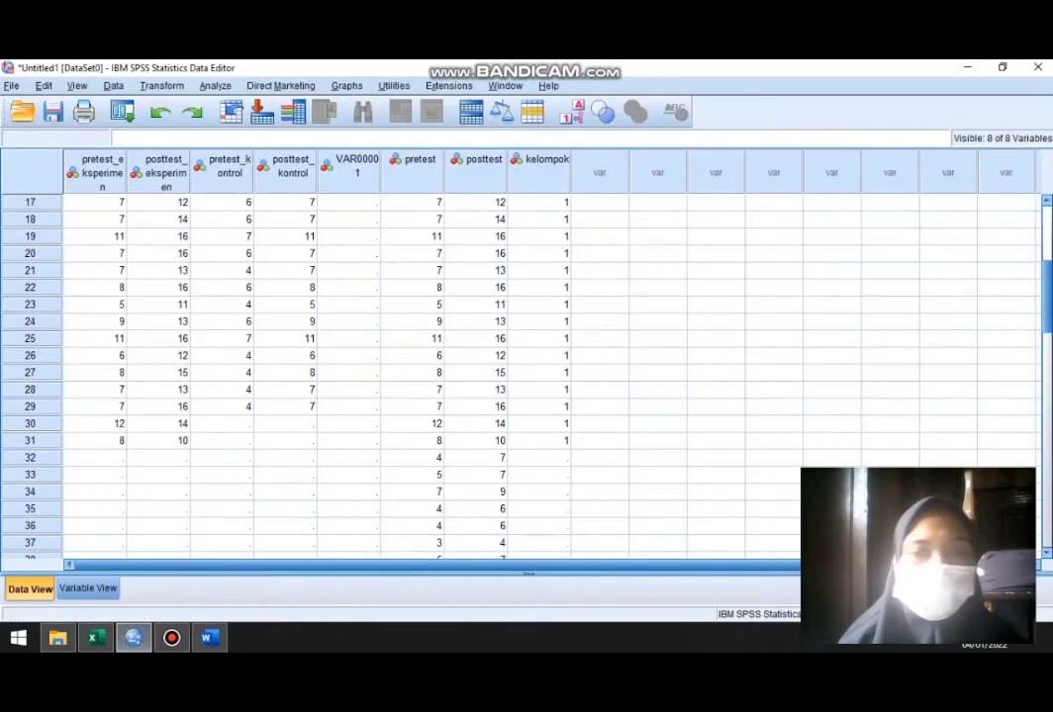
click(542, 457)
right_click(552, 459)
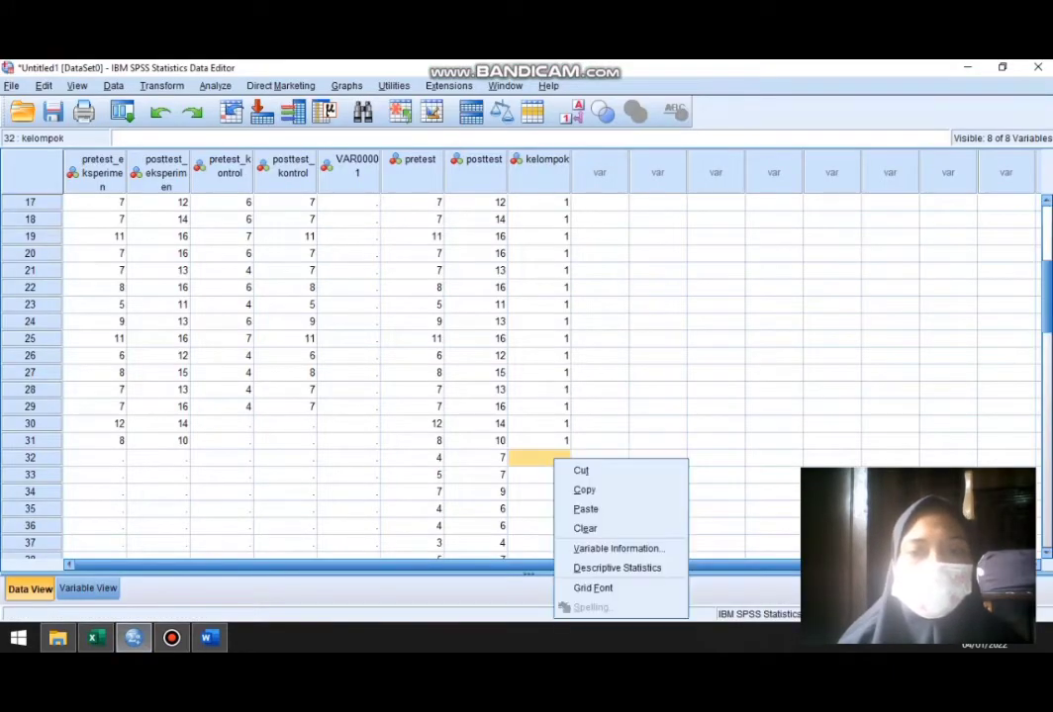
click(586, 508)
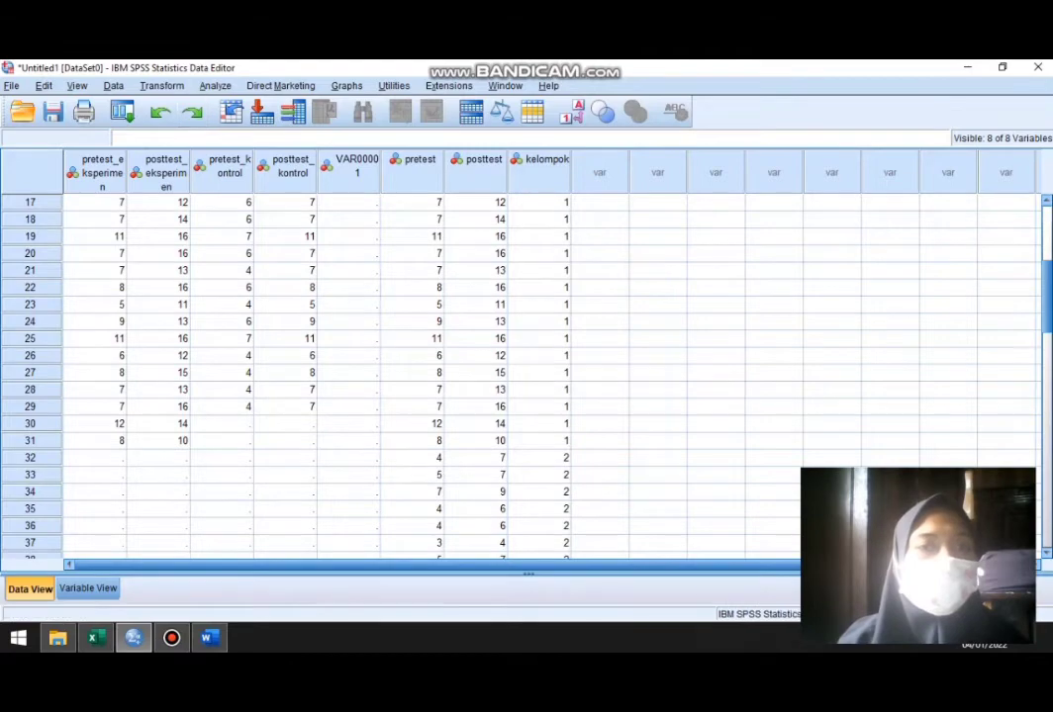
Start computing a new variable with the target name post_kurang_pre.
click(161, 86)
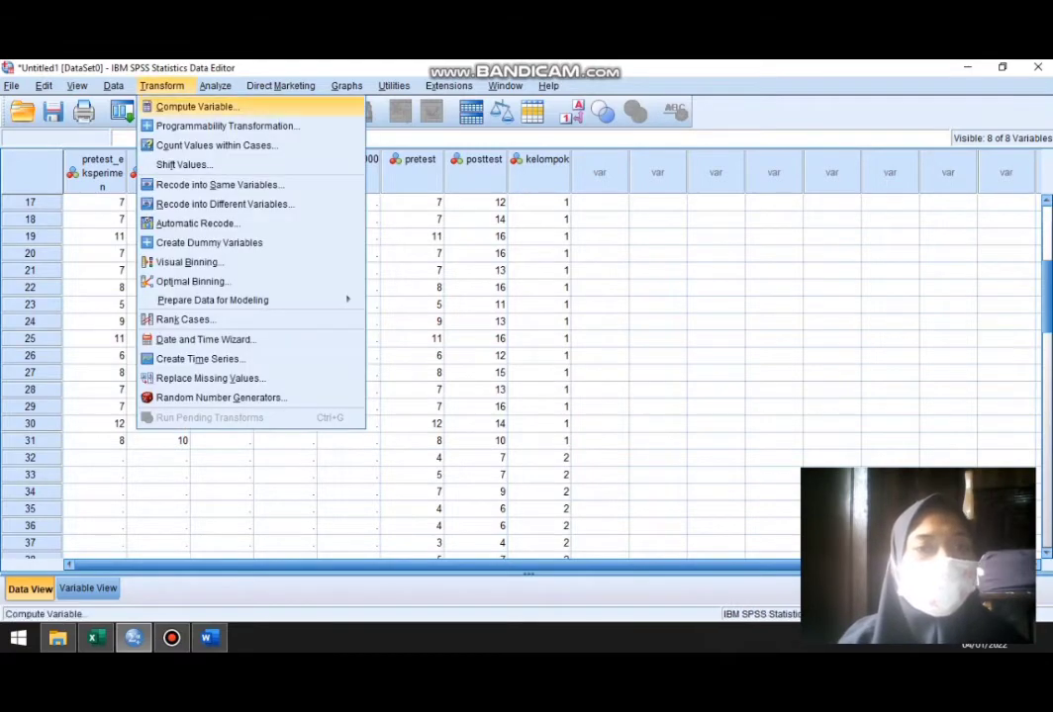
click(195, 106)
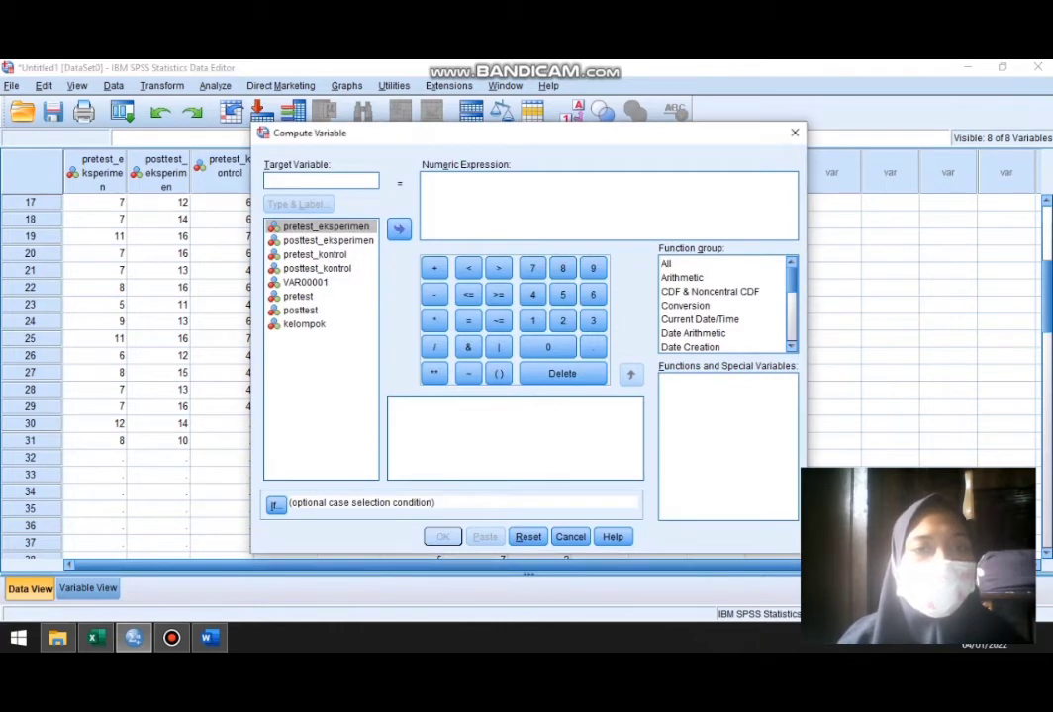
text(post)
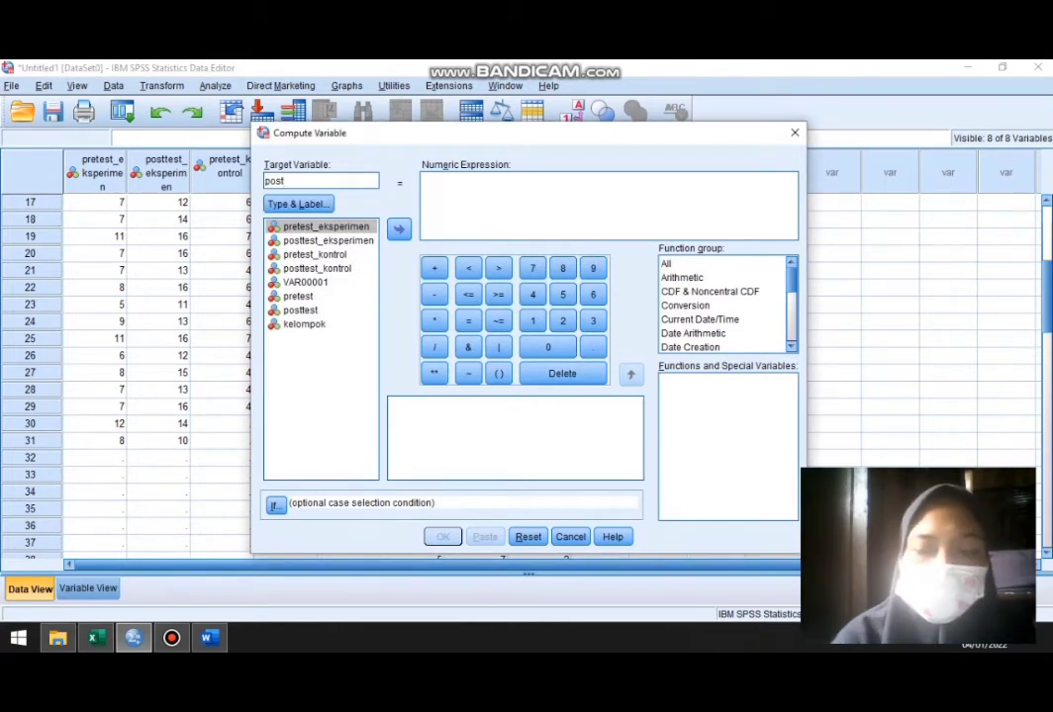
text(_kura)
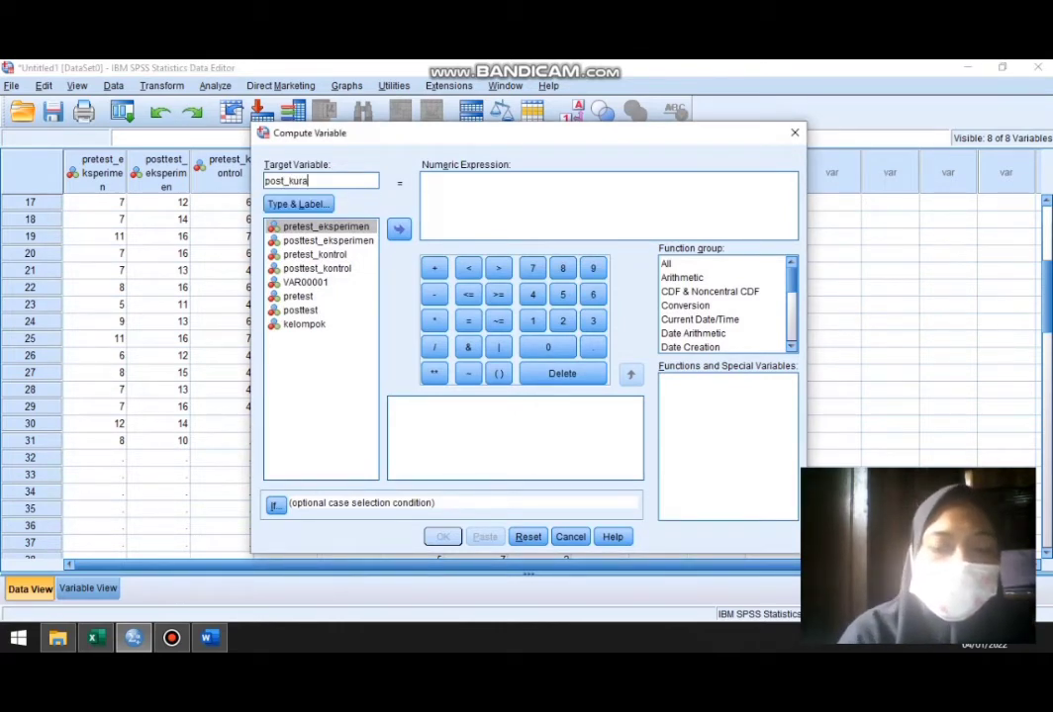
text(ng_p)
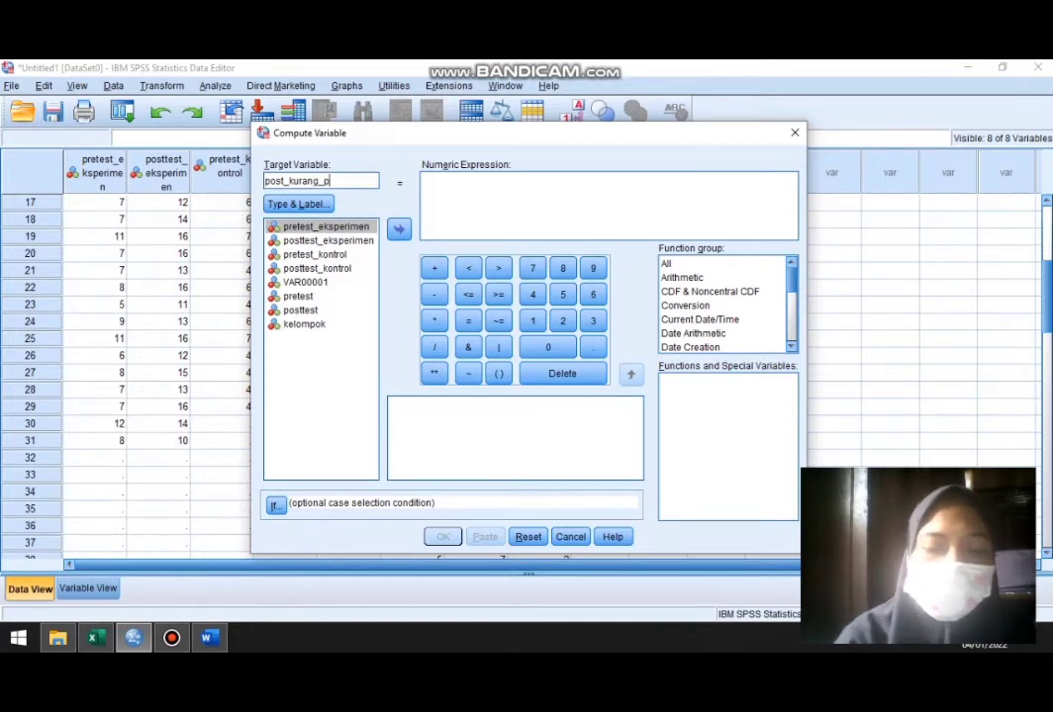
text(re)
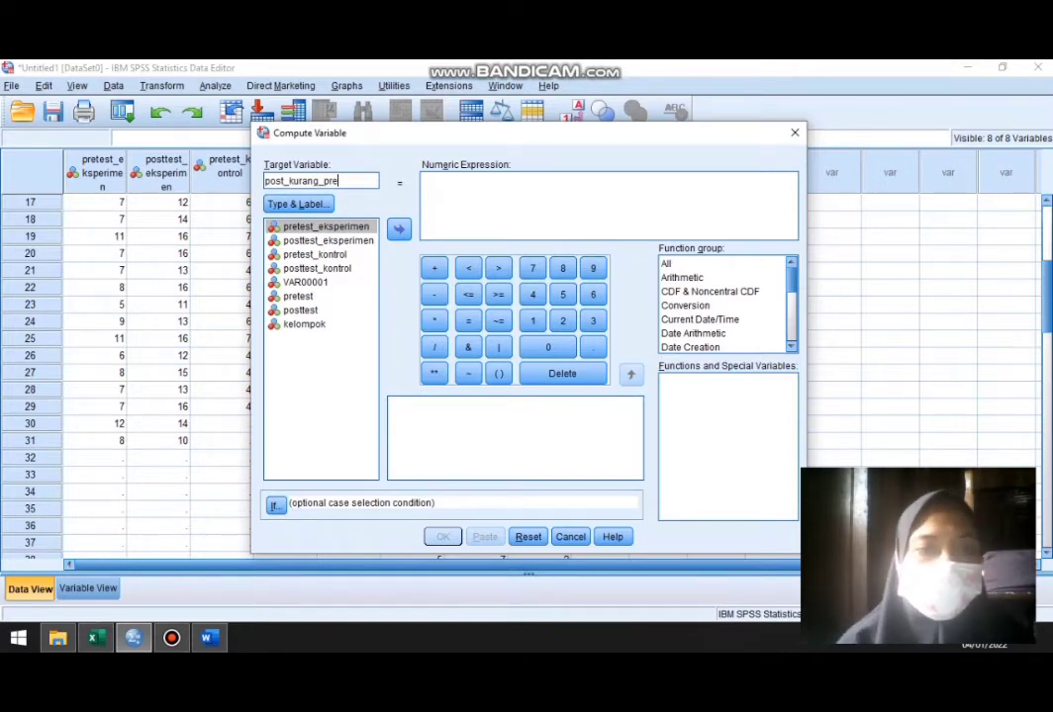
Compute post_kurang_pre as posttest - pretest and return to the data.
click(301, 311)
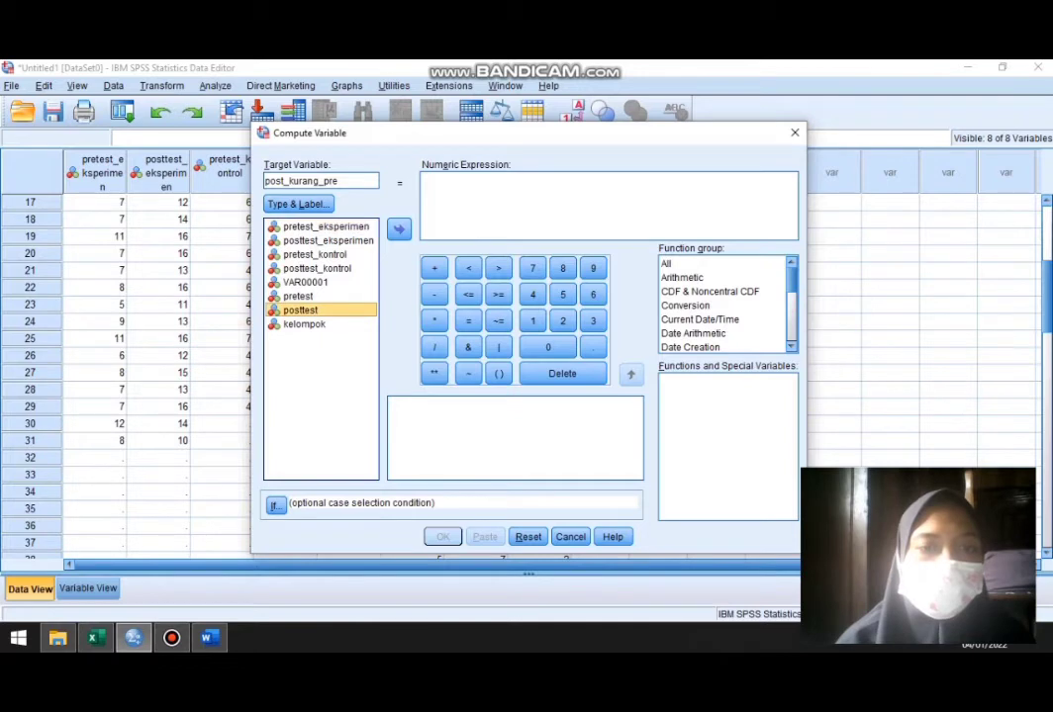
click(399, 229)
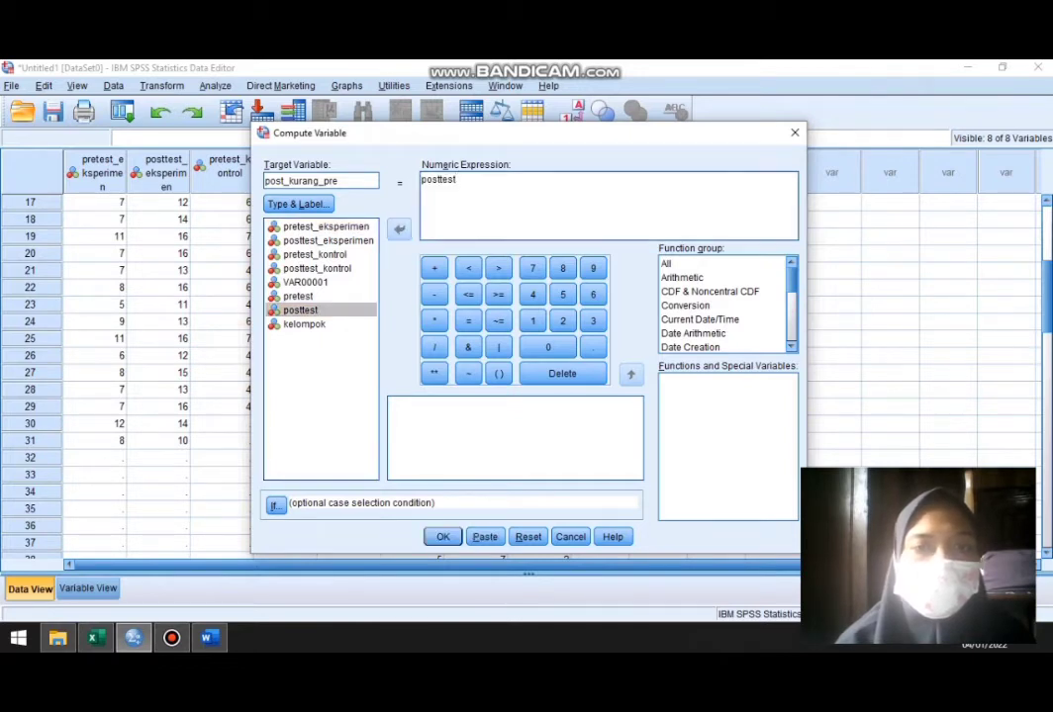
text(-)
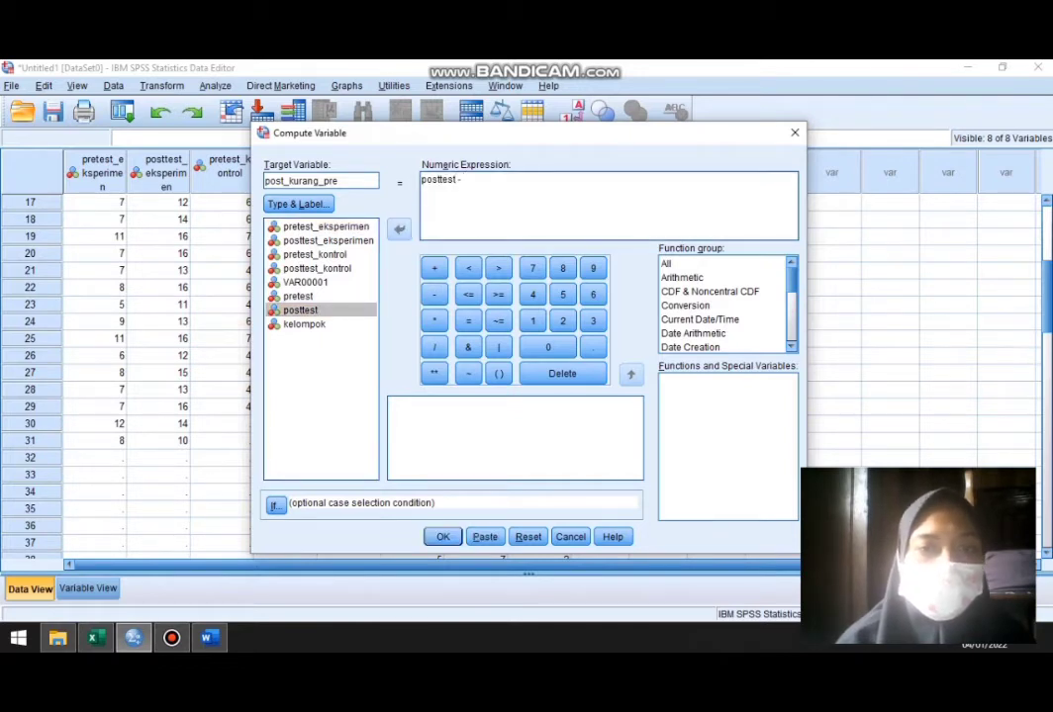
click(298, 297)
click(399, 229)
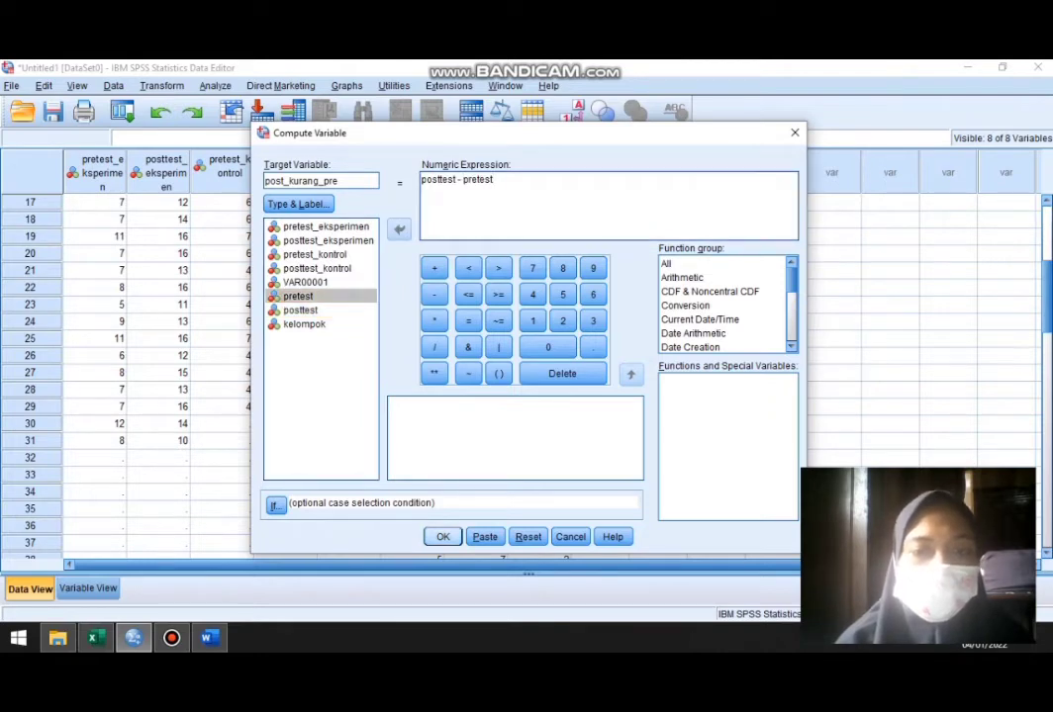
click(442, 536)
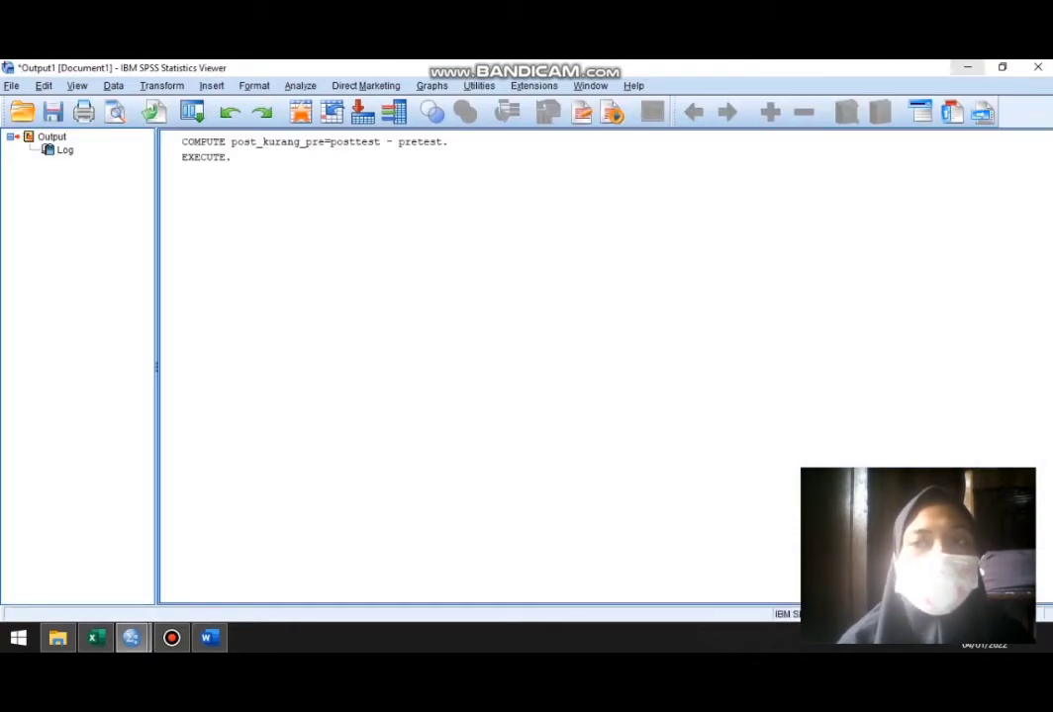
click(967, 67)
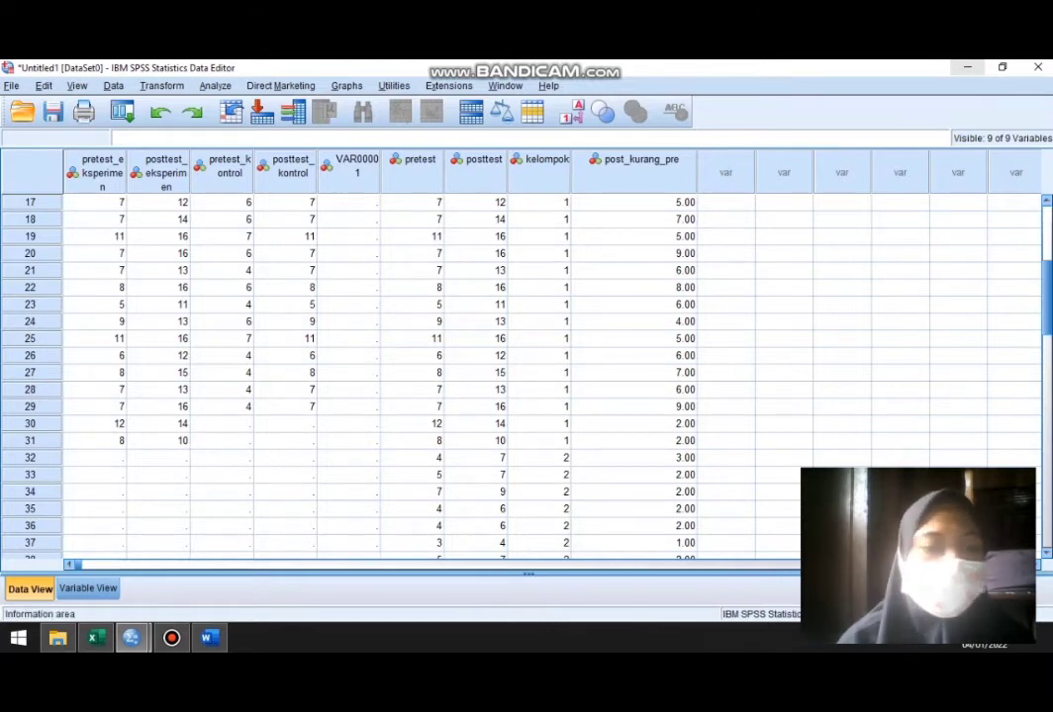
Start another variable computation and set the target variable name to maks_kurang_pre.
click(725, 202)
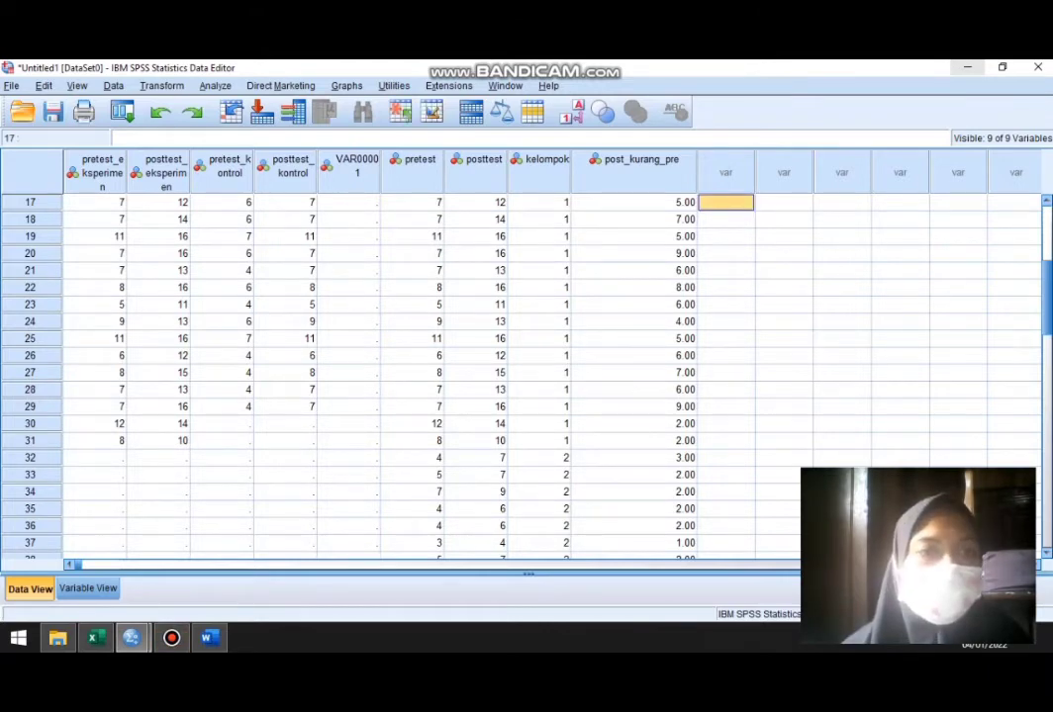
click(162, 86)
click(195, 106)
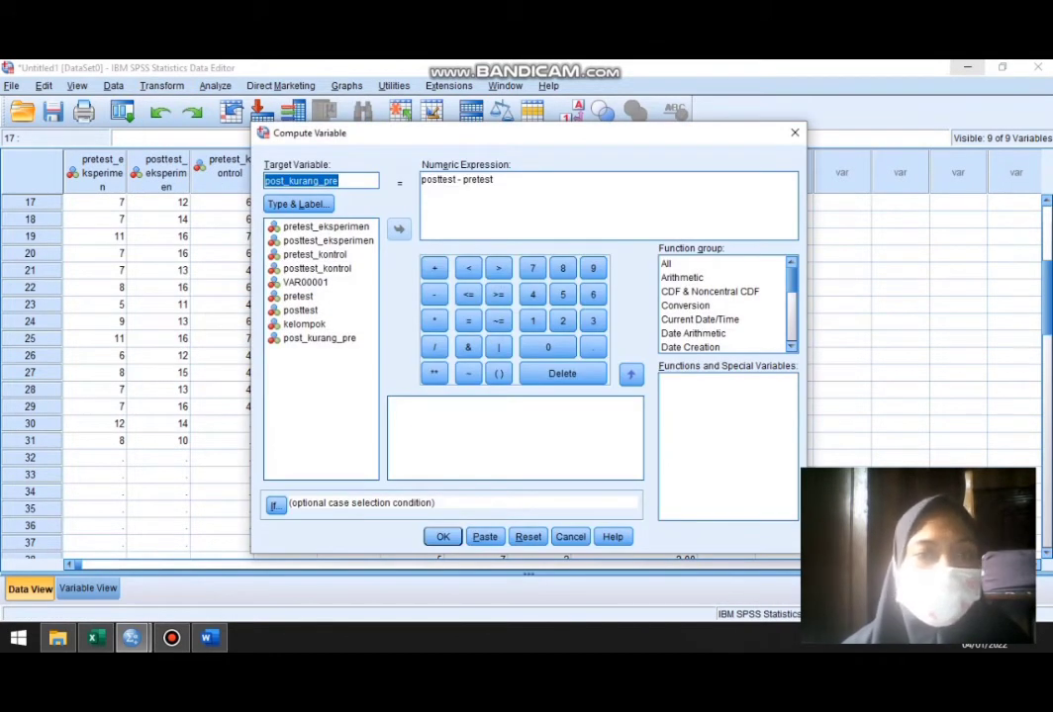
click(284, 181)
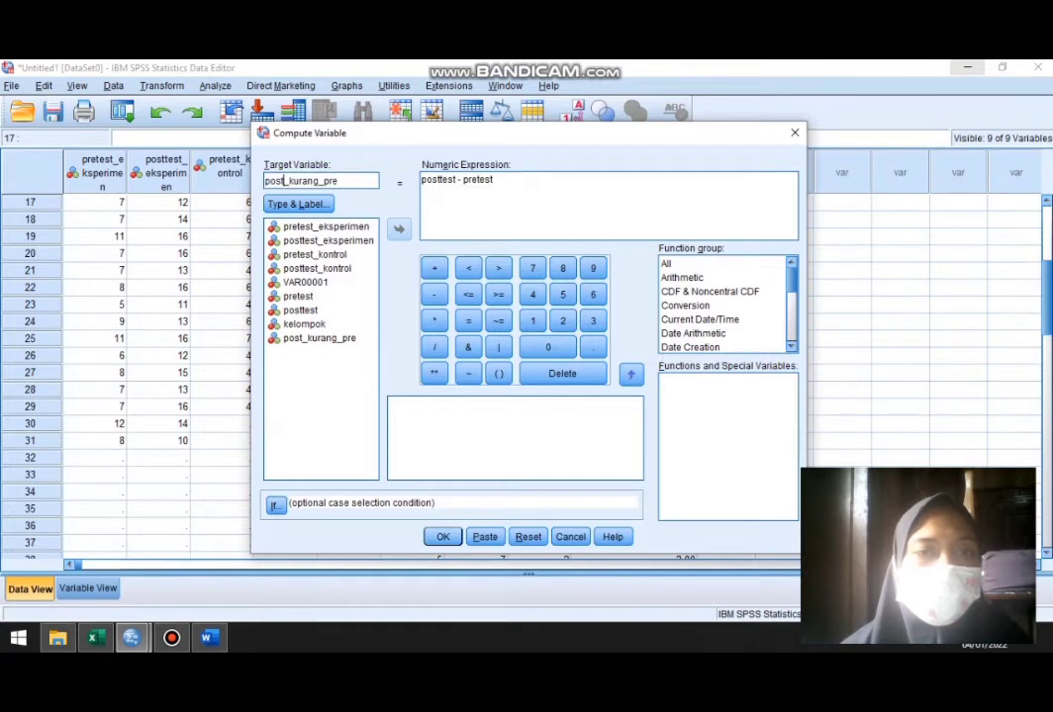
key(BackSpace)
key(BackSpace)
key(BackSpace)
key(BackSpace)
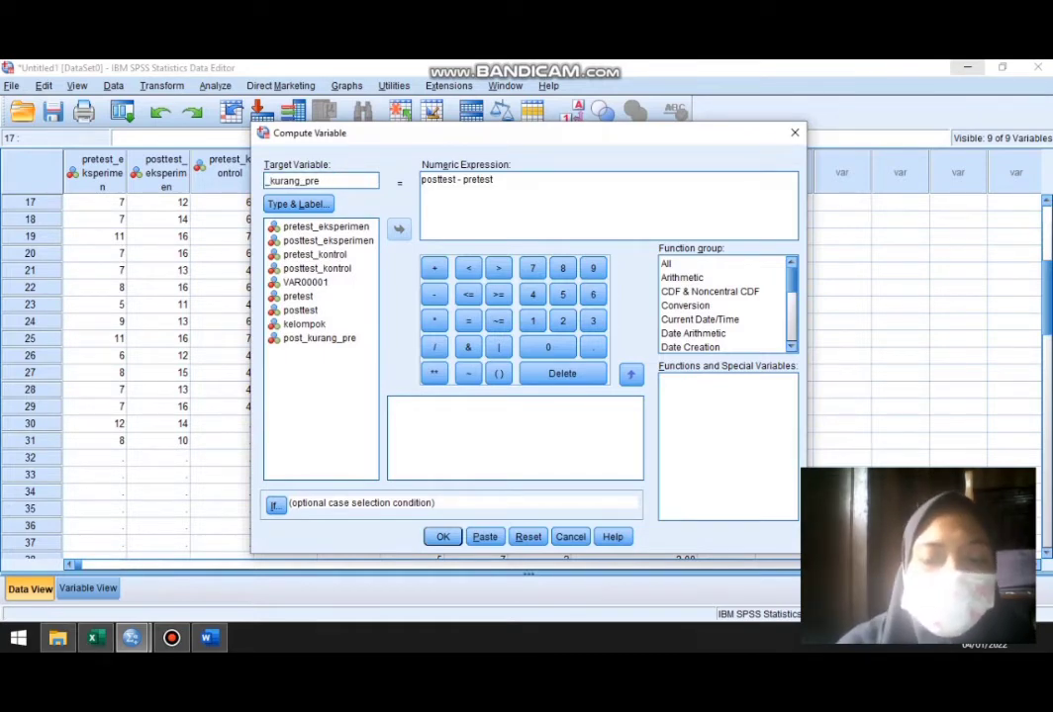
text(maks)
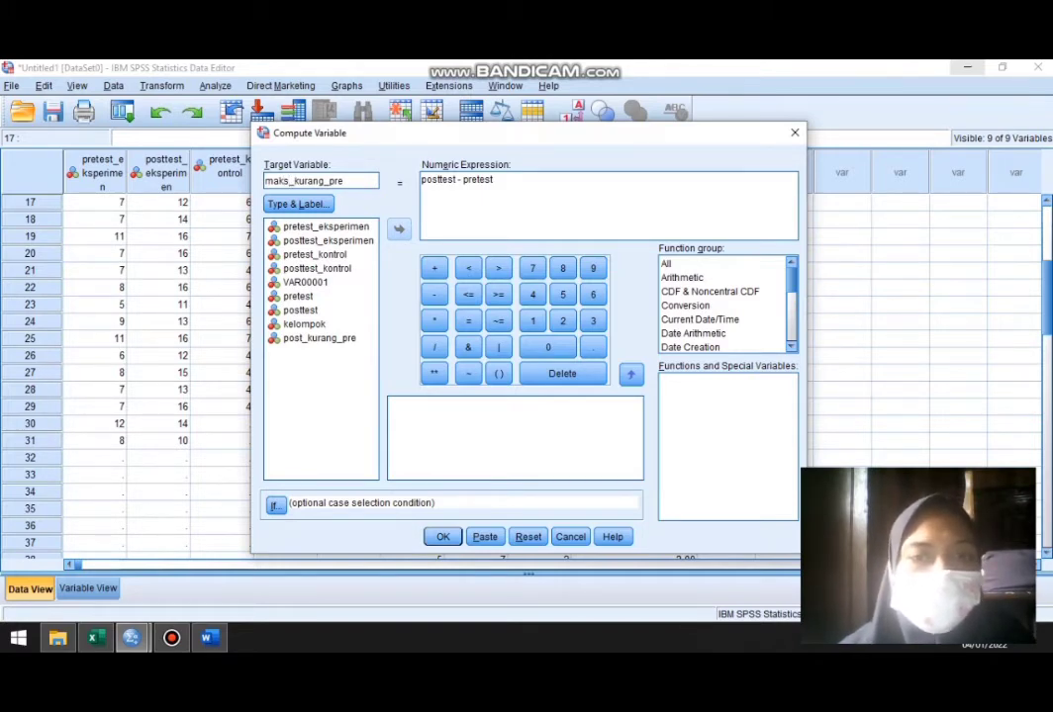
Compute maks_kurang_pre with the expression 16 - pretest and return to the data.
click(456, 180)
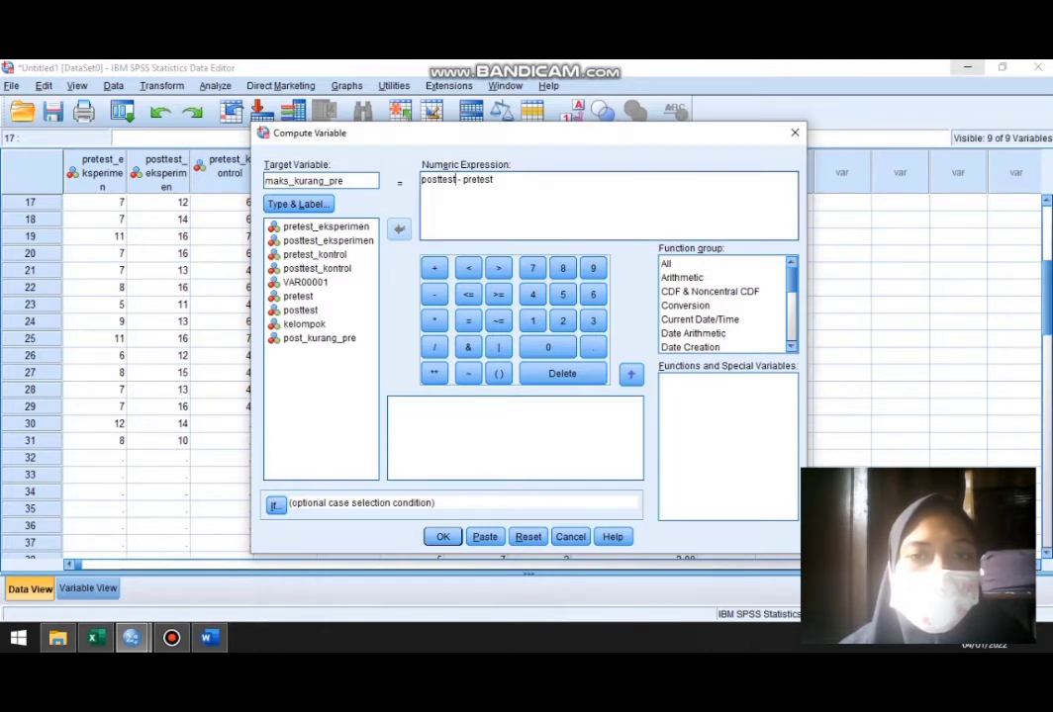
key(BackSpace)
key(BackSpace)
key(BackSpace)
key(BackSpace)
key(BackSpace)
key(BackSpace)
key(BackSpace)
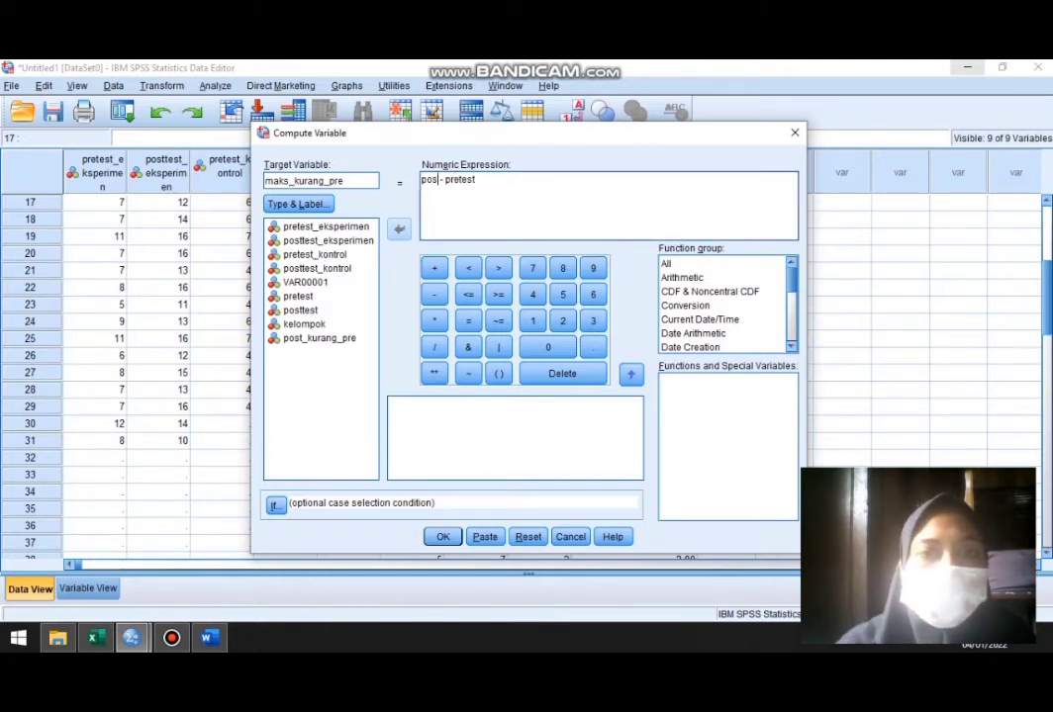
key(BackSpace)
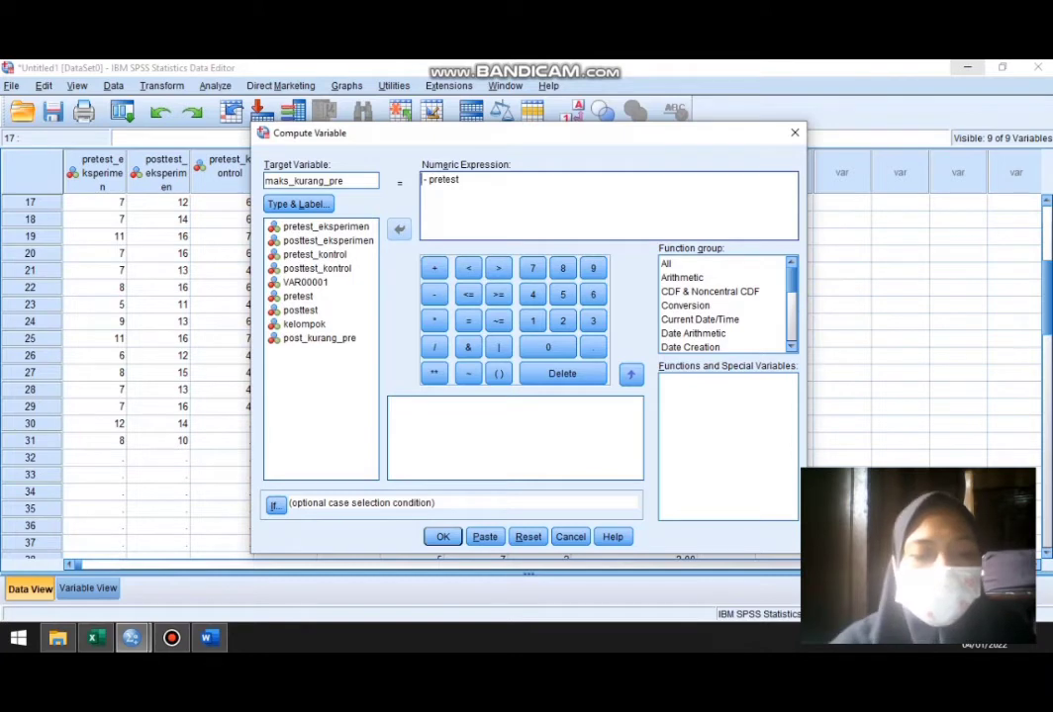
text(16)
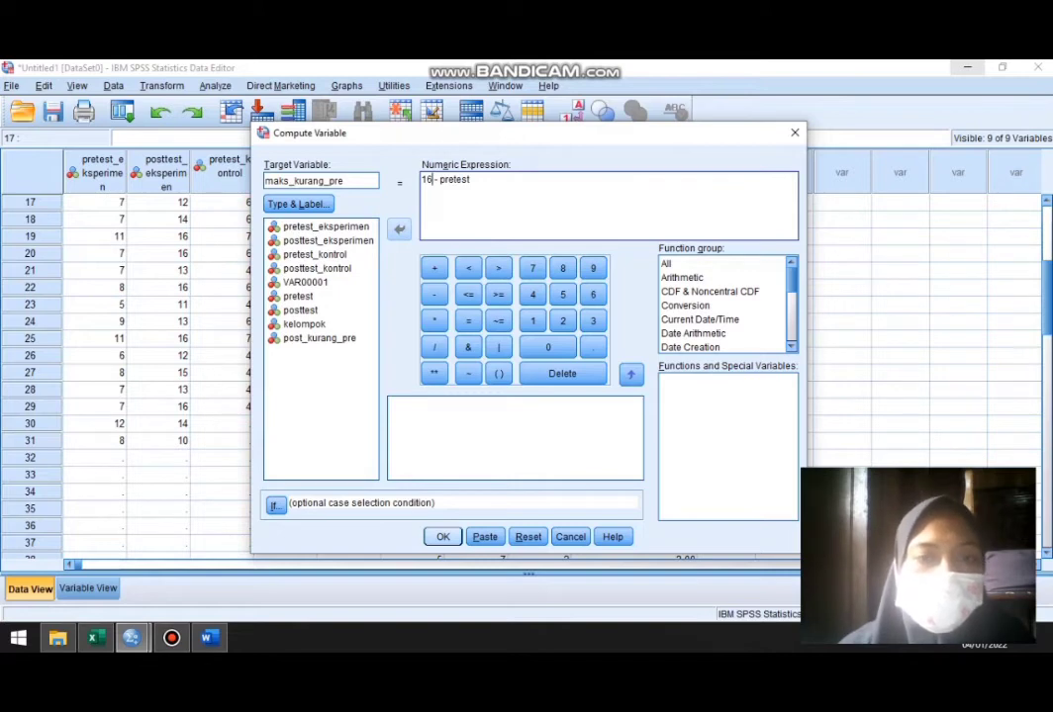
click(442, 537)
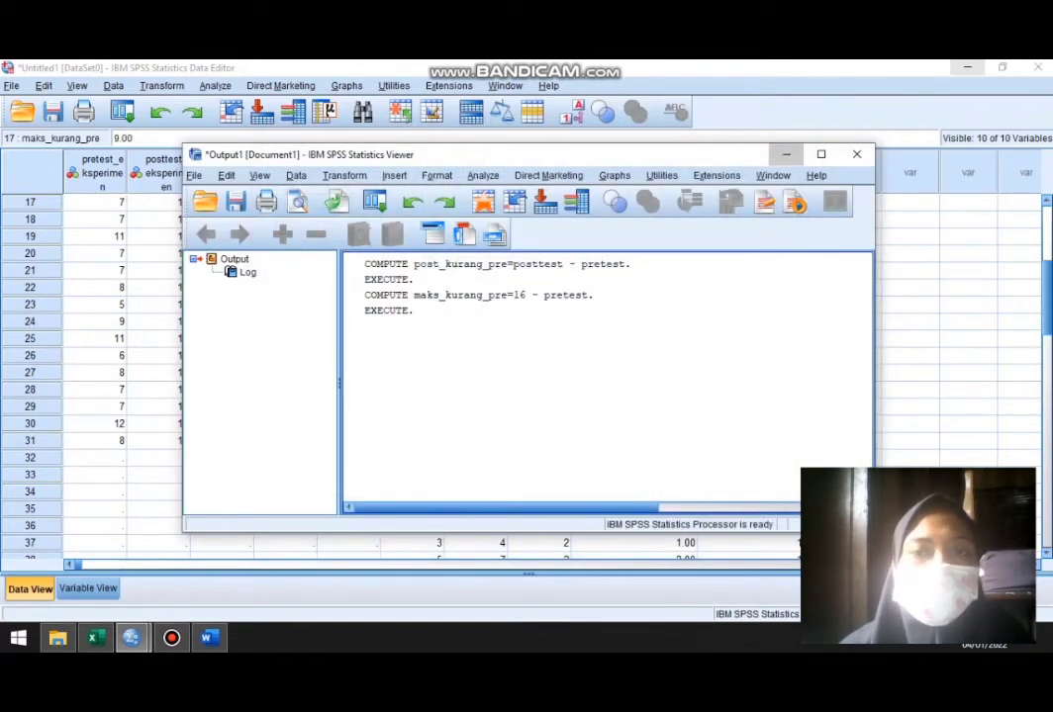
click(785, 154)
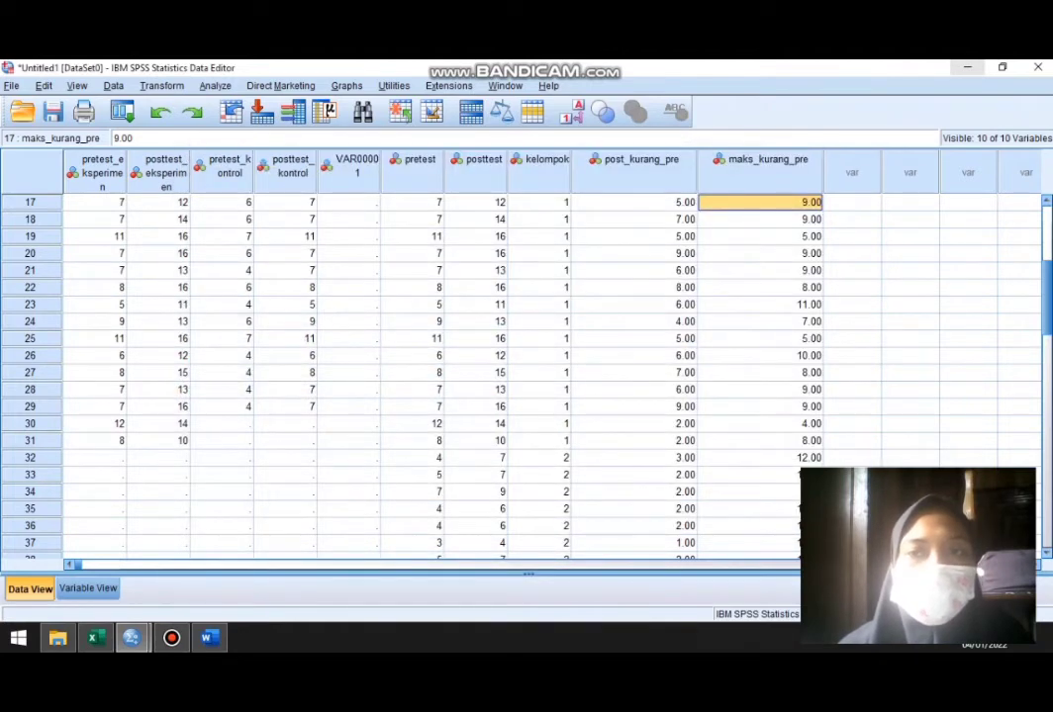
Start a third variable computation and set the target variable name to Ngain.
click(852, 202)
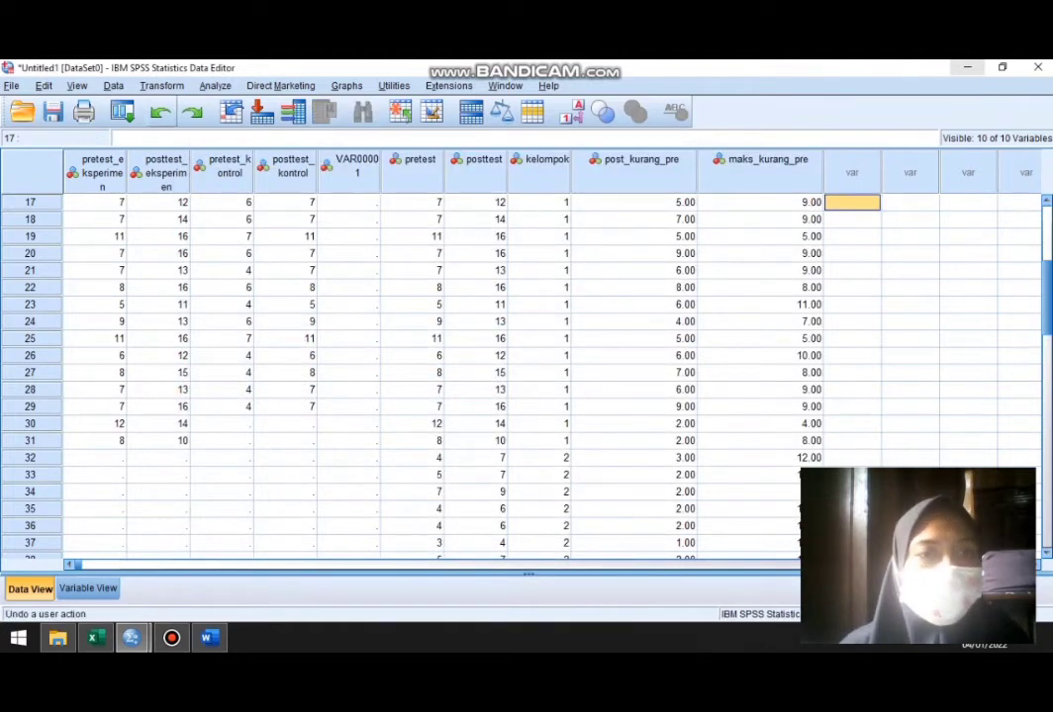
click(161, 86)
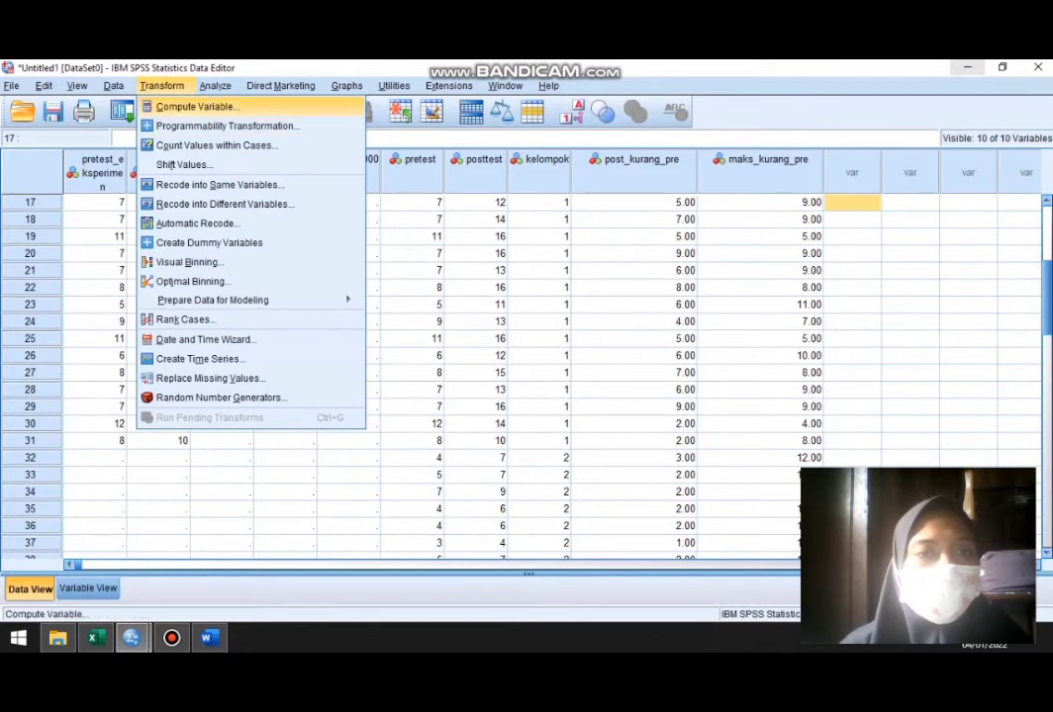
click(194, 106)
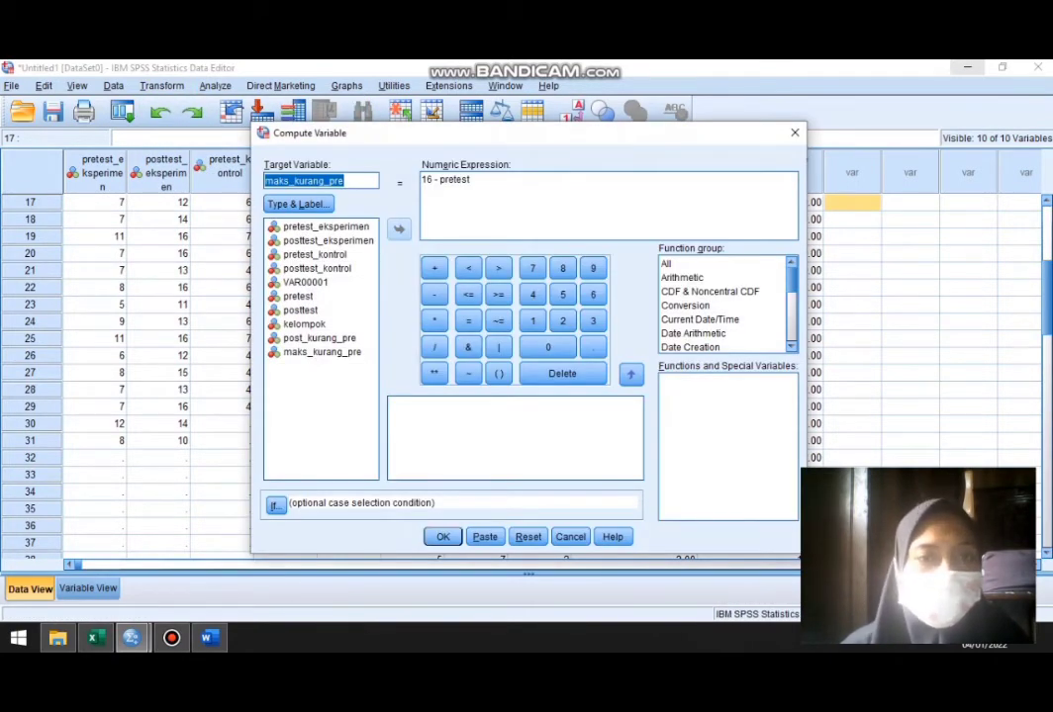
key(End)
key(BackSpace)
key(BackSpace)
key(BackSpace)
key(BackSpace)
key(BackSpace)
key(BackSpace)
key(BackSpace)
key(BackSpace)
key(BackSpace)
key(BackSpace)
key(BackSpace)
key(BackSpace)
key(BackSpace)
key(BackSpace)
key(BackSpace)
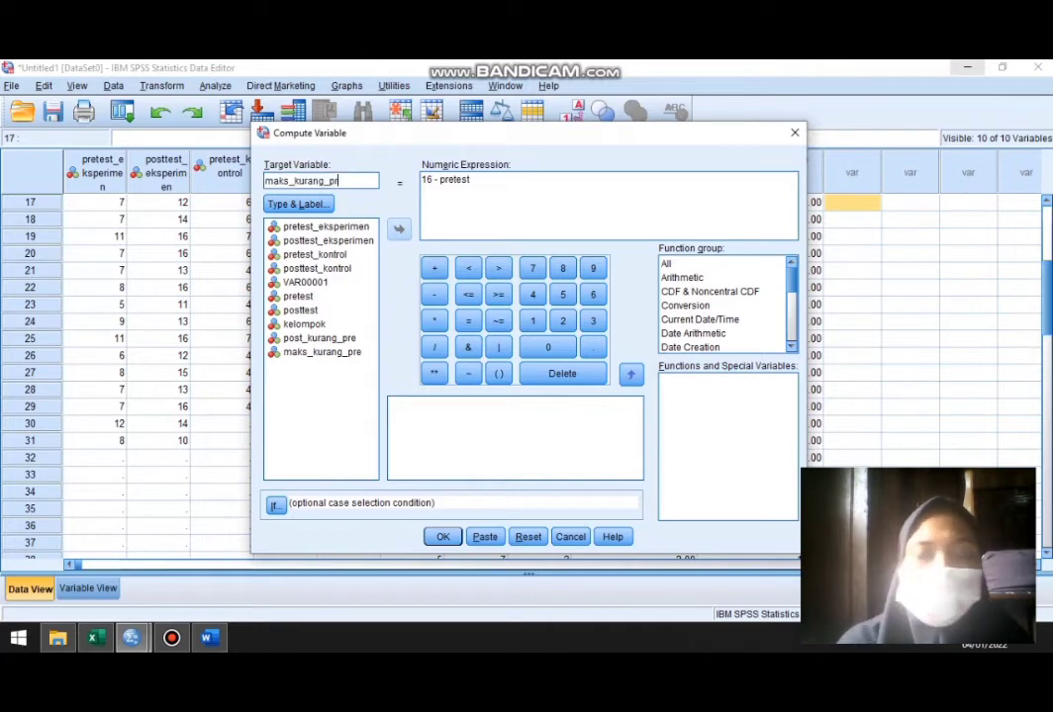
text(N)
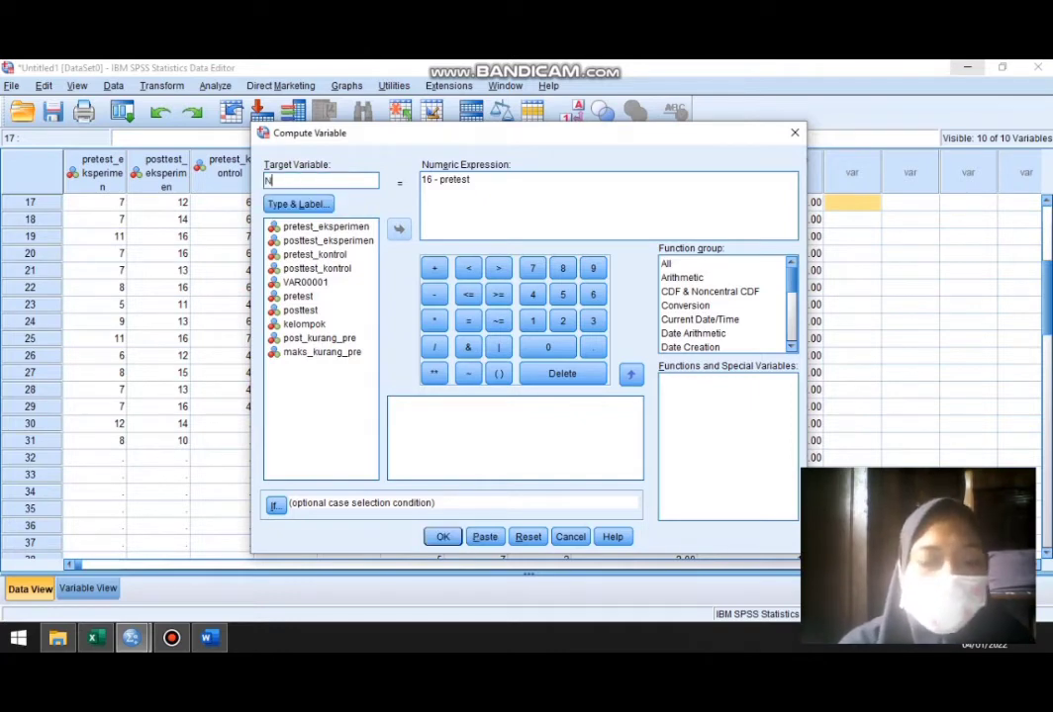
text(gain)
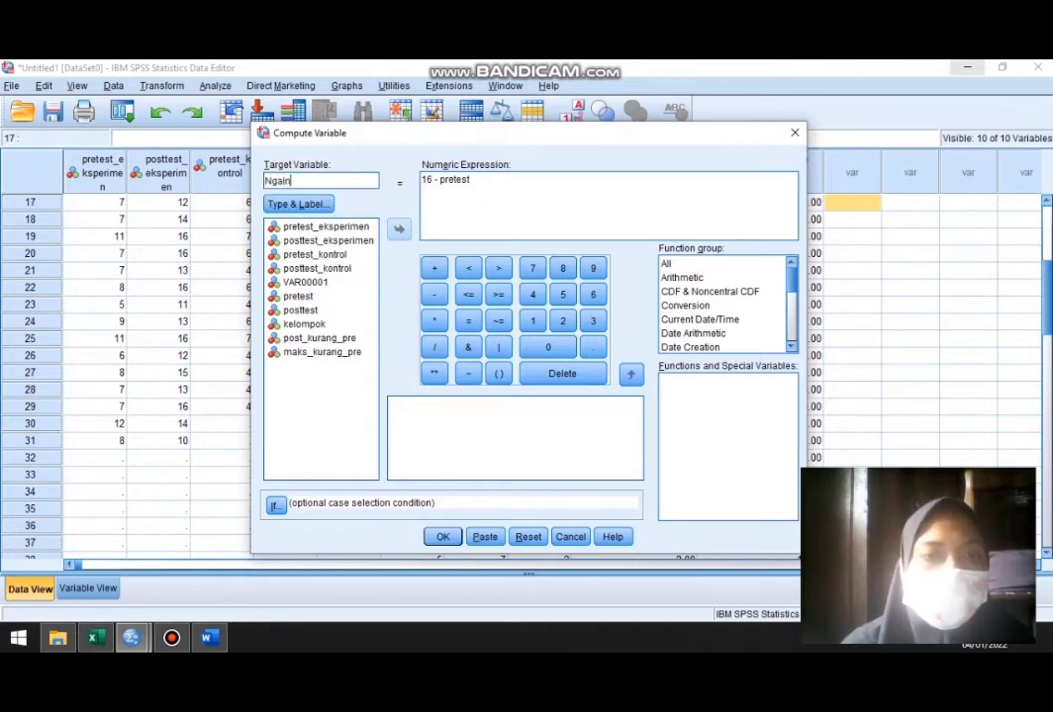
Clear the previous expression 16 - pretest from the numeric expression for Ngain.
click(472, 180)
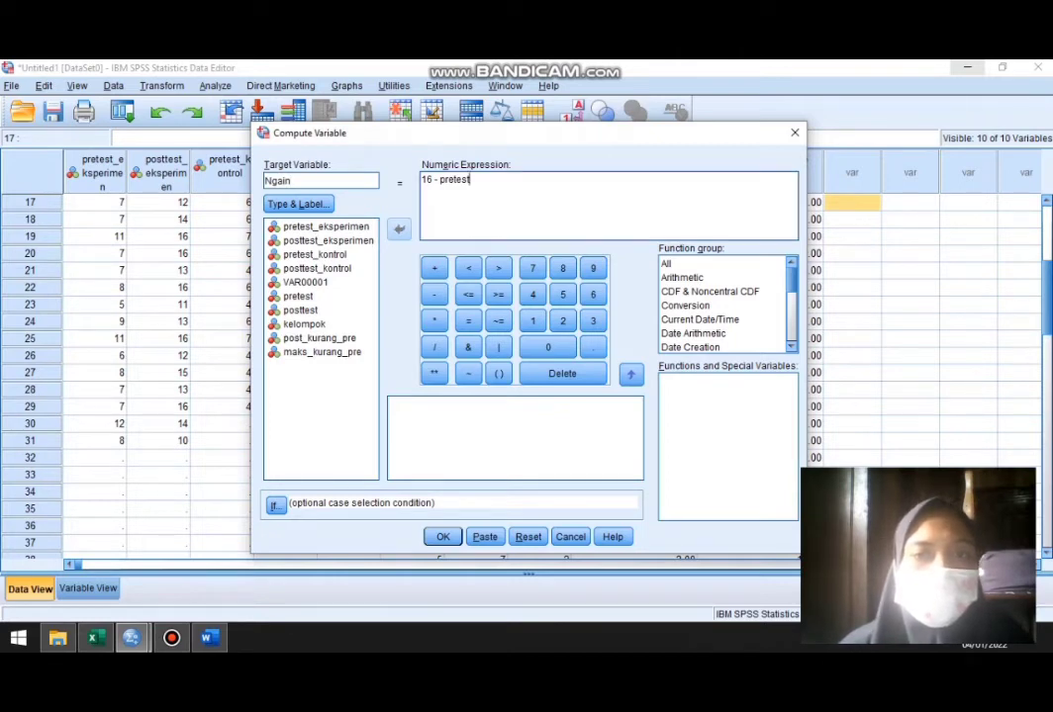
key(BackSpace)
key(BackSpace)
key(BackSpace)
key(BackSpace)
key(BackSpace)
key(BackSpace)
key(BackSpace)
key(BackSpace)
key(BackSpace)
key(BackSpace)
key(BackSpace)
key(BackSpace)
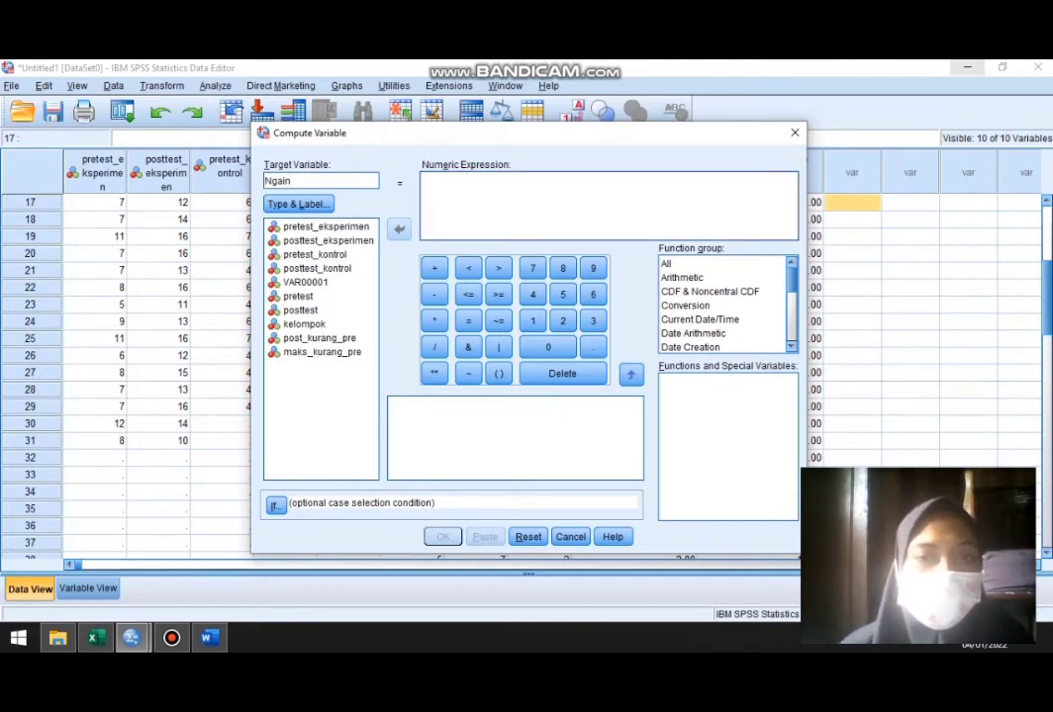
Compute Ngain as post_kurang_pre / maks_kurang_pre and return to the data.
click(320, 338)
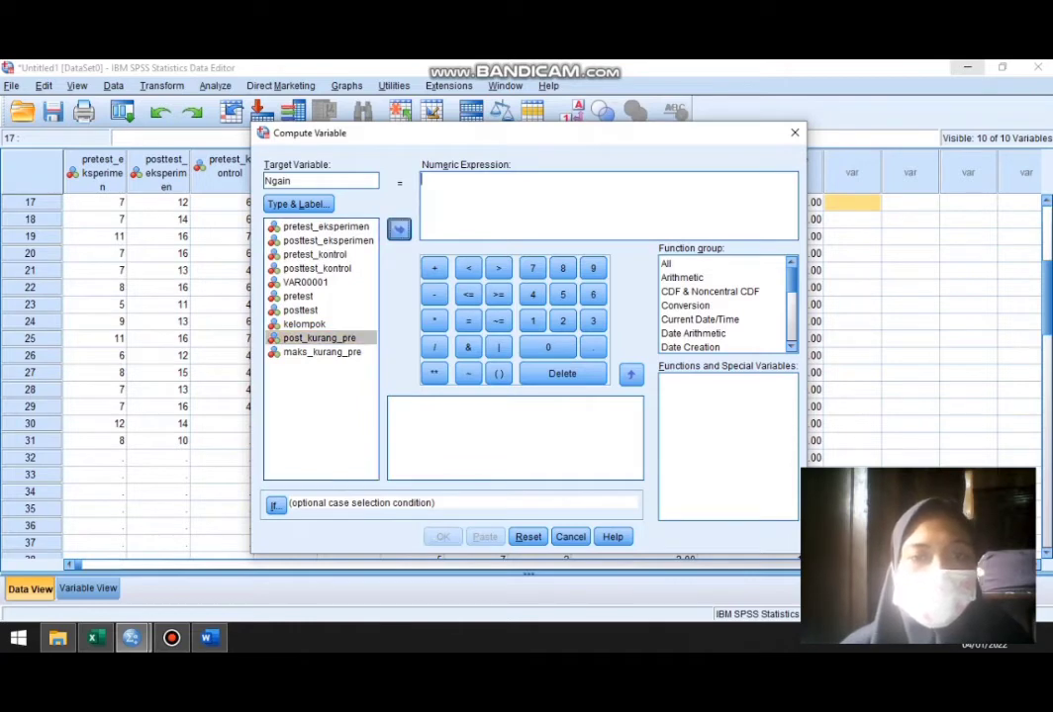
click(399, 229)
click(434, 346)
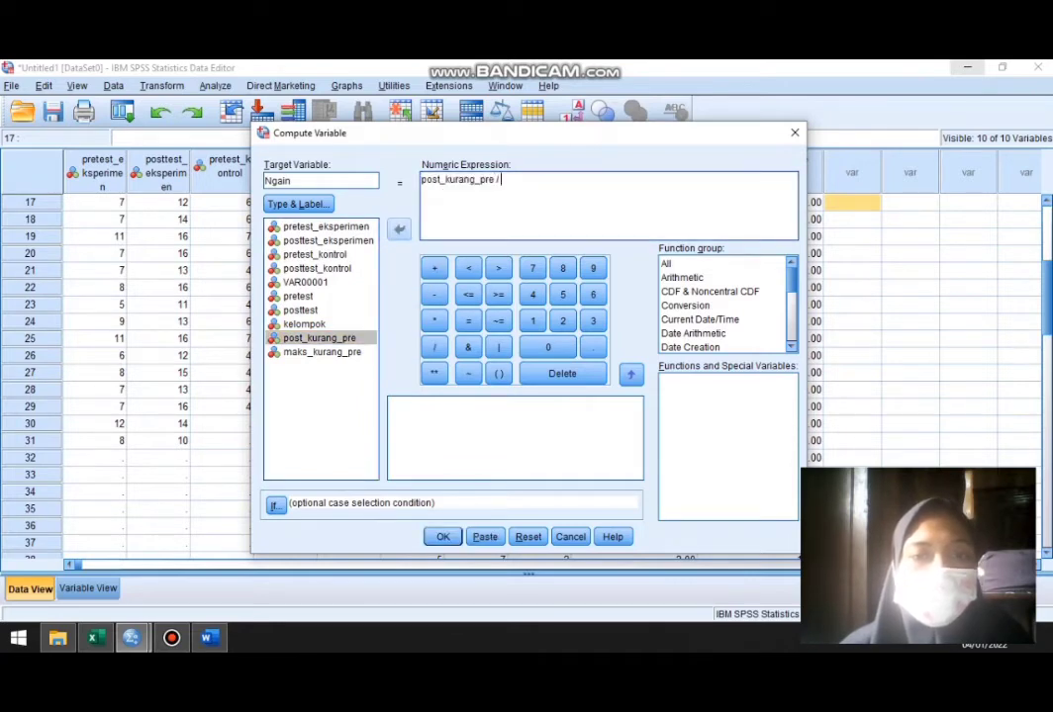
click(321, 352)
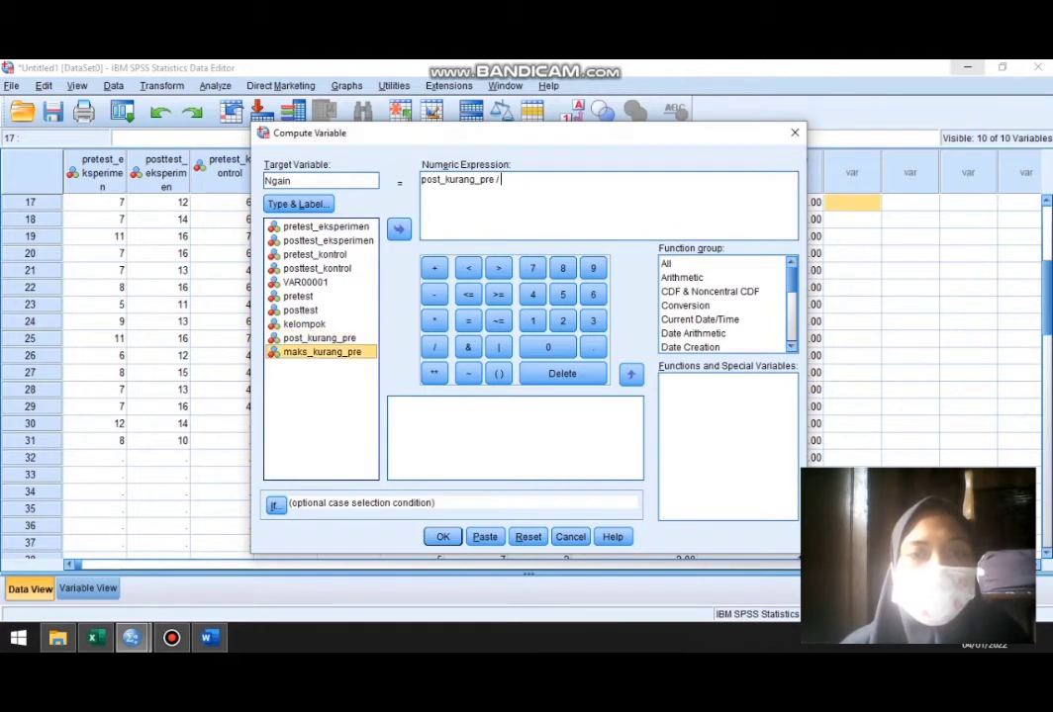
click(399, 228)
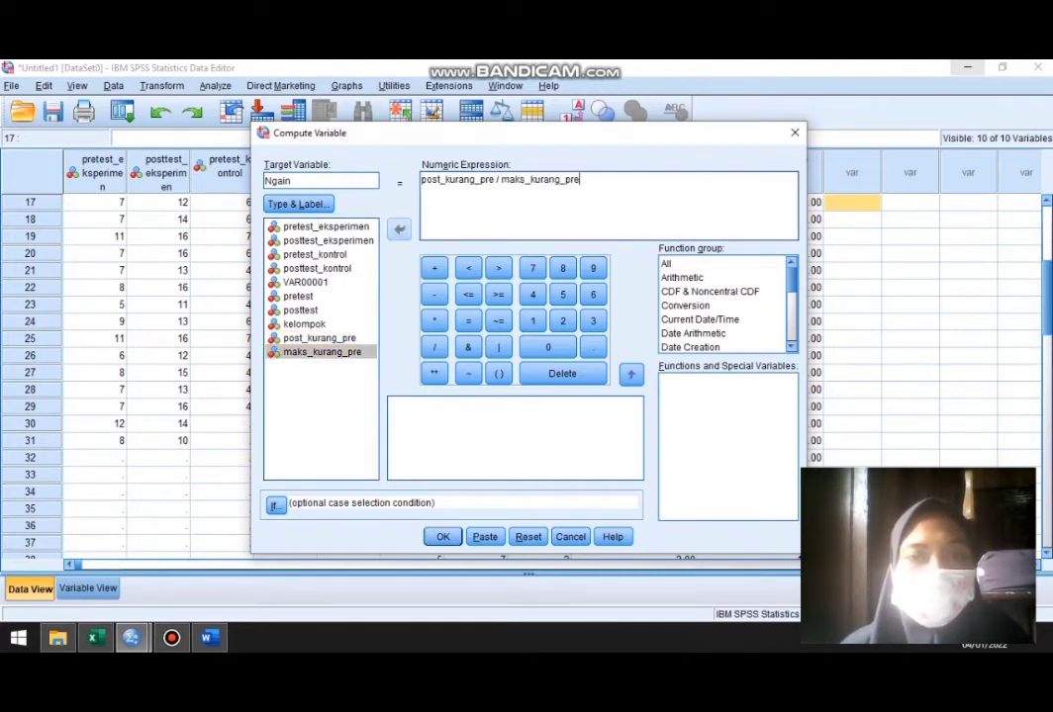
click(442, 536)
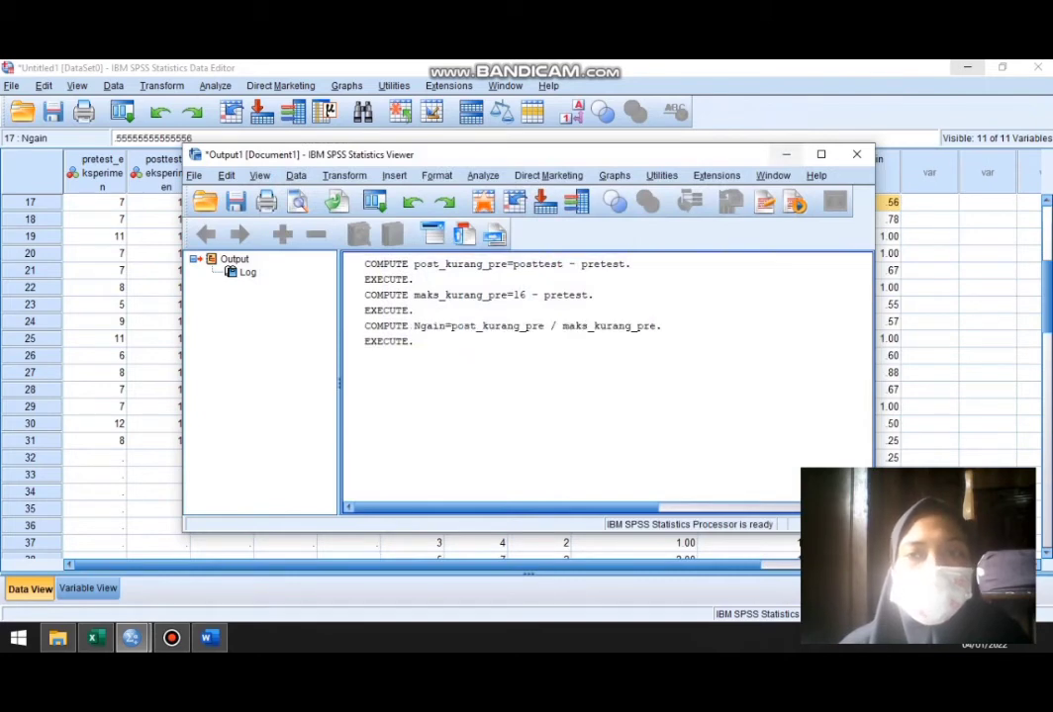
click(786, 155)
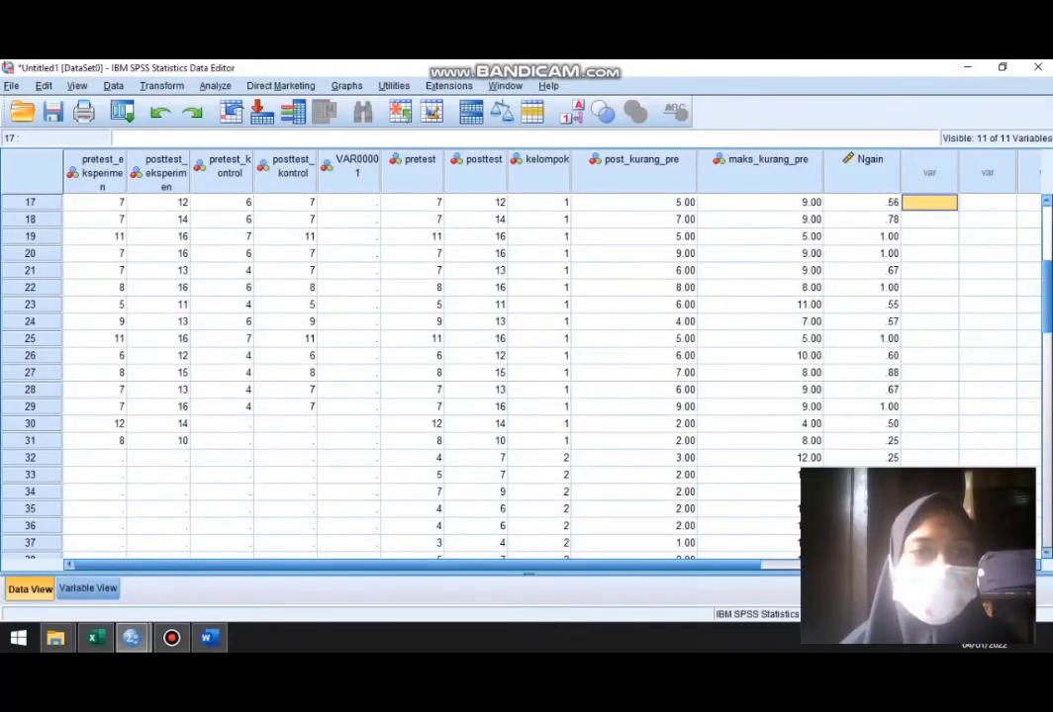
Set up an Explore analysis with Ngain as the dependent variable and kelompok as the factor.
click(215, 86)
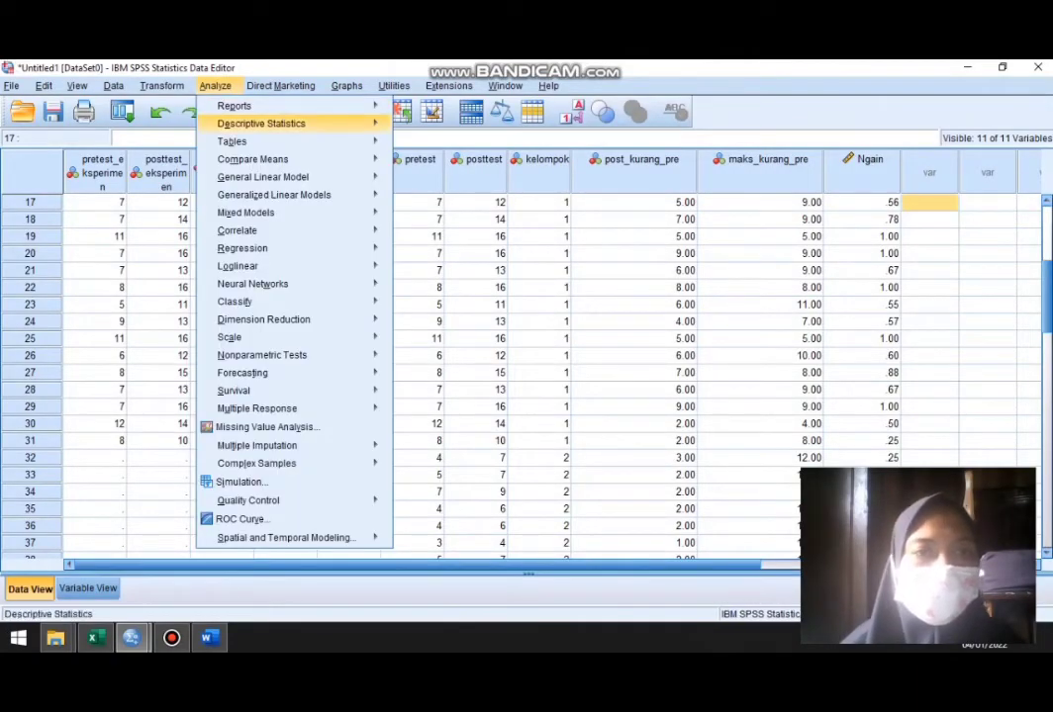
mouse_move(261, 123)
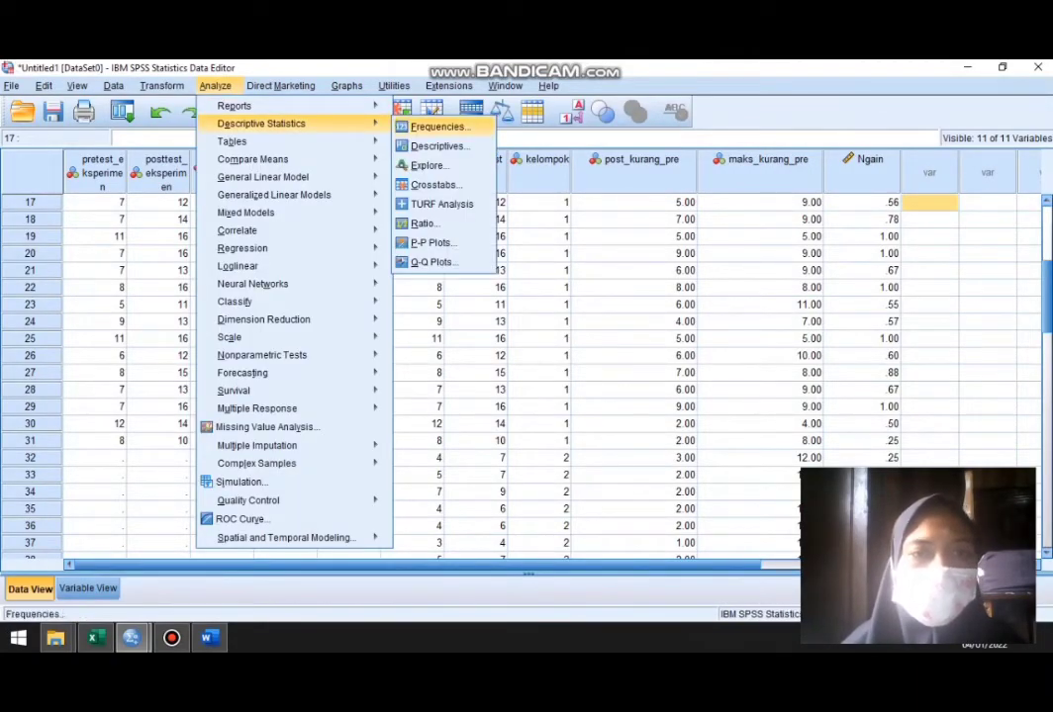
click(428, 165)
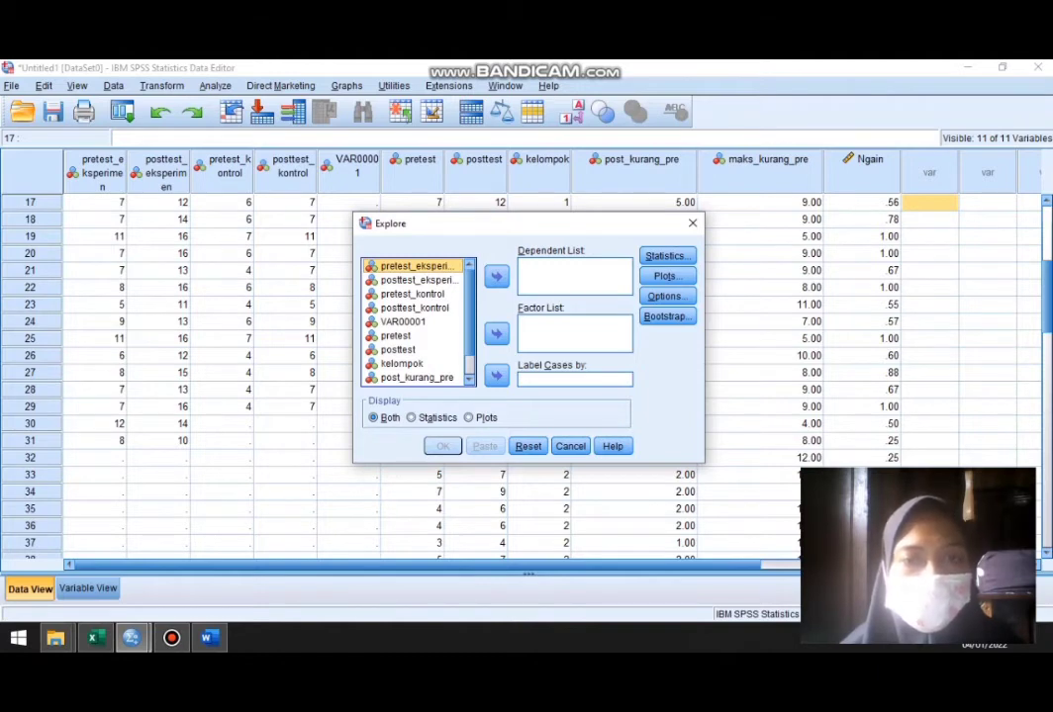
scroll(413, 321, down, 1)
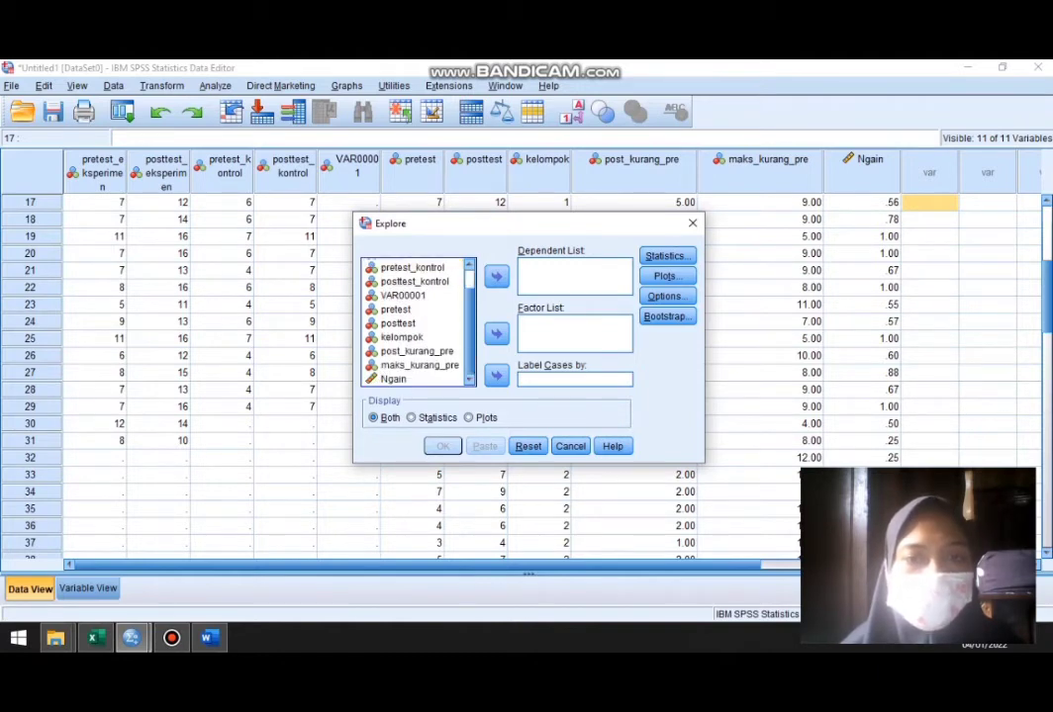
click(394, 379)
click(496, 277)
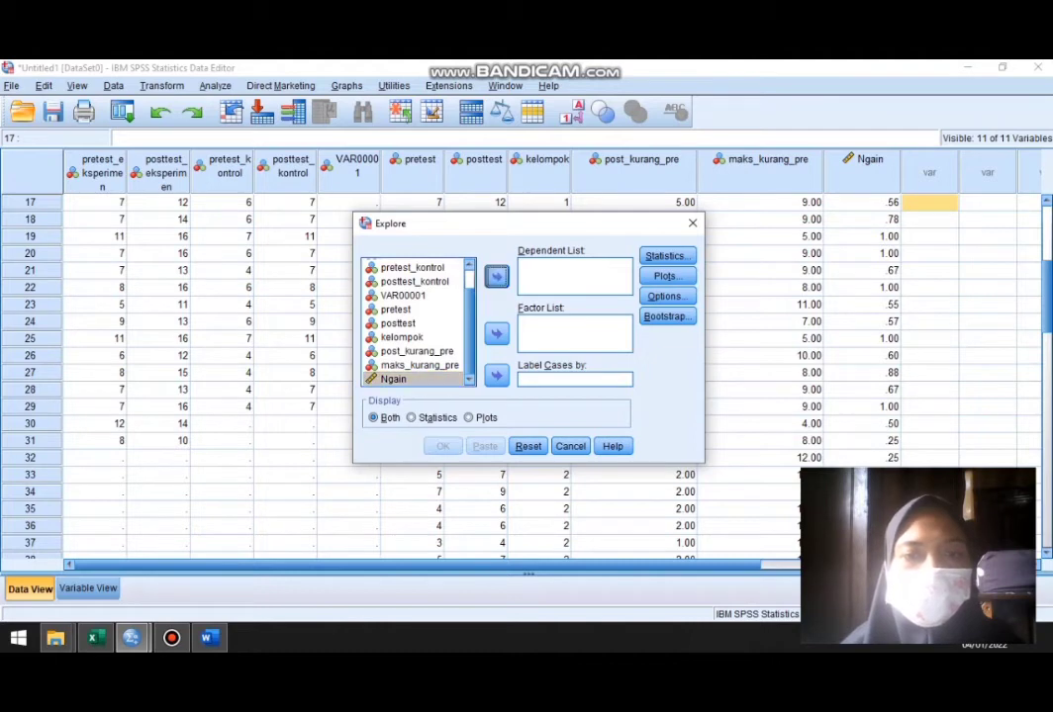
click(402, 351)
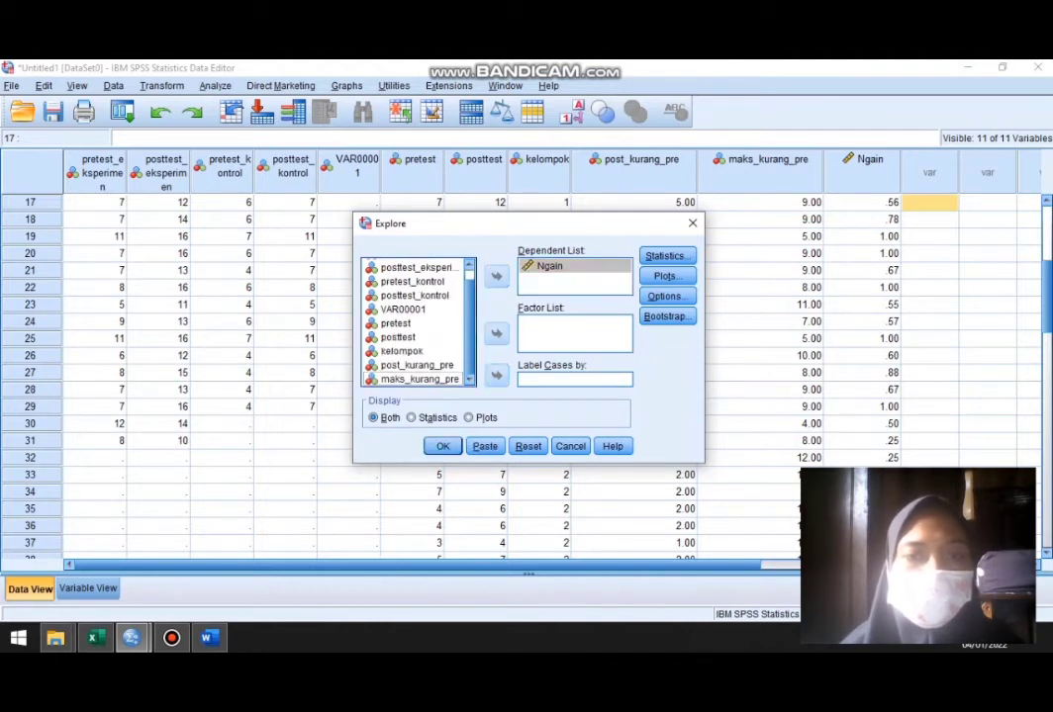
click(497, 334)
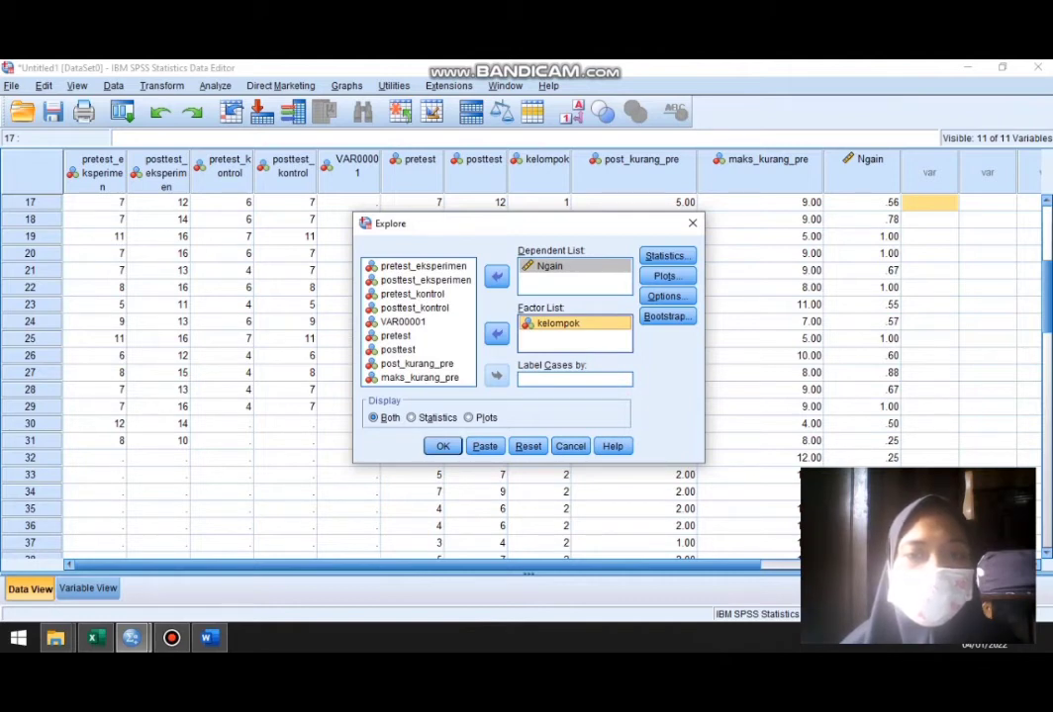
Include normality plots with tests in the Explore analysis and run it.
click(668, 276)
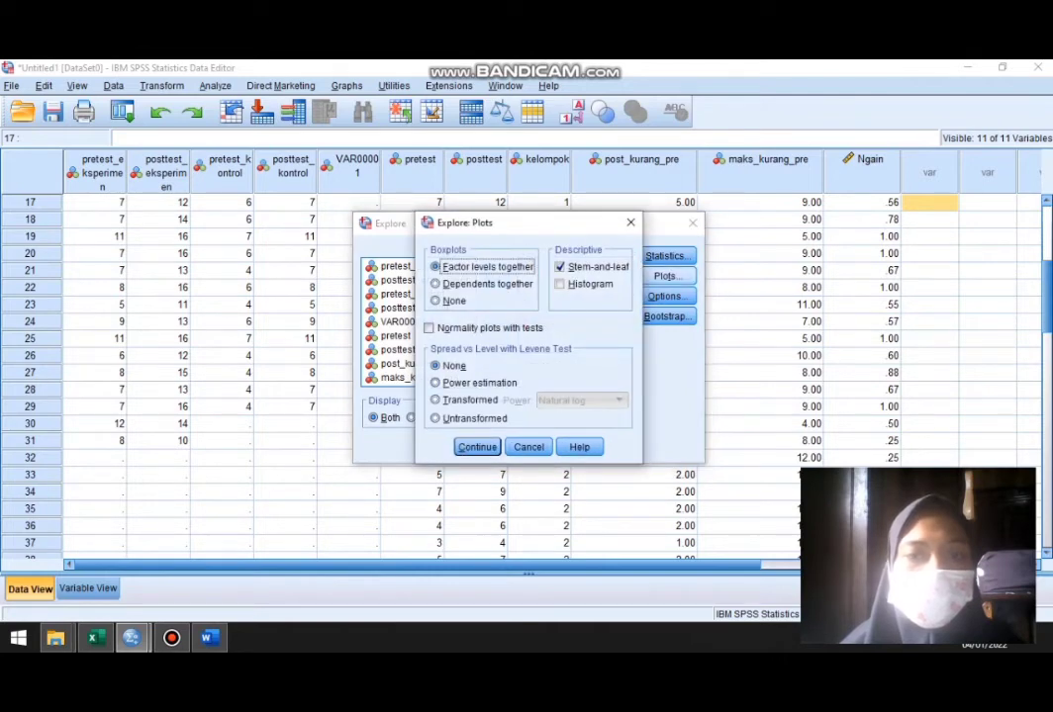
click(429, 327)
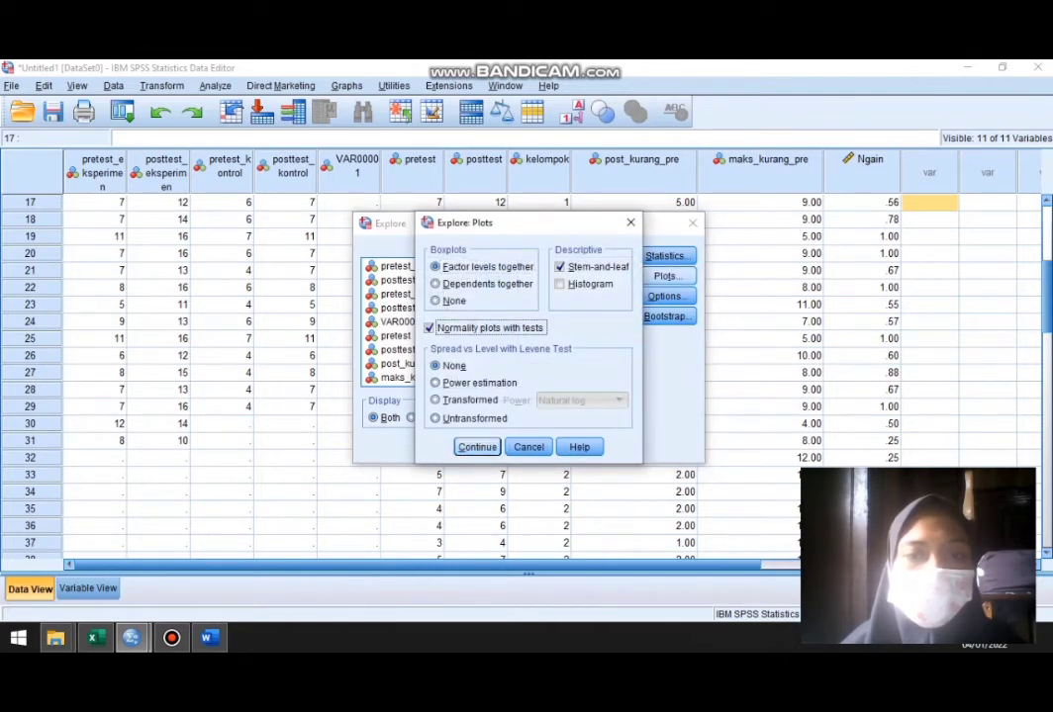
click(477, 447)
click(443, 447)
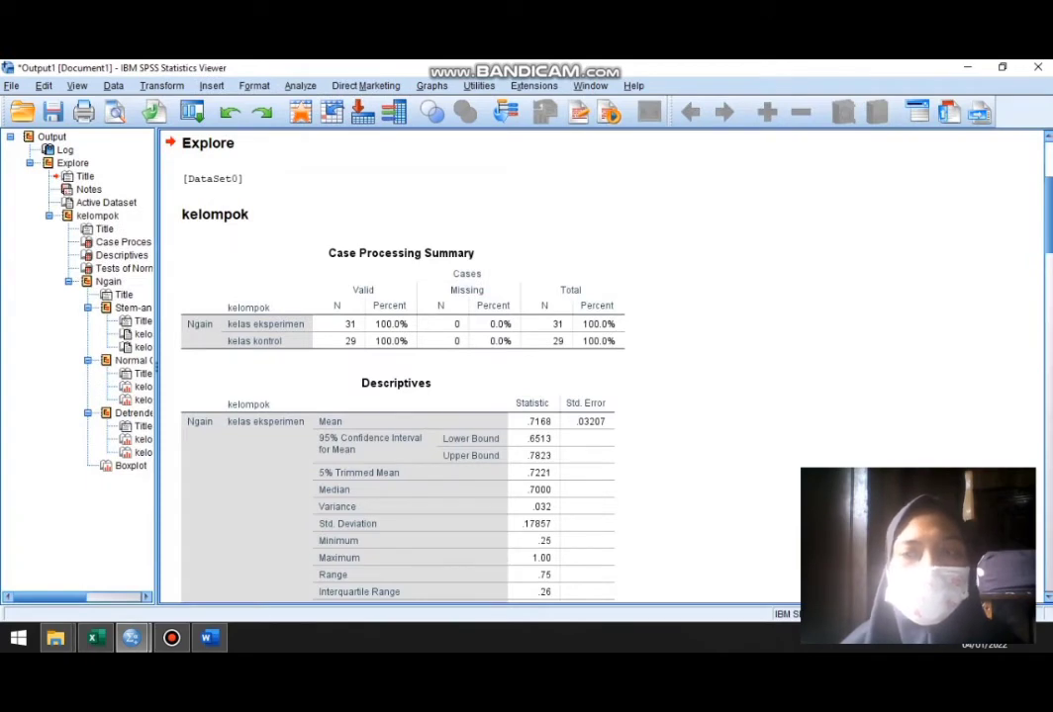
Examine the Tests of Normality table for Ngain, check the Uji Normalitas criteria in the Word document, and return to the SPSS output.
scroll(401, 366, down, 10)
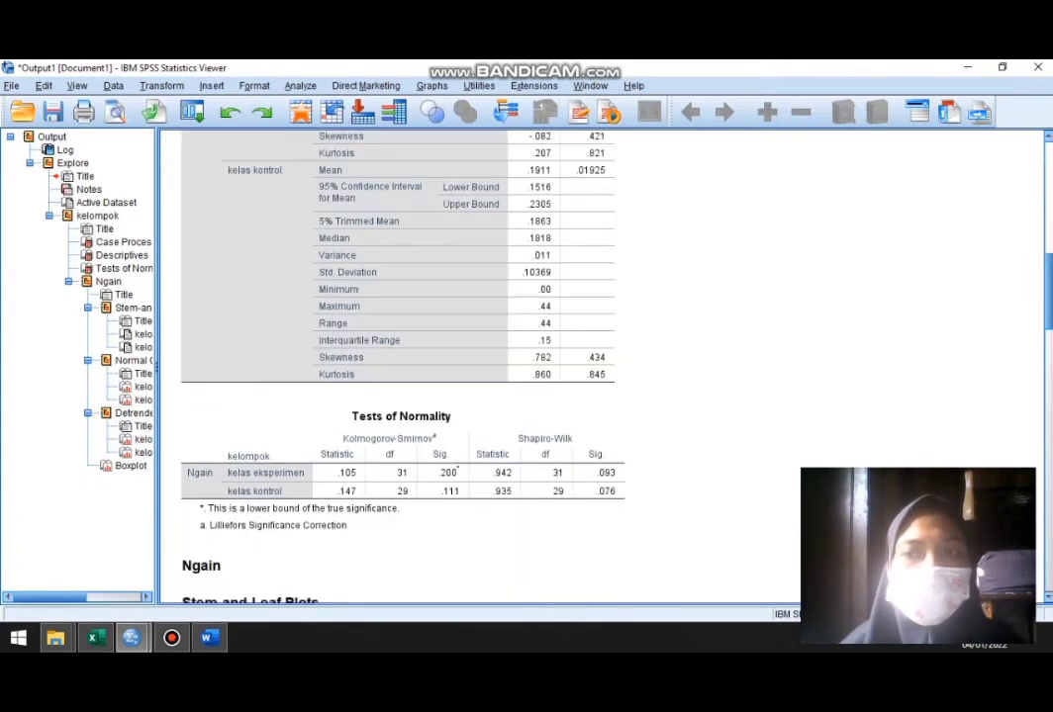
scroll(400, 366, down, 3)
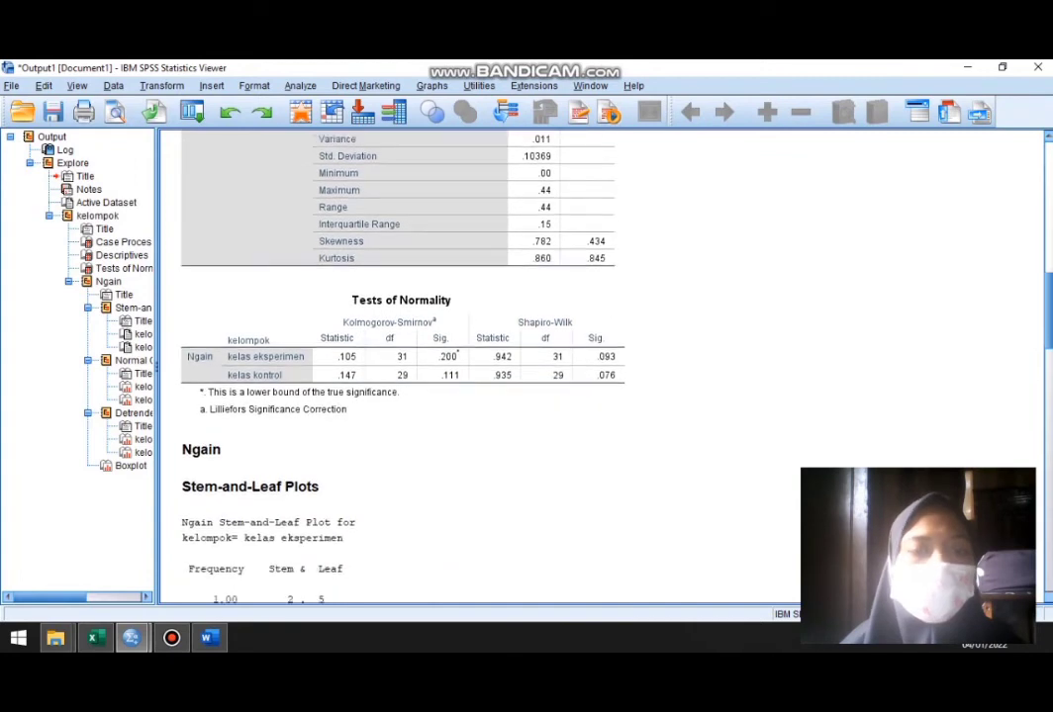
scroll(401, 366, down, 2)
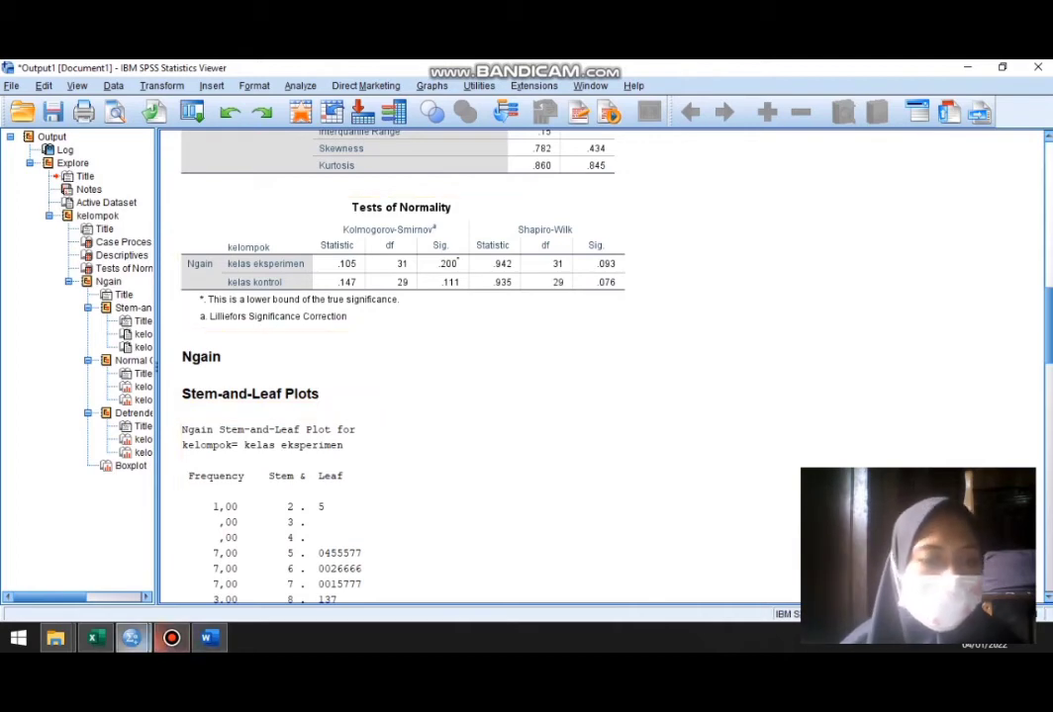
click(207, 638)
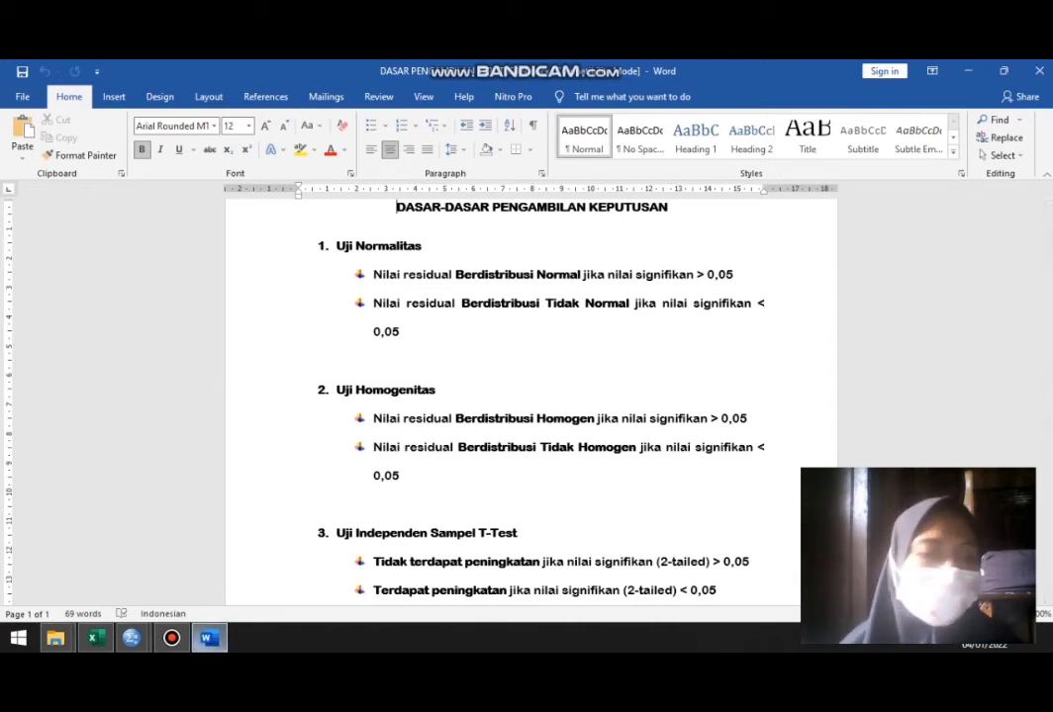
mouse_move(131, 638)
click(258, 569)
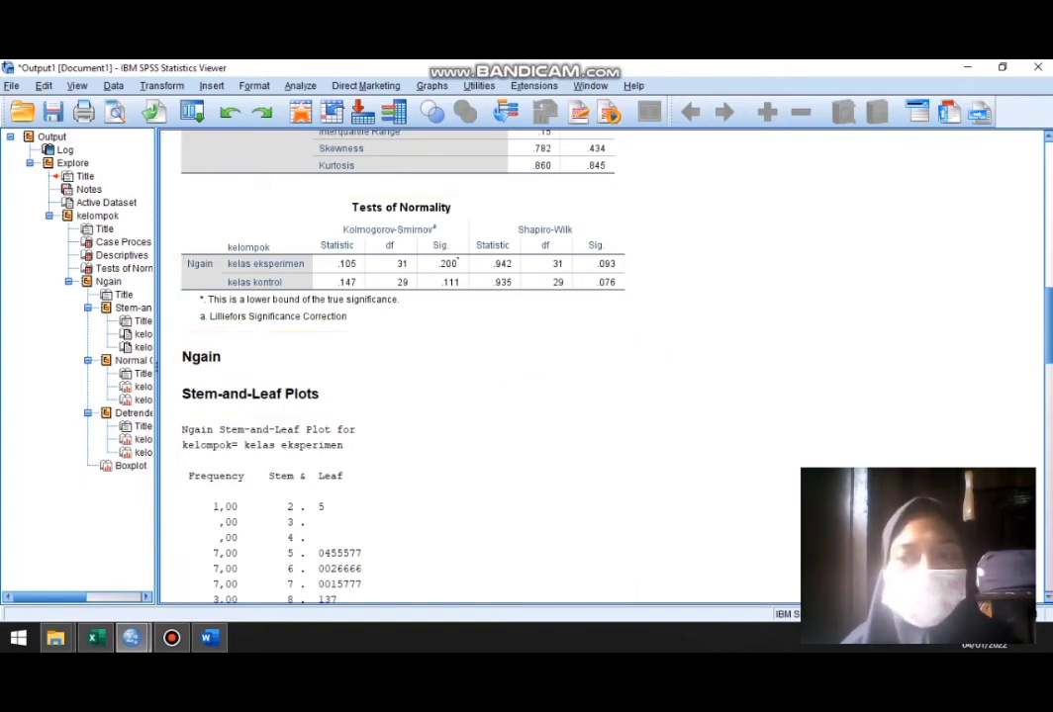
From the data, set up a One-Way ANOVA with Ngain as the dependent variable and kelompok as the factor.
key(alt+Tab)
click(215, 87)
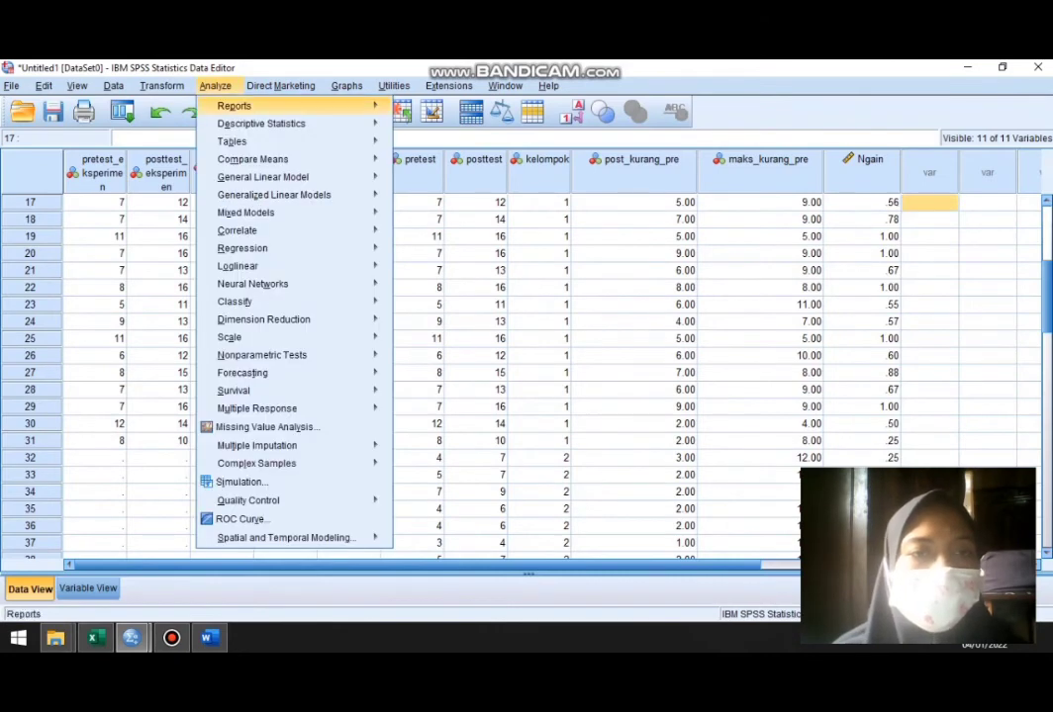
mouse_move(253, 159)
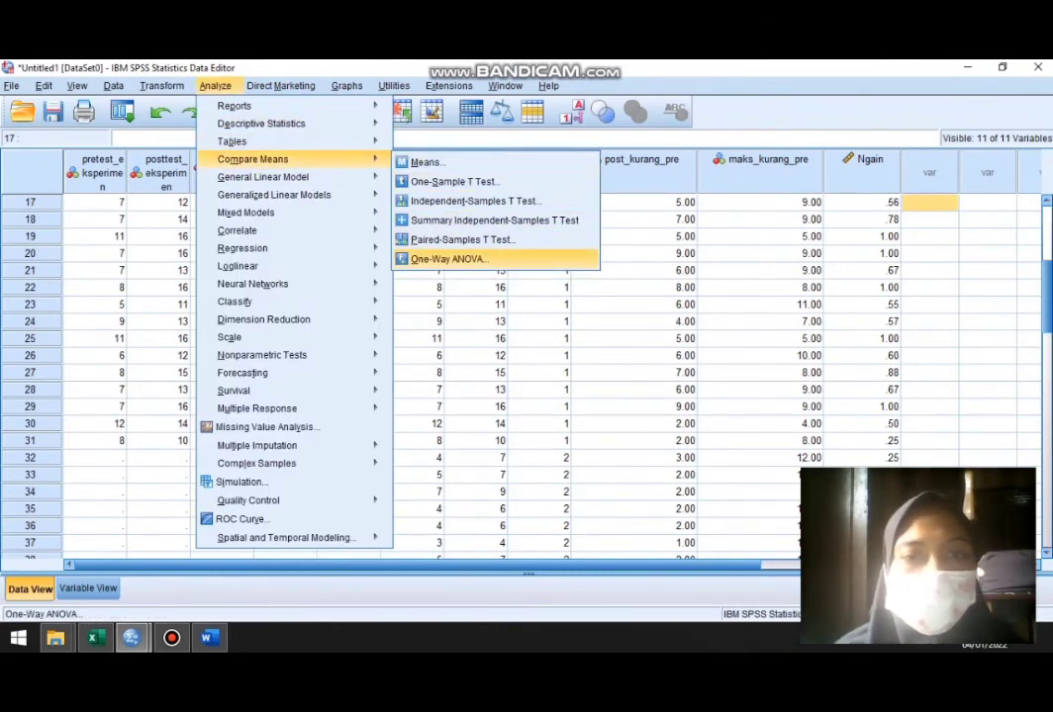
click(450, 258)
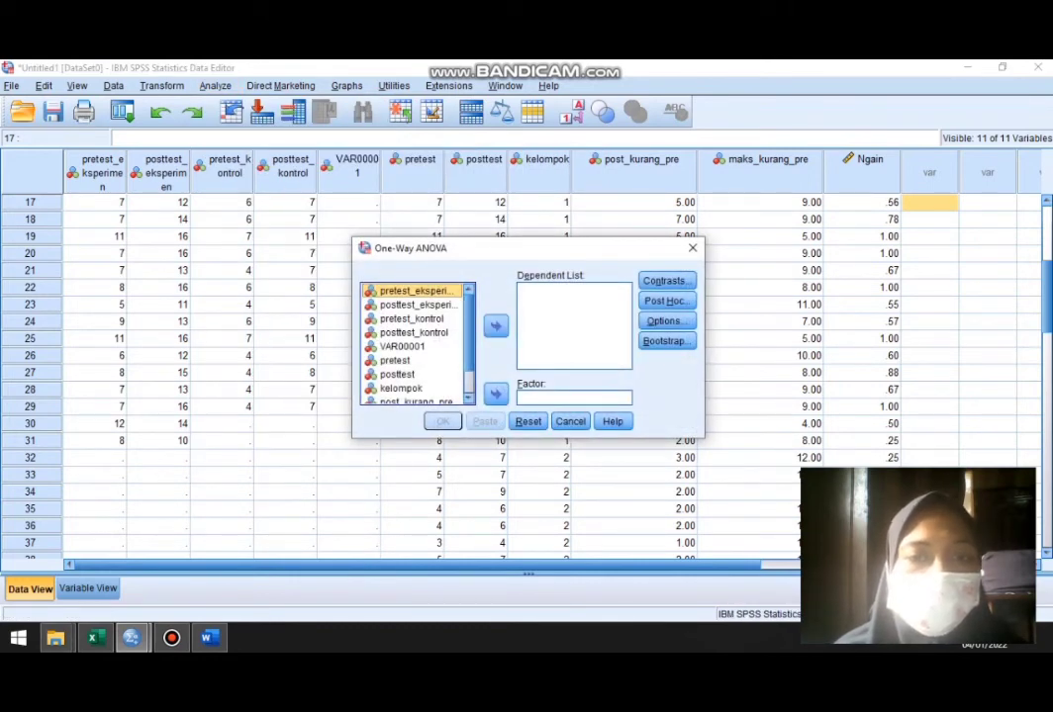
scroll(413, 344, down, 3)
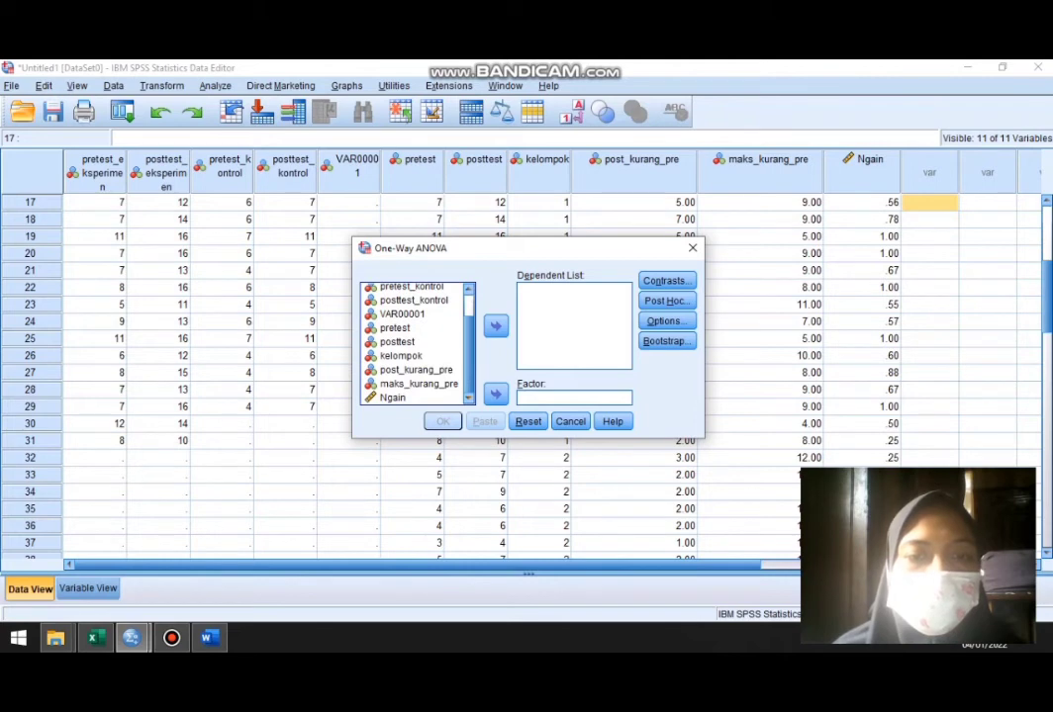
click(393, 398)
click(495, 326)
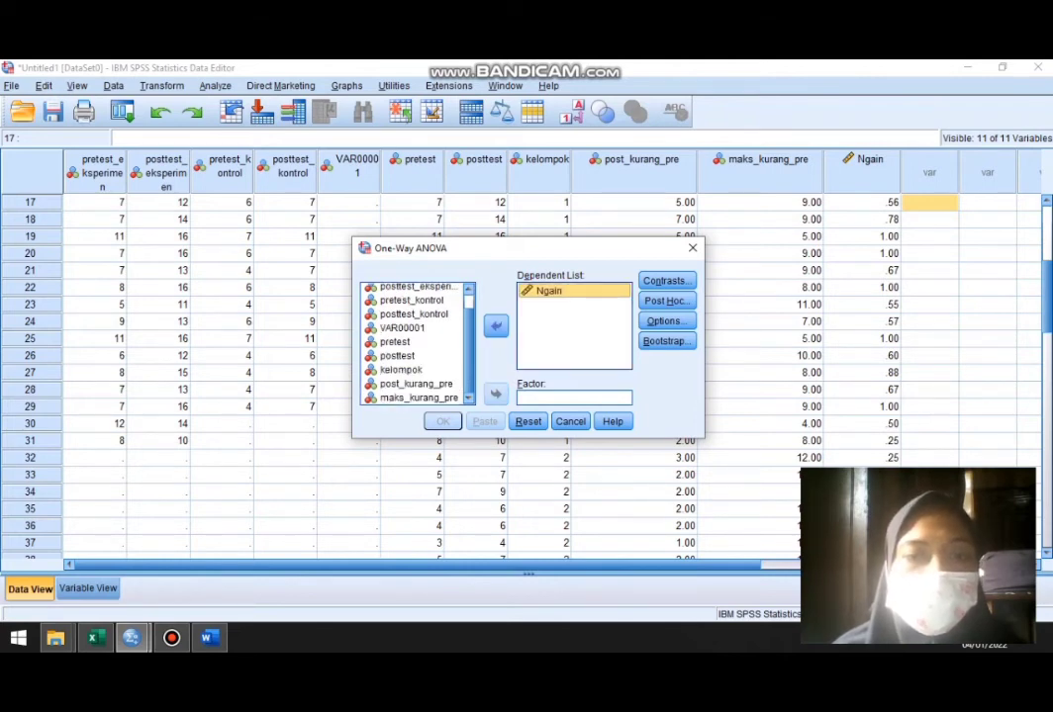
click(400, 369)
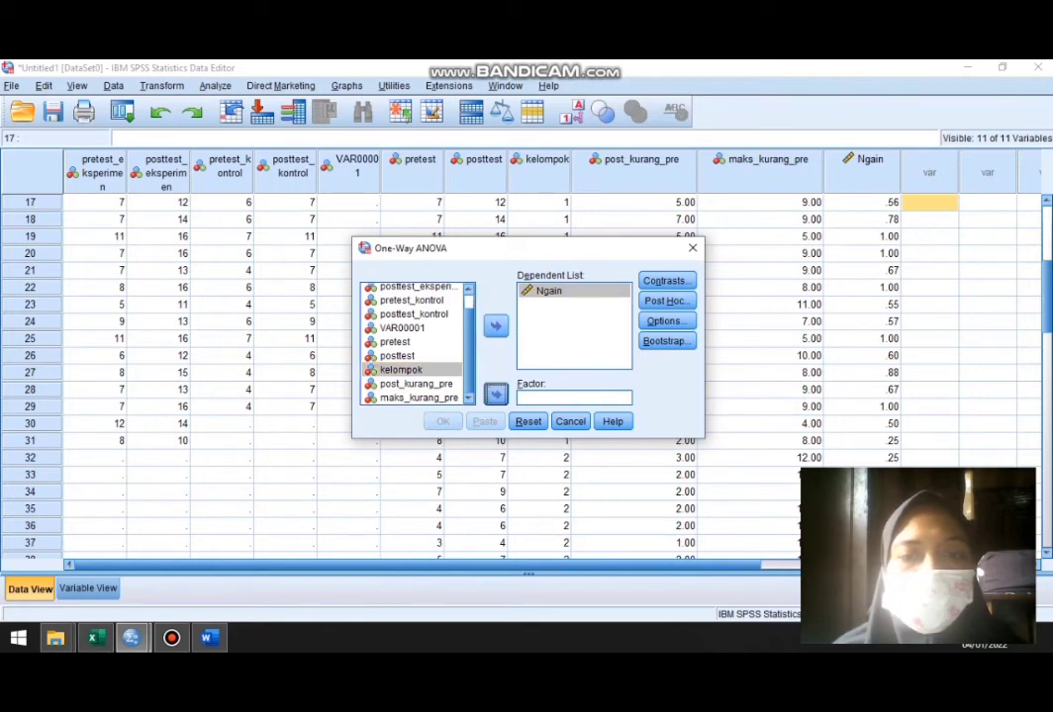
click(496, 394)
Enable the homogeneity of variance test for the One-Way ANOVA and run the analysis.
click(666, 322)
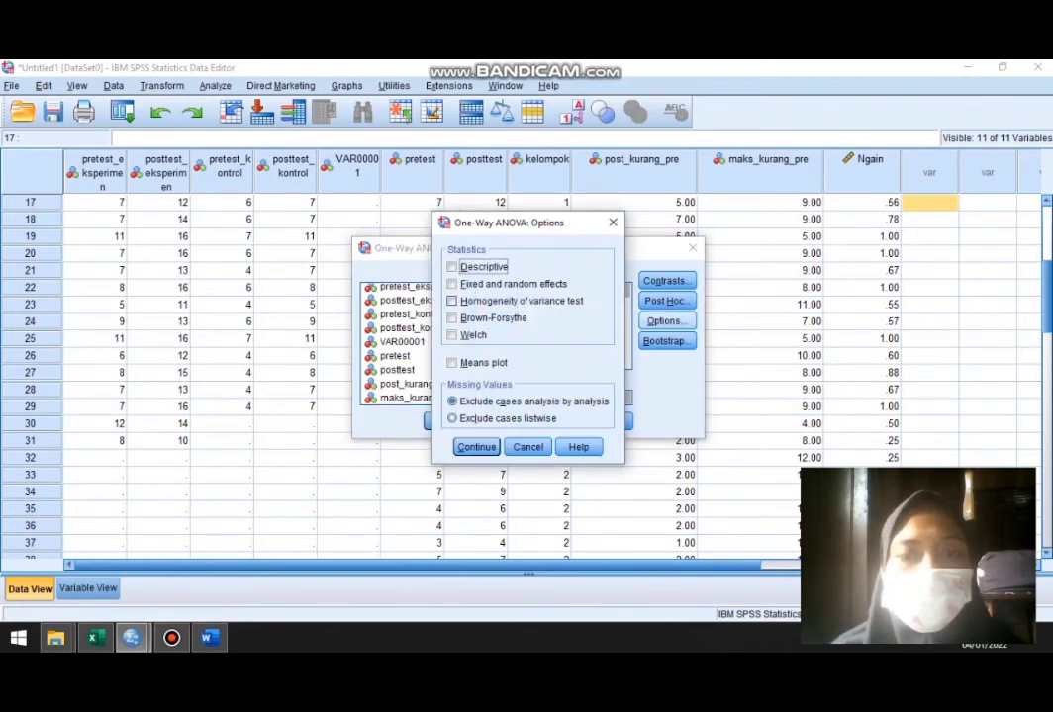
click(452, 301)
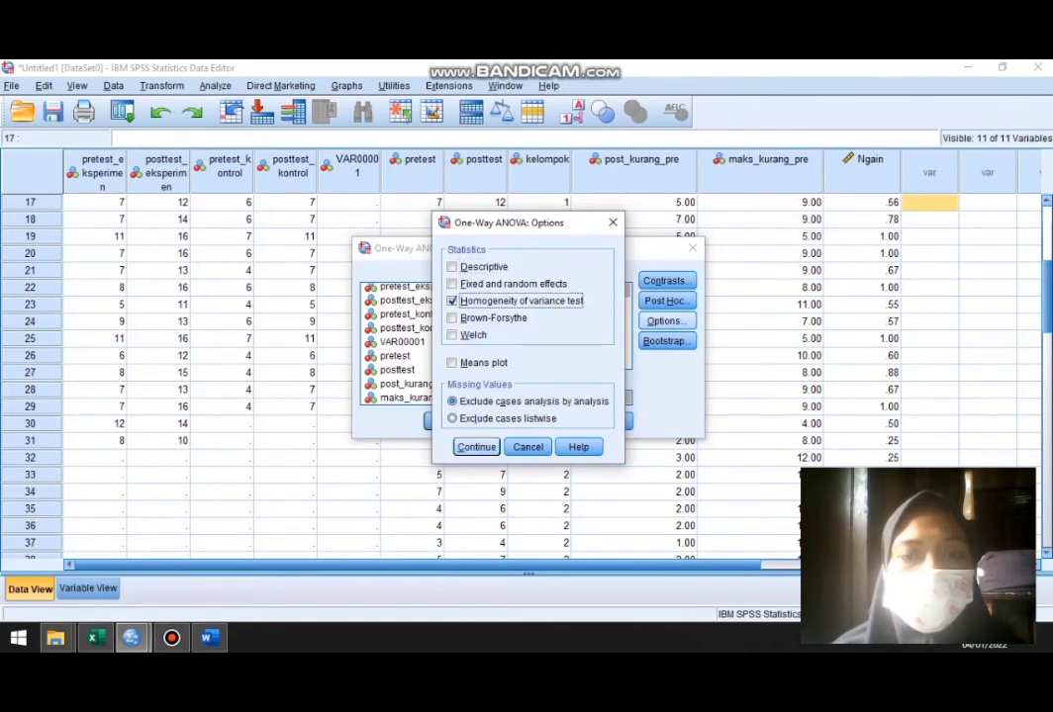
click(476, 447)
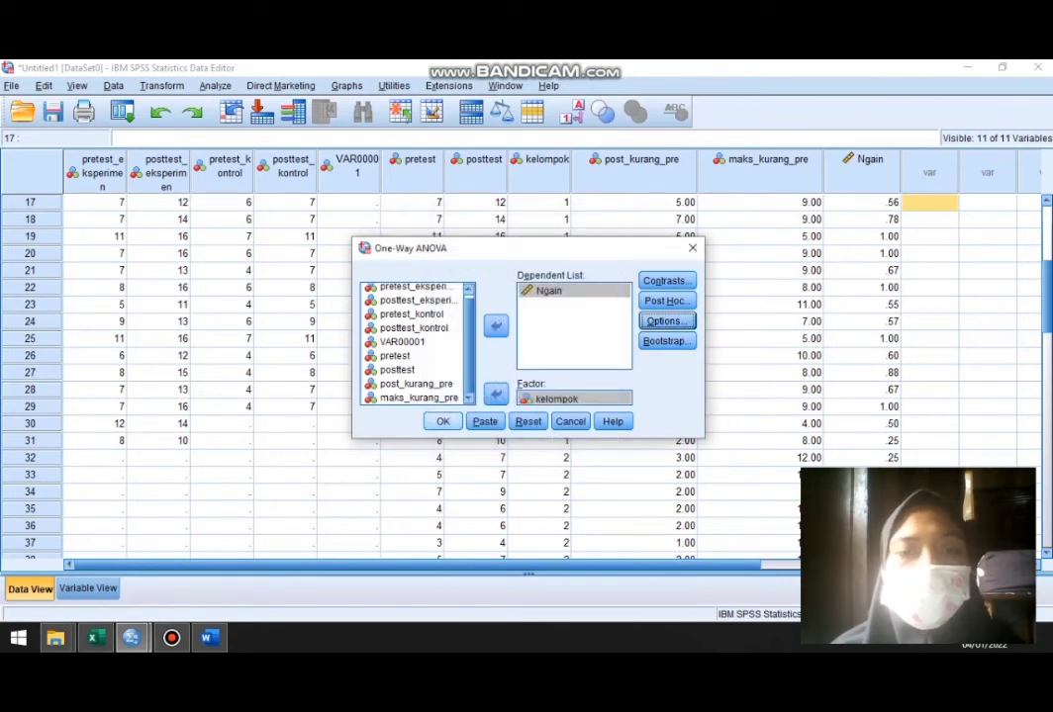
click(442, 421)
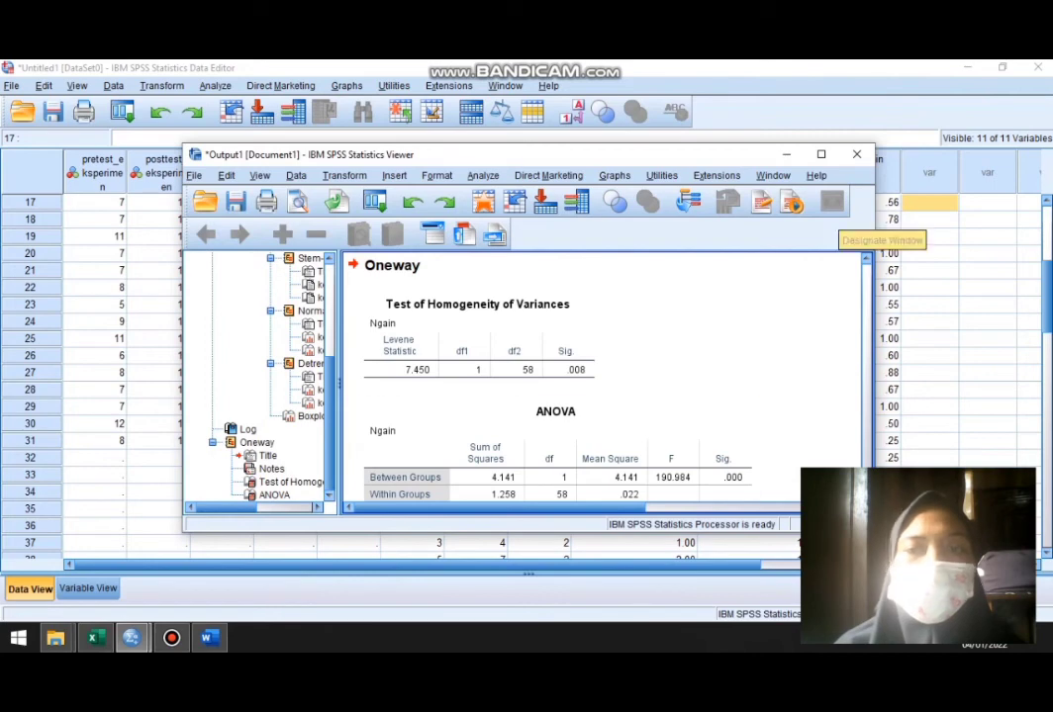
View the homogeneity test output at full size and switch to the Word document to check the Uji Homogenitas criteria.
click(820, 154)
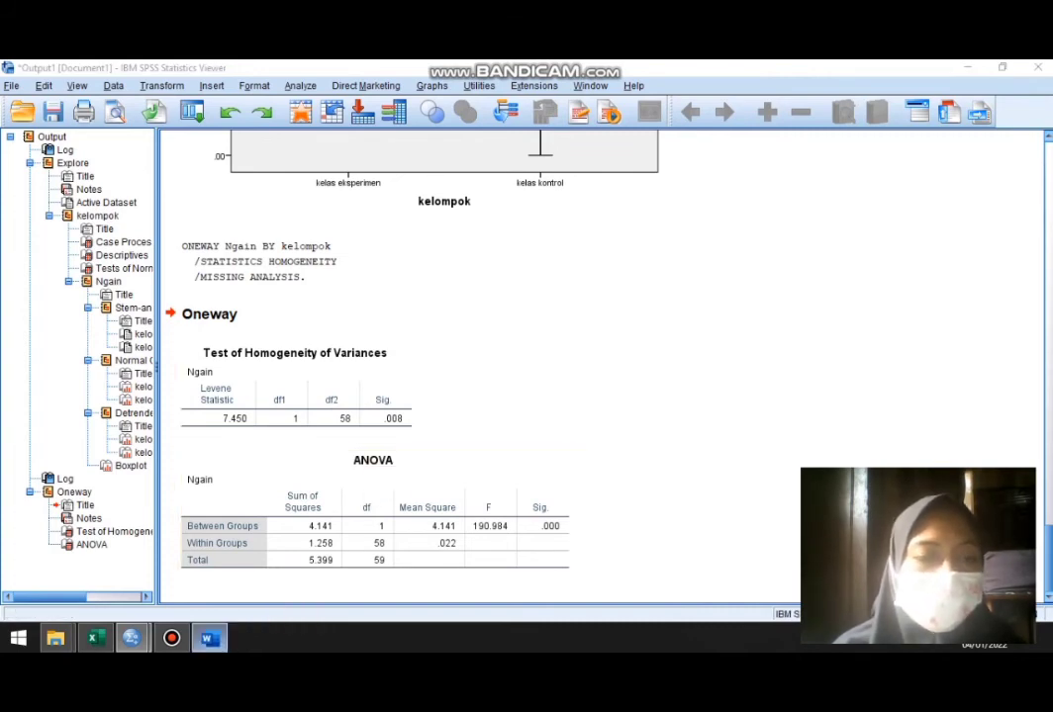
click(208, 638)
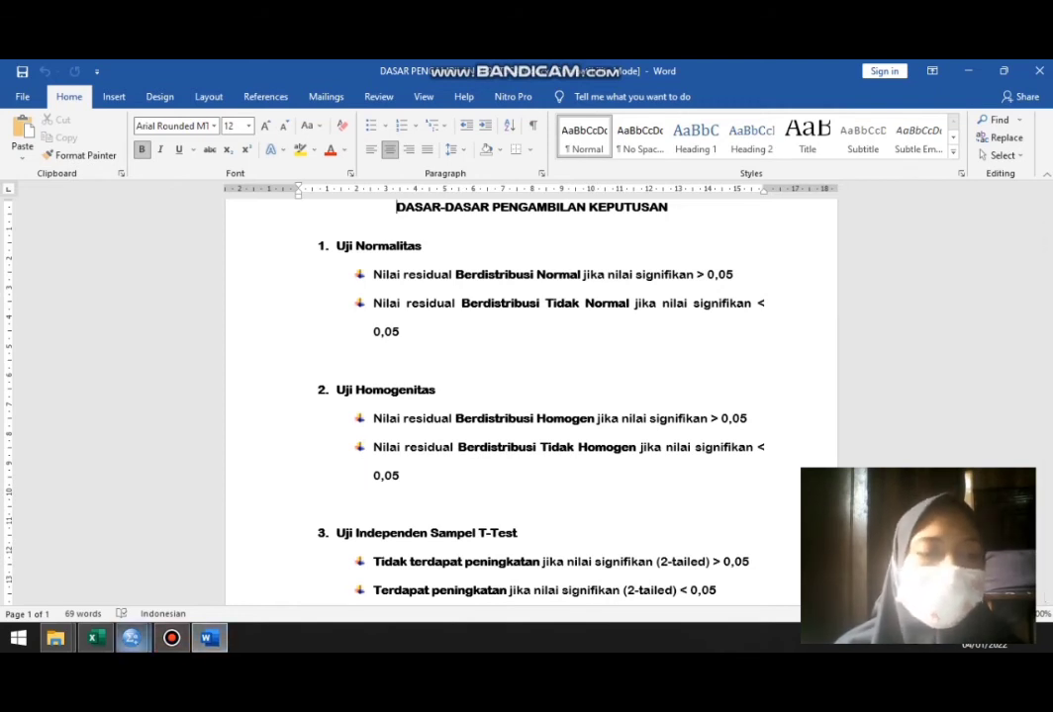
Switch back to the SPSS data and set up an Independent-Samples T Test with Ngain as test variable and kelompok as grouping variable.
mouse_move(132, 639)
click(259, 562)
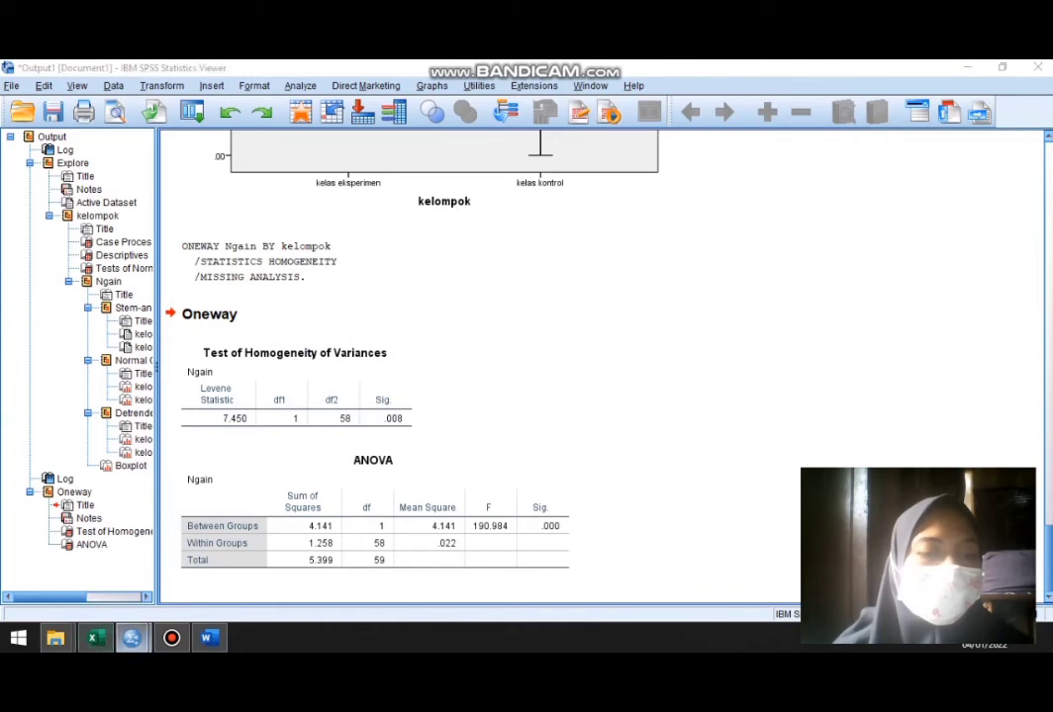
mouse_move(131, 638)
click(89, 554)
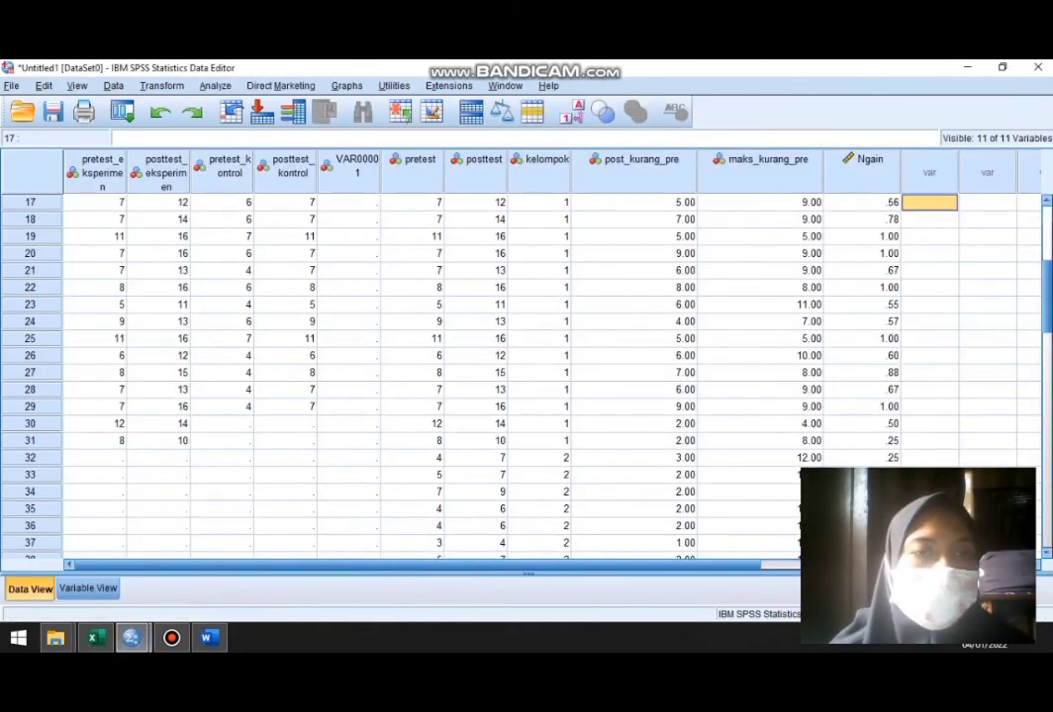
click(215, 86)
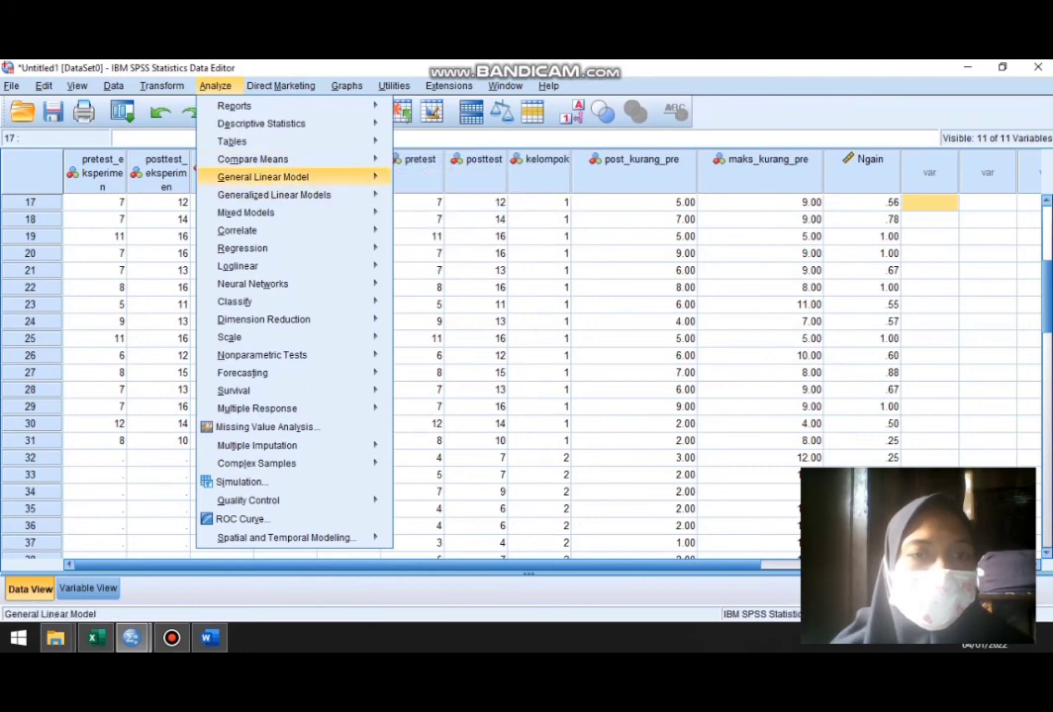
mouse_move(277, 159)
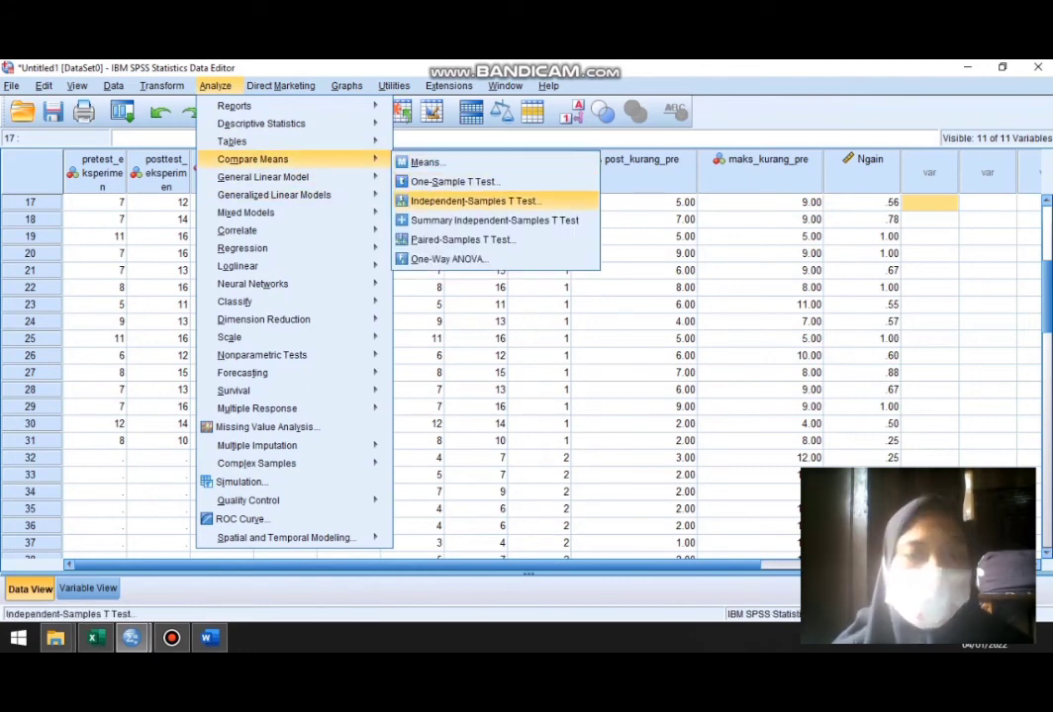
click(476, 201)
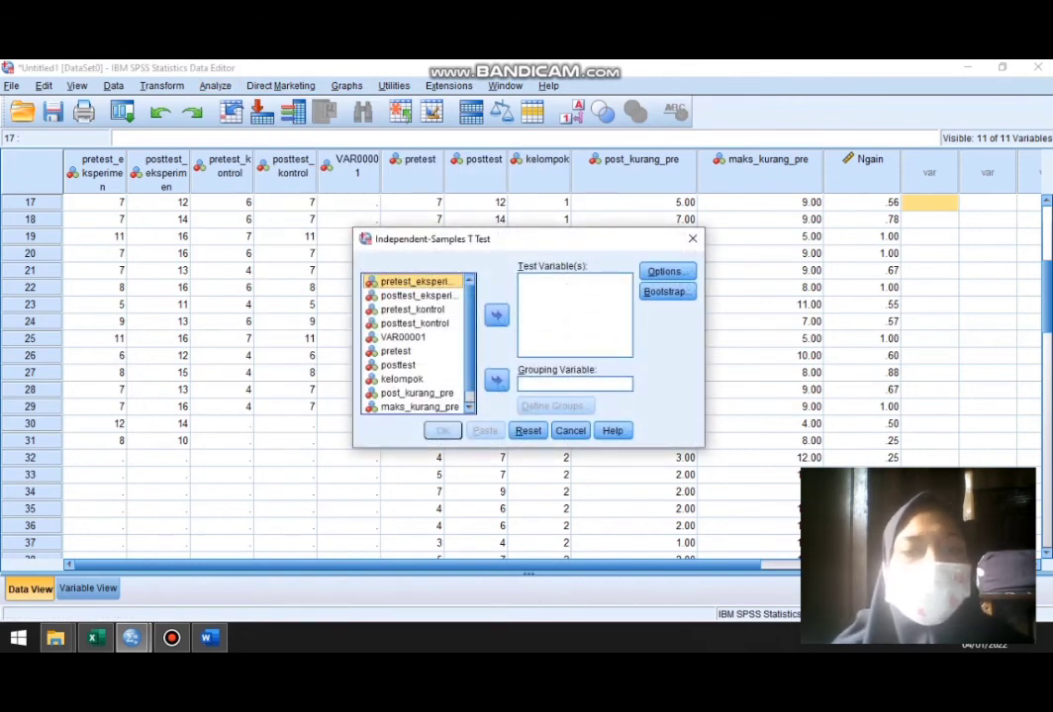
scroll(416, 344, down, 1)
click(394, 406)
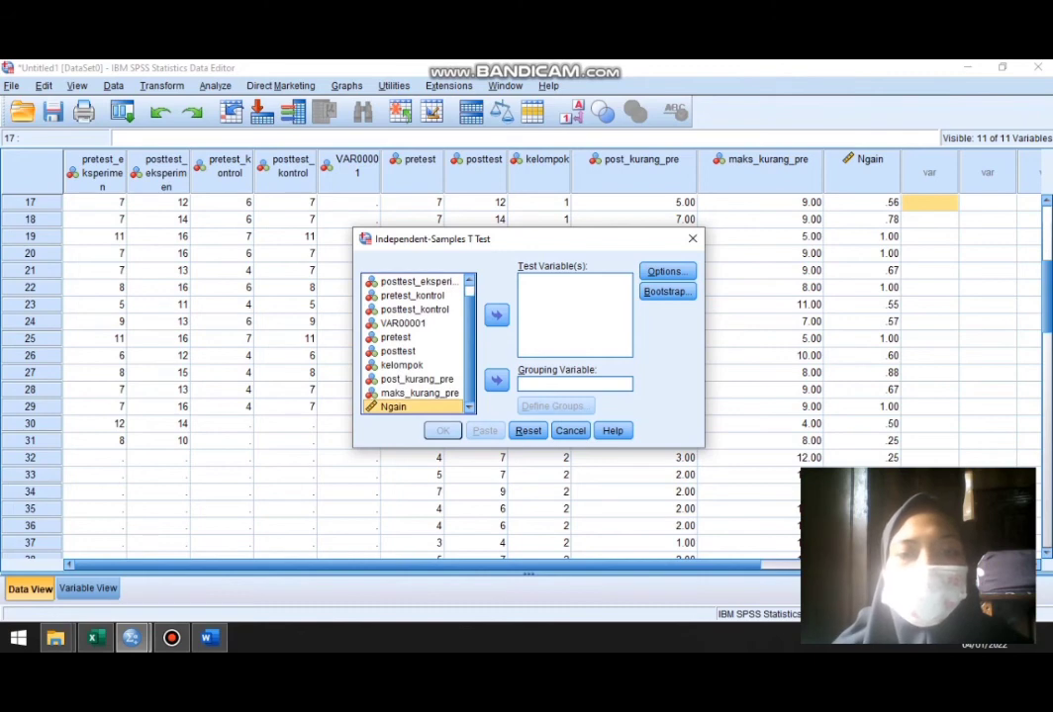
click(497, 315)
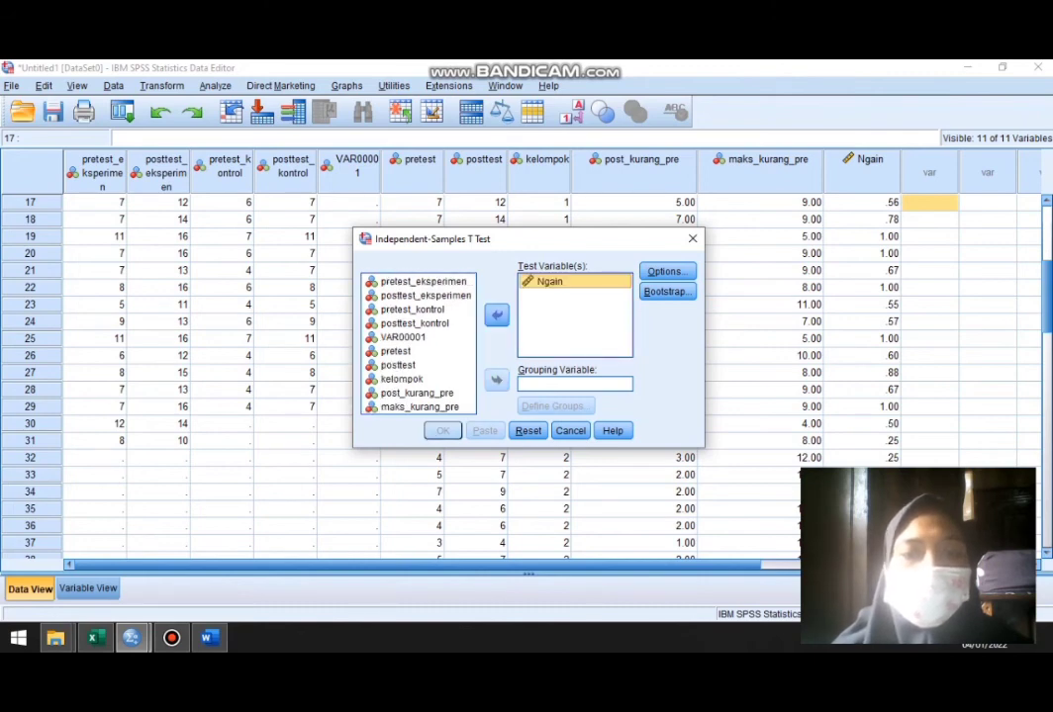
click(401, 379)
click(497, 380)
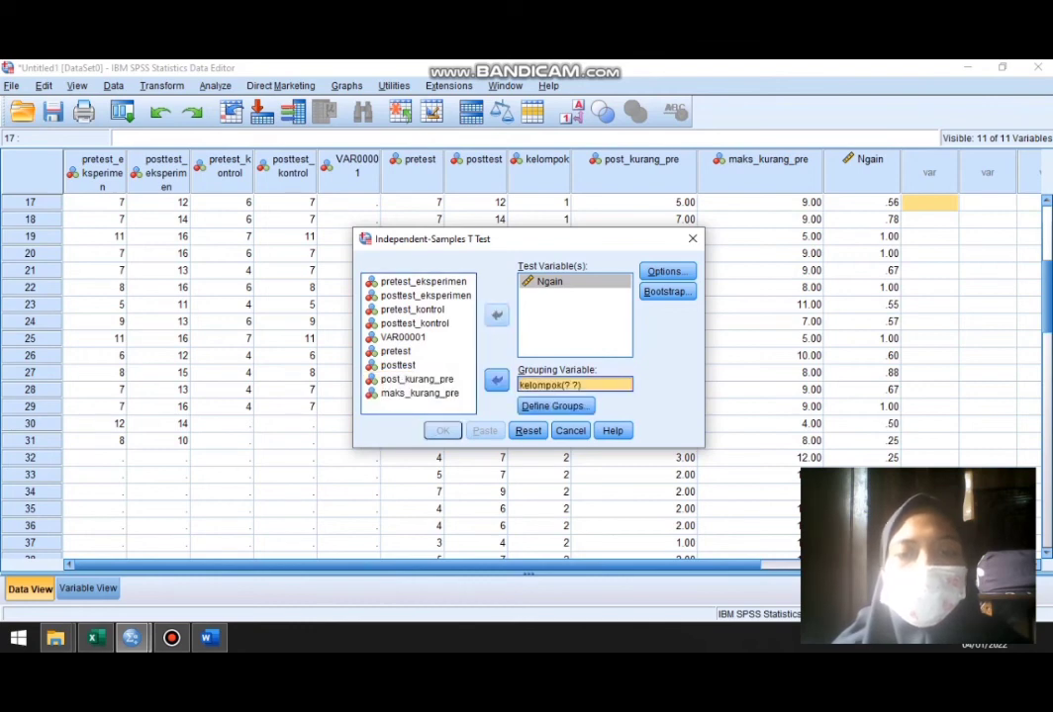
Define the kelompok groups with values 1 and 2 and run the Independent-Samples T Test.
click(554, 406)
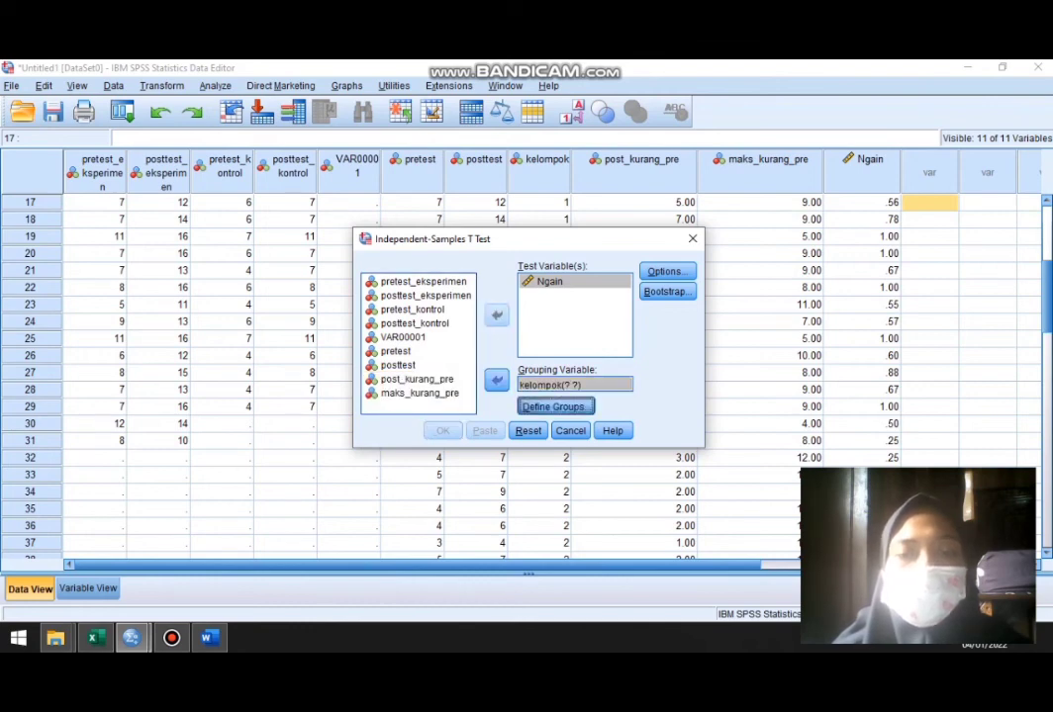
click(551, 321)
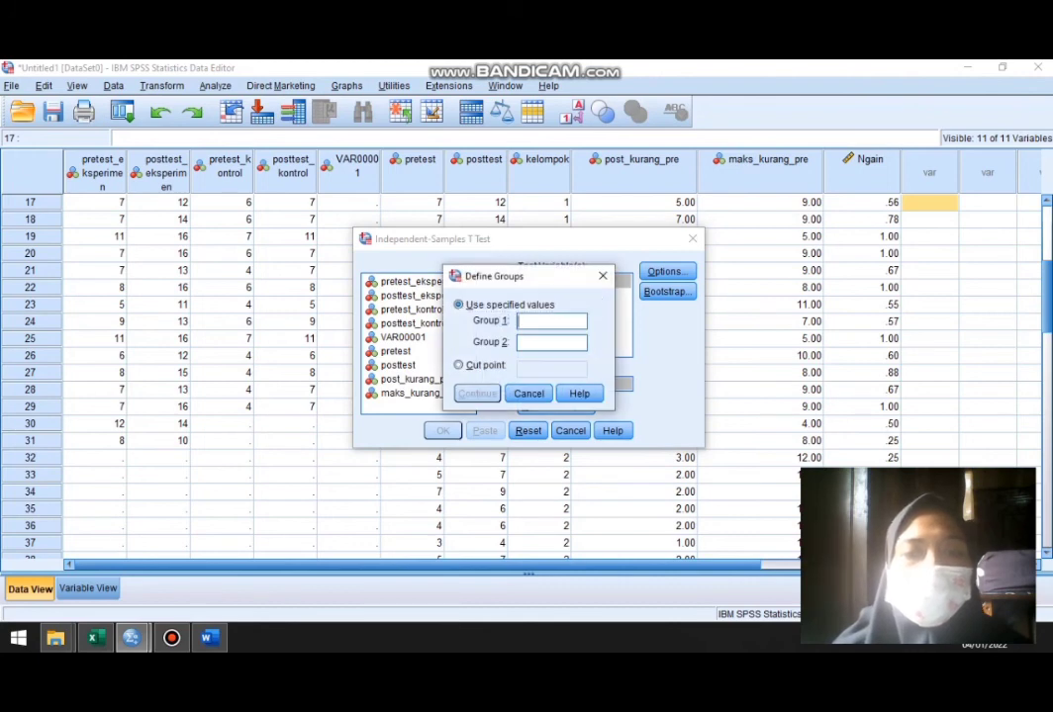
text(1)
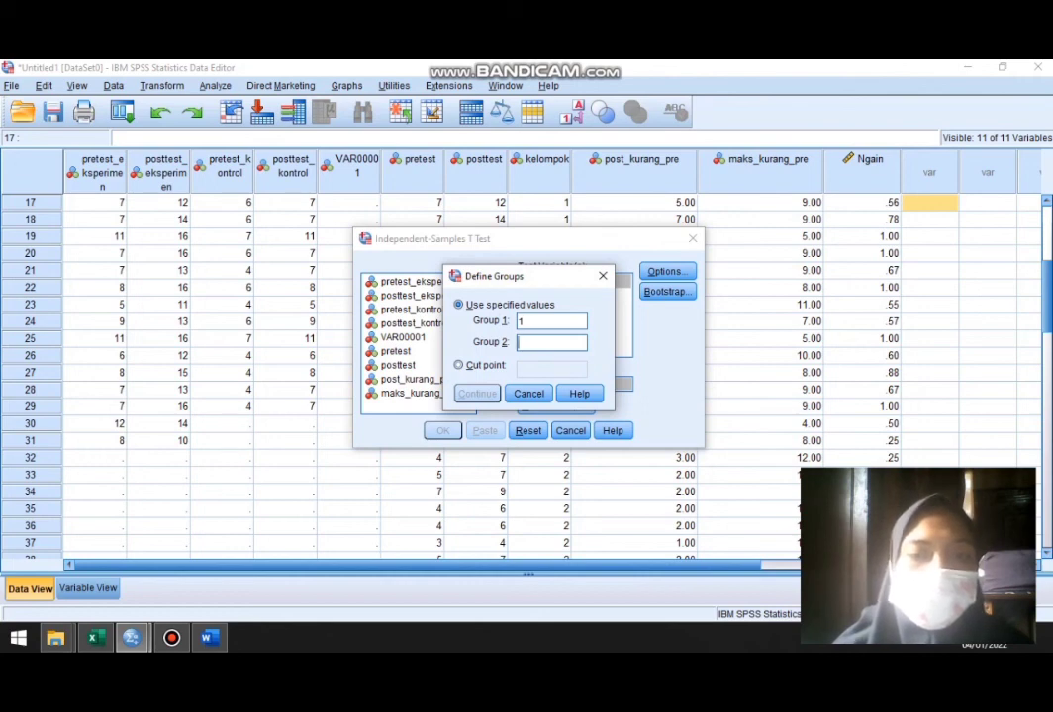
key(Tab)
text(2)
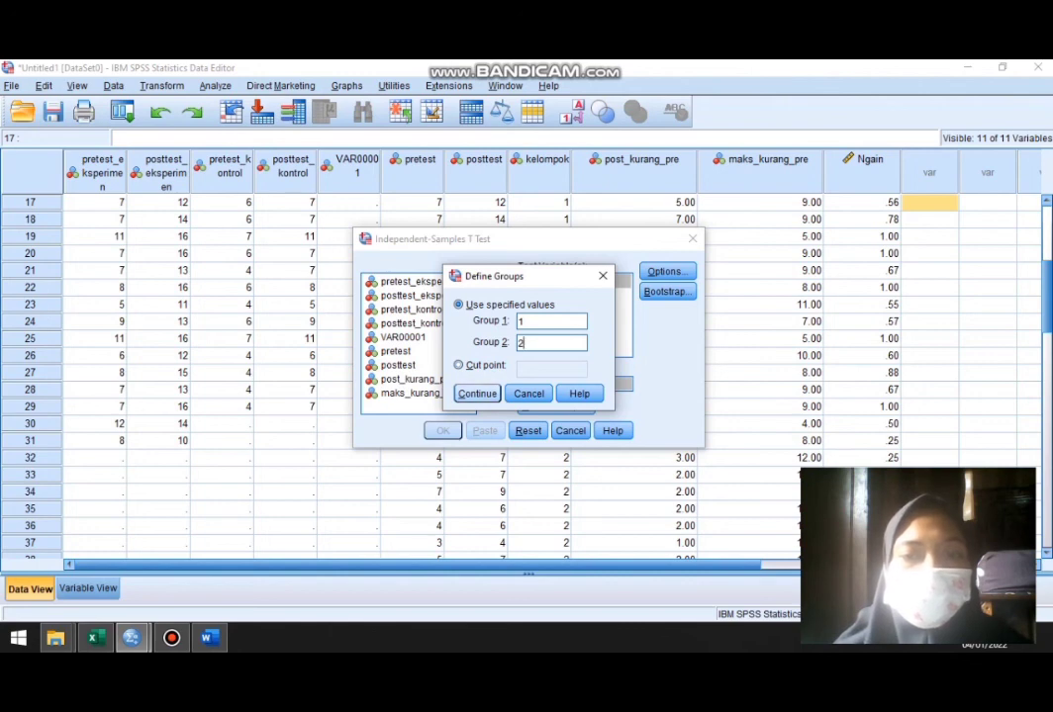
key(Return)
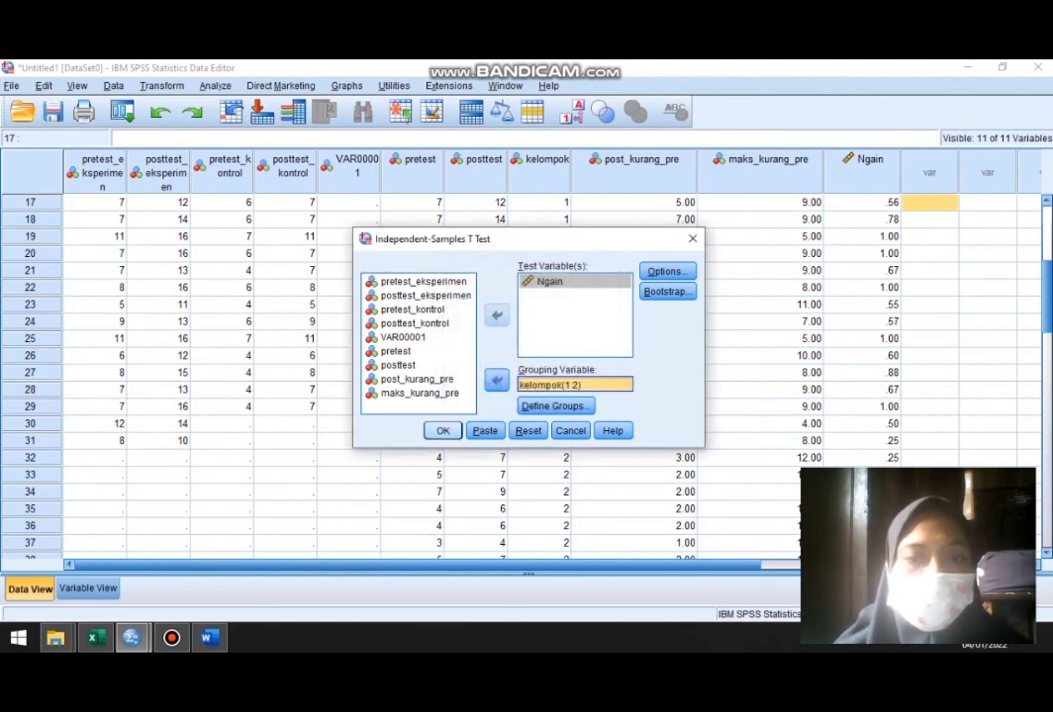
key(Return)
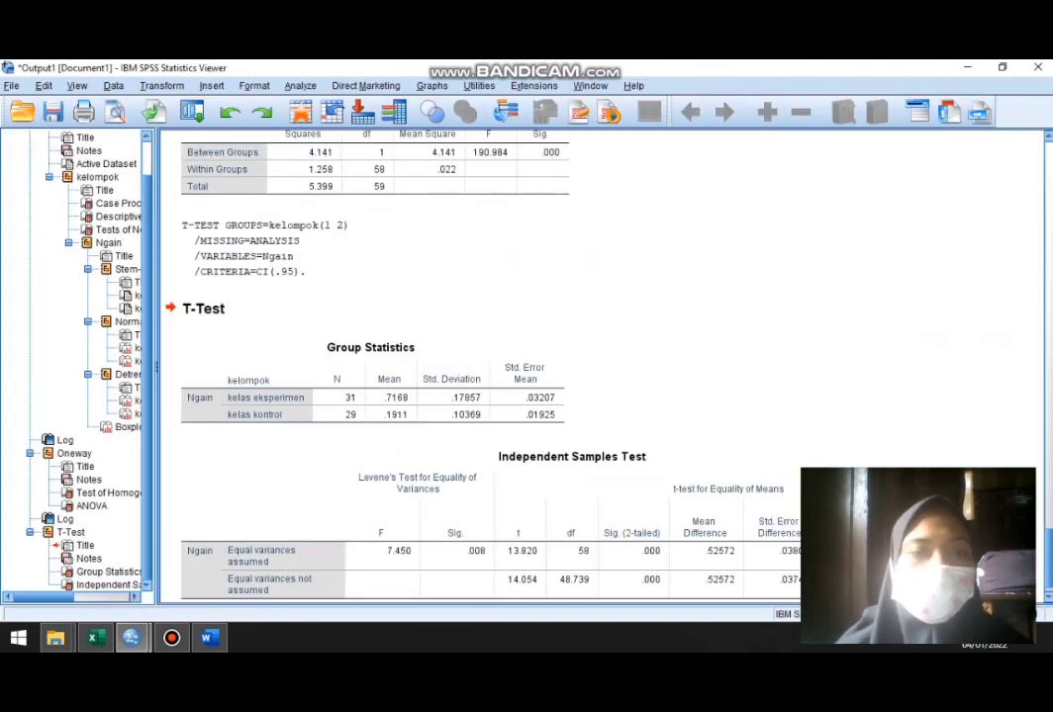
Examine the Independent Samples Test table and switch to the Word document to check the Uji Independen Sampel T-Test criteria.
scroll(605, 423, down, 1)
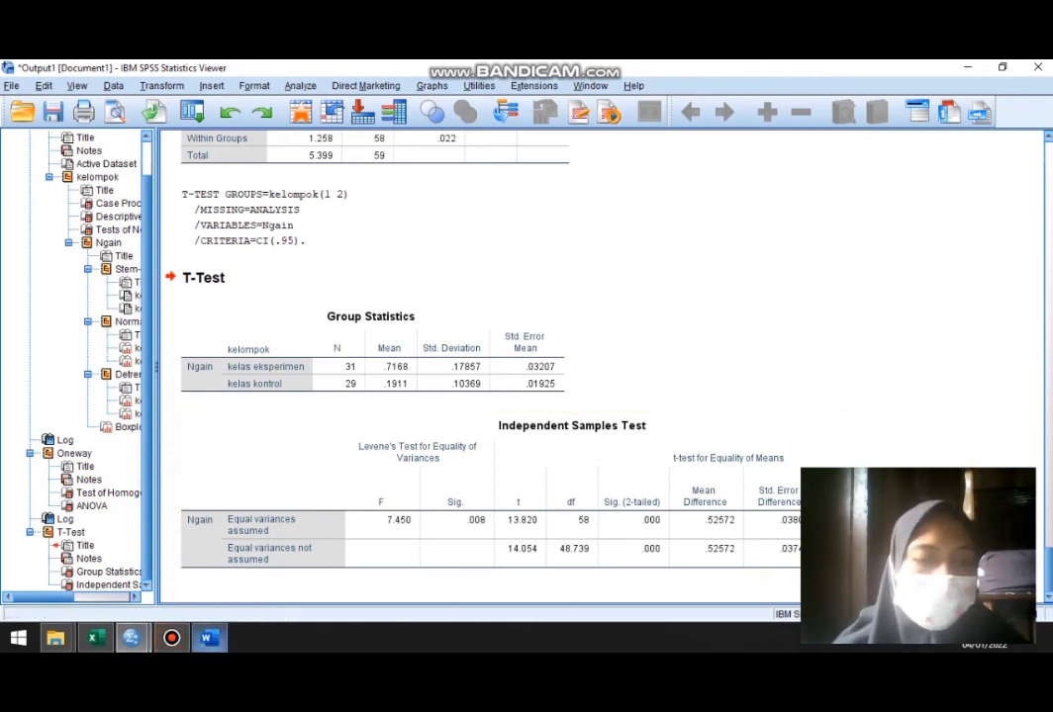
mouse_move(207, 638)
click(173, 529)
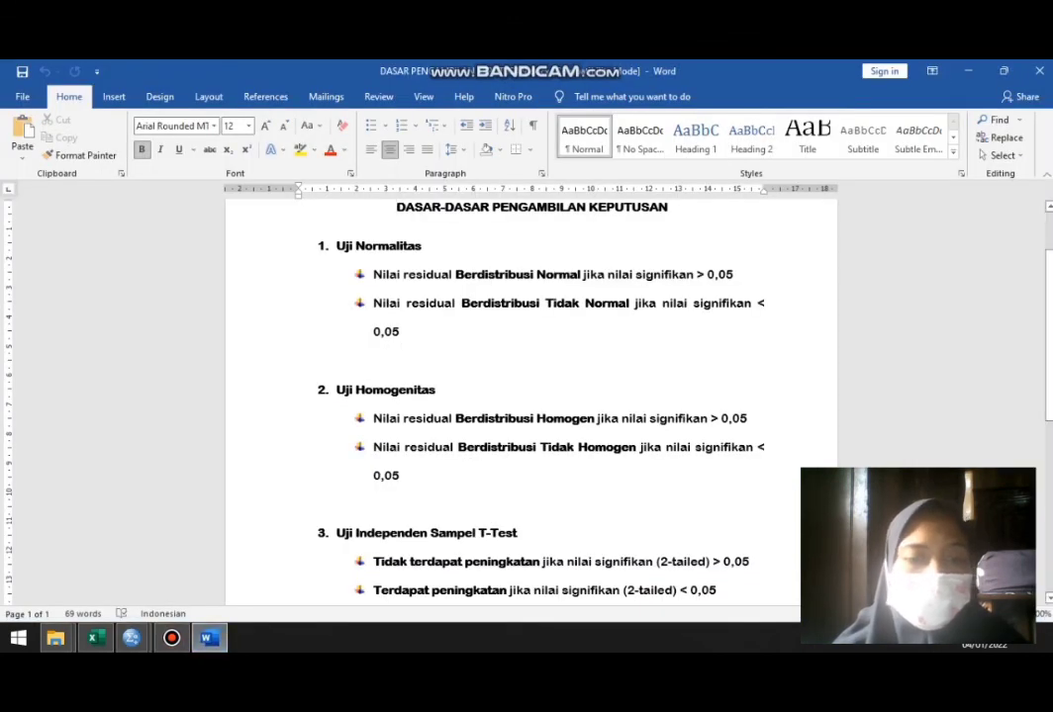